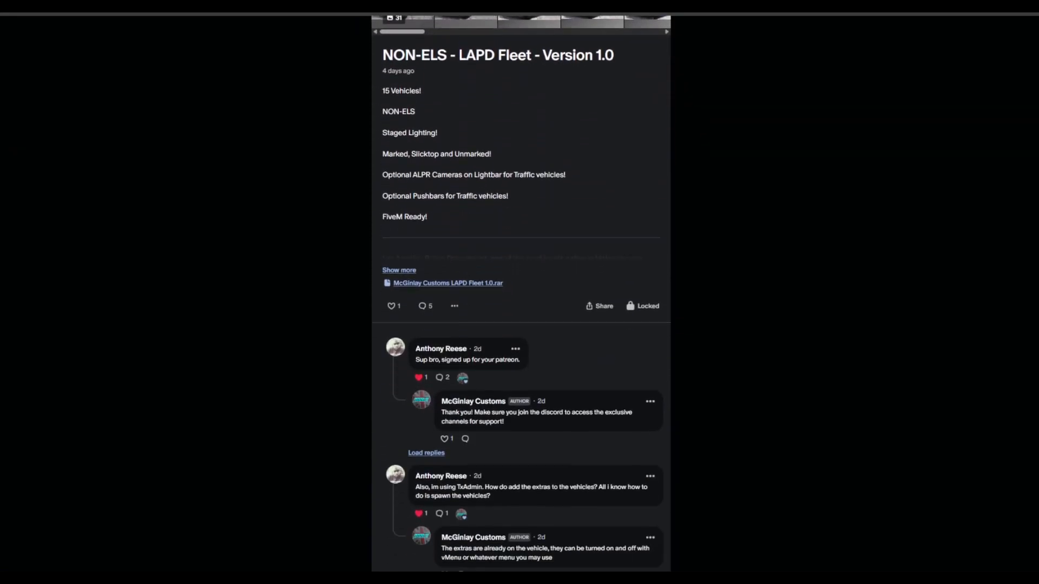
{"action": "scroll", "coordinate": [521, 292], "scroll_direction": "down", "scroll_amount": 8}
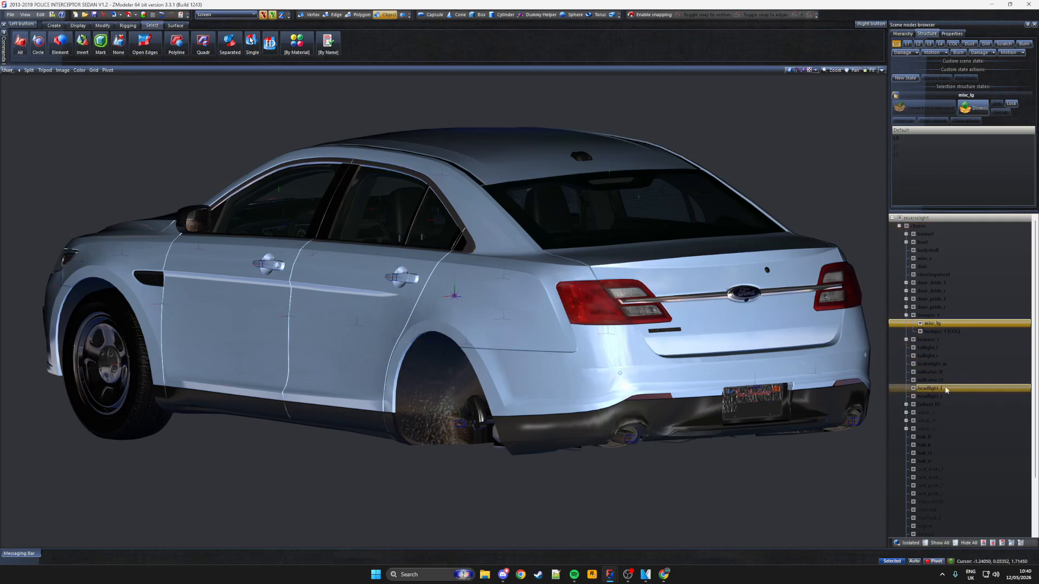
Hide all scene nodes except the reversinglight_l and reversinglight_r objects under the boot
{"action": "left_click", "coordinate": [906, 242]}
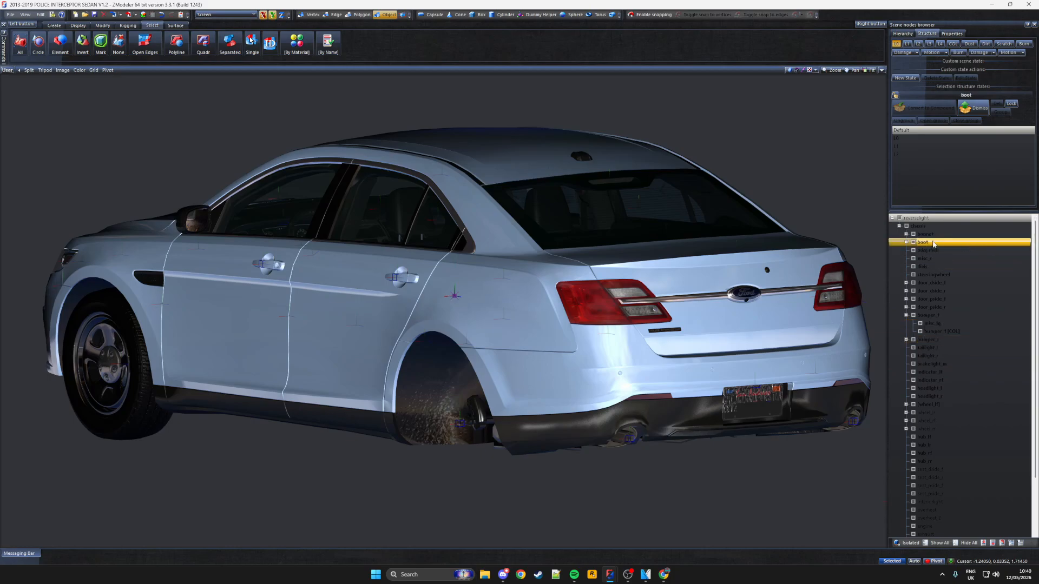
{"action": "left_click", "coordinate": [905, 242]}
{"action": "left_click", "coordinate": [932, 251]}
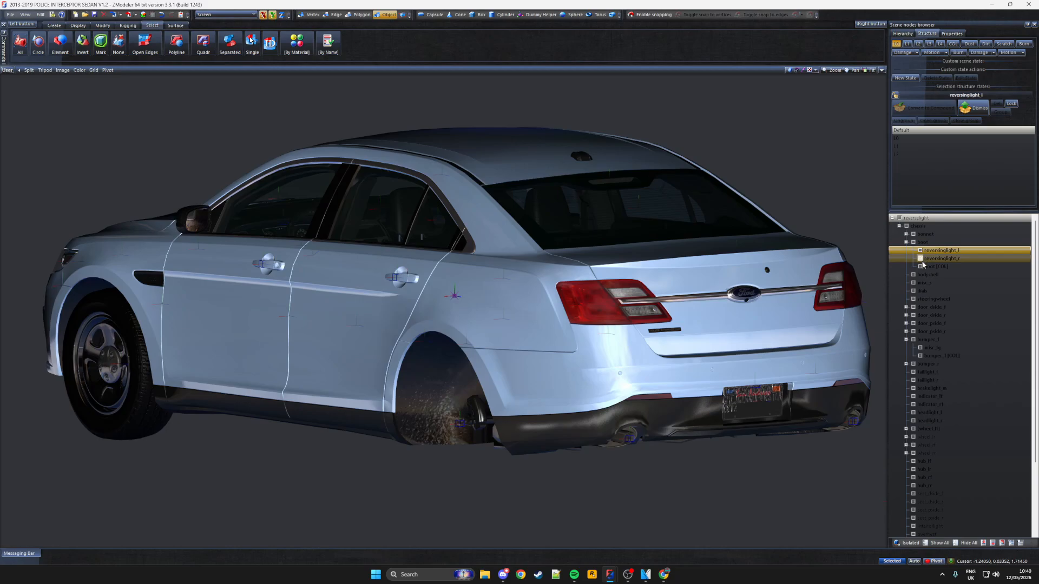
{"action": "left_click", "coordinate": [967, 543]}
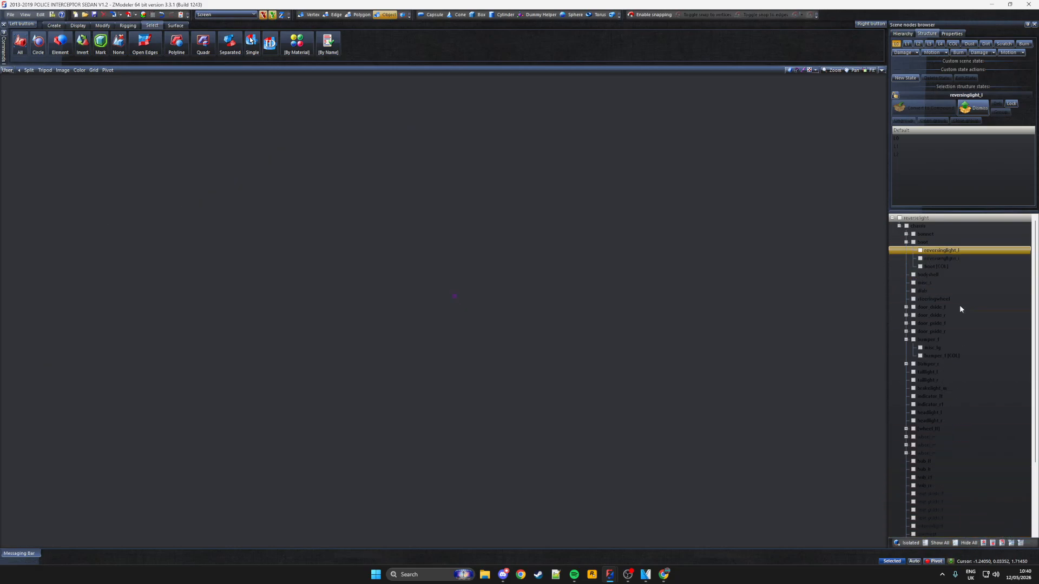
{"action": "left_click", "coordinate": [926, 259]}
{"action": "scroll", "coordinate": [791, 314], "scroll_direction": "up", "scroll_amount": 3}
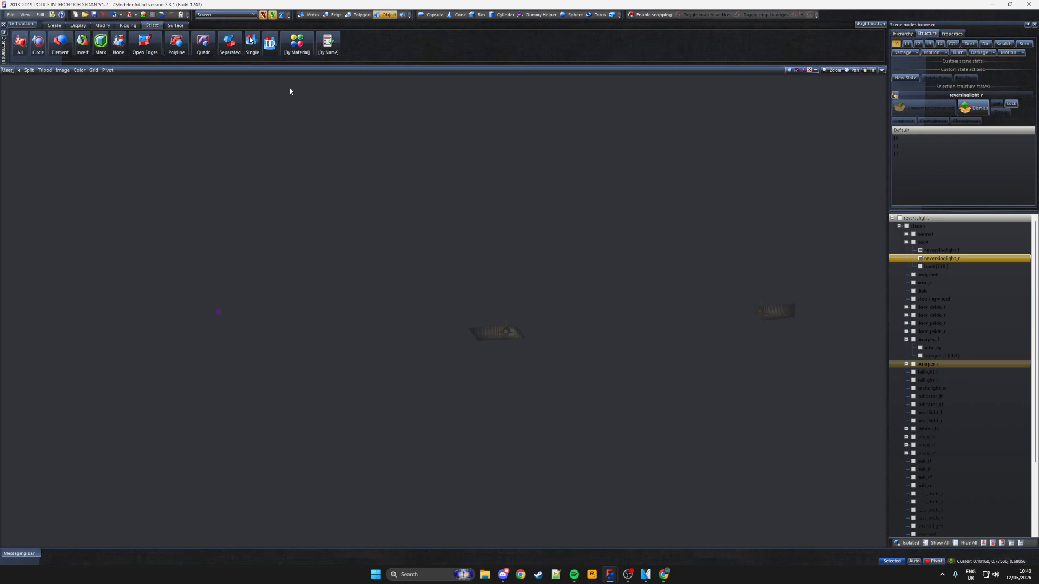
Mark both reversing lights with the Quadr selection and duplicate them in the front view with the Copy tool
{"action": "left_click", "coordinate": [203, 43]}
{"action": "left_click_drag", "start_coordinate": [401, 238], "coordinate": [870, 412]}
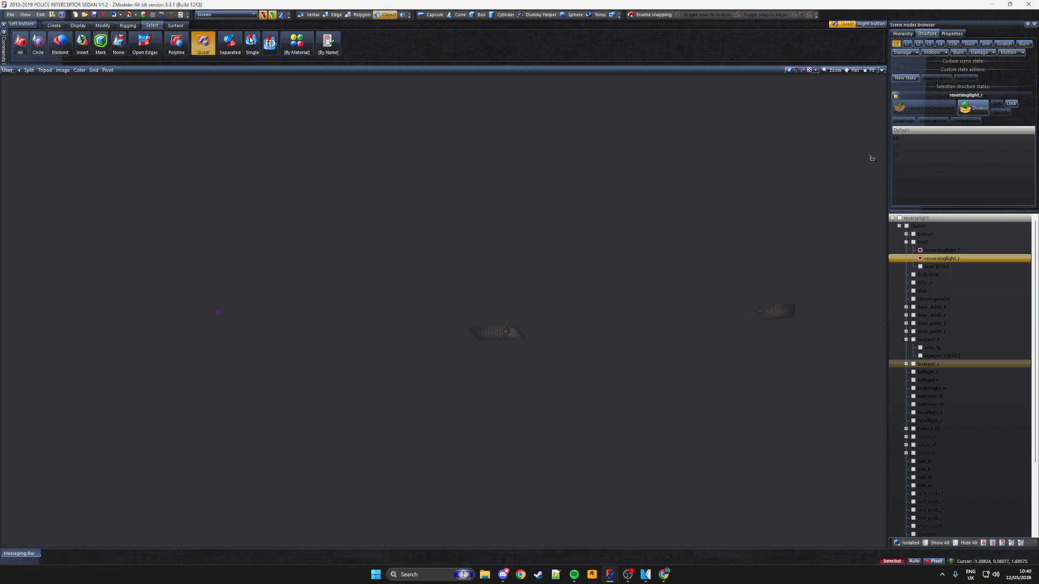
{"action": "left_click", "coordinate": [881, 70]}
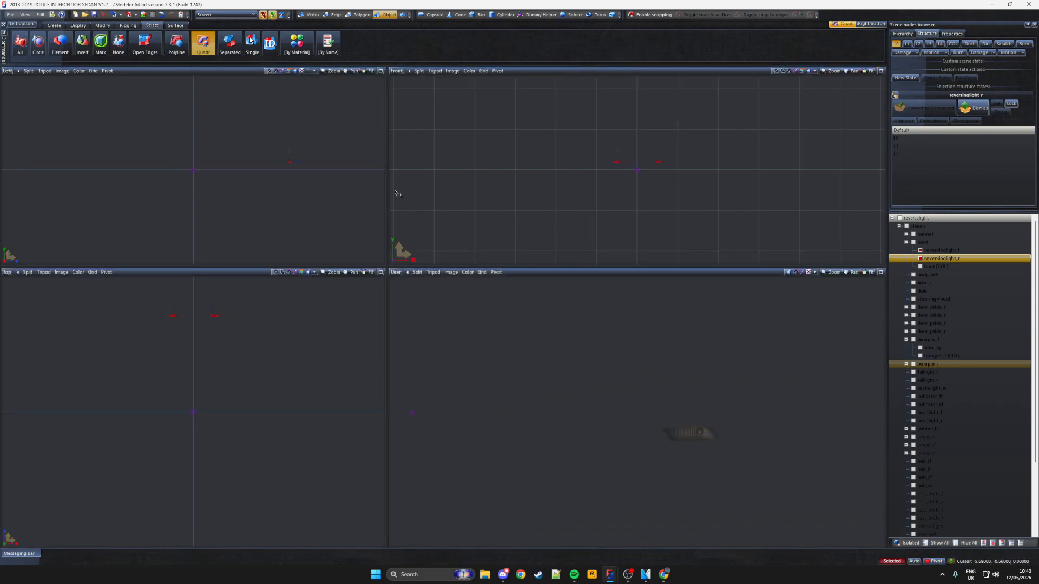
{"action": "scroll", "coordinate": [658, 180], "scroll_direction": "up", "scroll_amount": 5}
{"action": "left_click_drag", "start_coordinate": [531, 119], "coordinate": [740, 195]}
{"action": "scroll", "coordinate": [624, 162], "scroll_direction": "up", "scroll_amount": 4}
{"action": "middle_click_drag", "start_coordinate": [633, 179], "coordinate": [663, 218]}
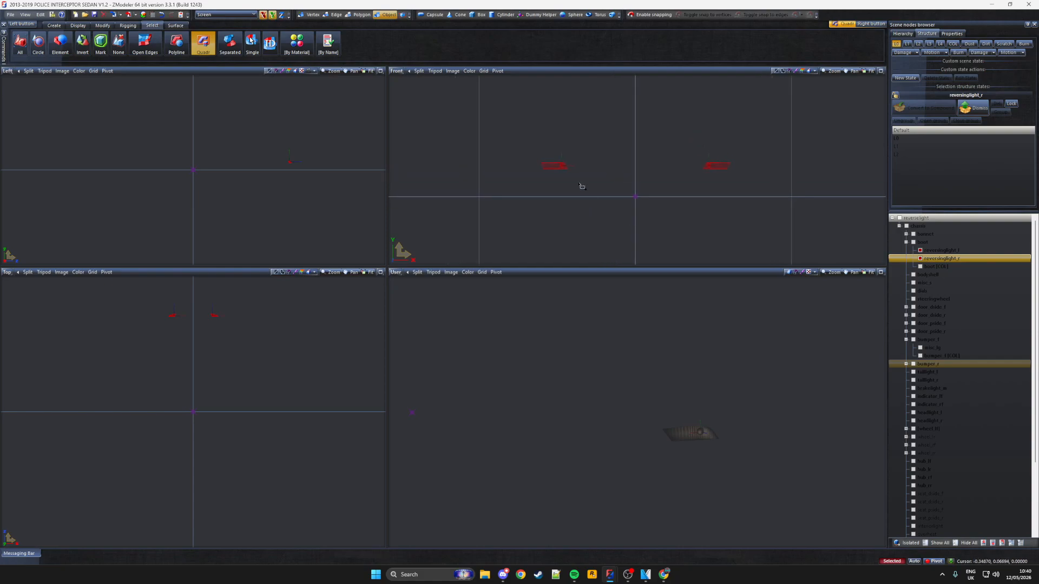
{"action": "left_click", "coordinate": [54, 26]}
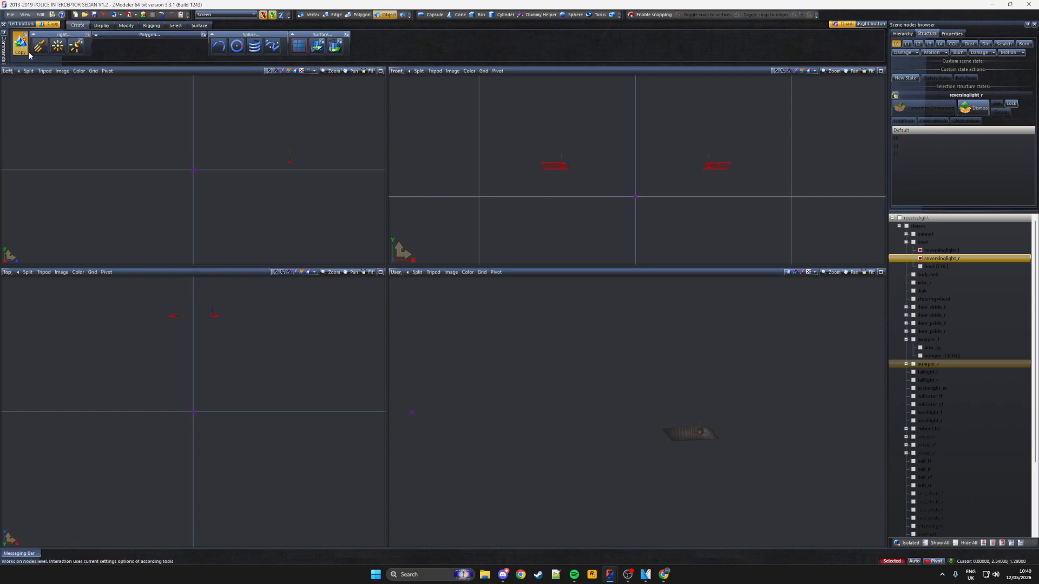
{"action": "left_click", "coordinate": [575, 127]}
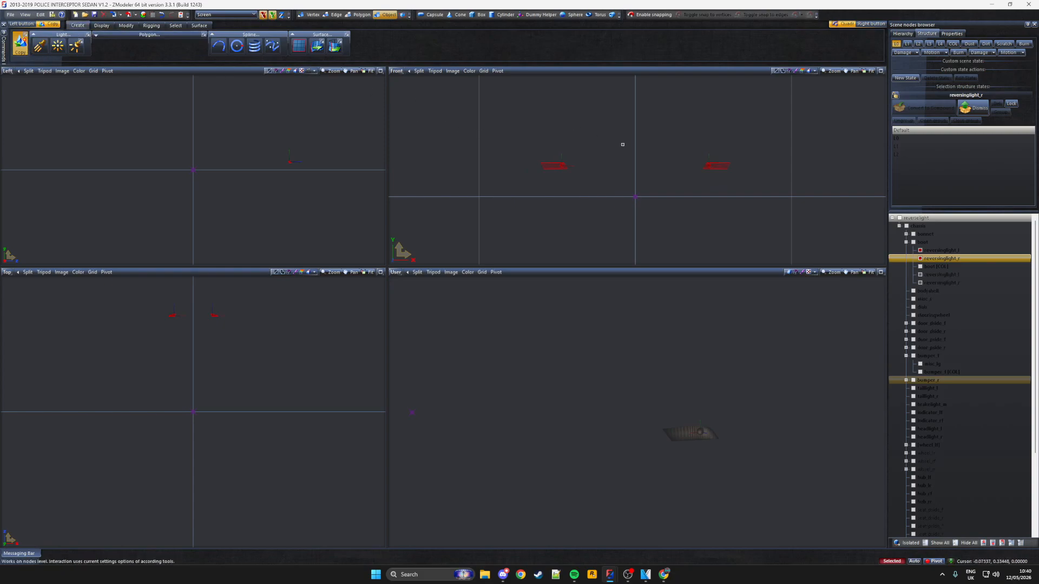
Move the copied reversinglight_l and reversinglight_r nodes out of the boot to the scene root
{"action": "left_click", "coordinate": [939, 282]}
{"action": "left_click", "coordinate": [939, 277], "text": "ctrl"}
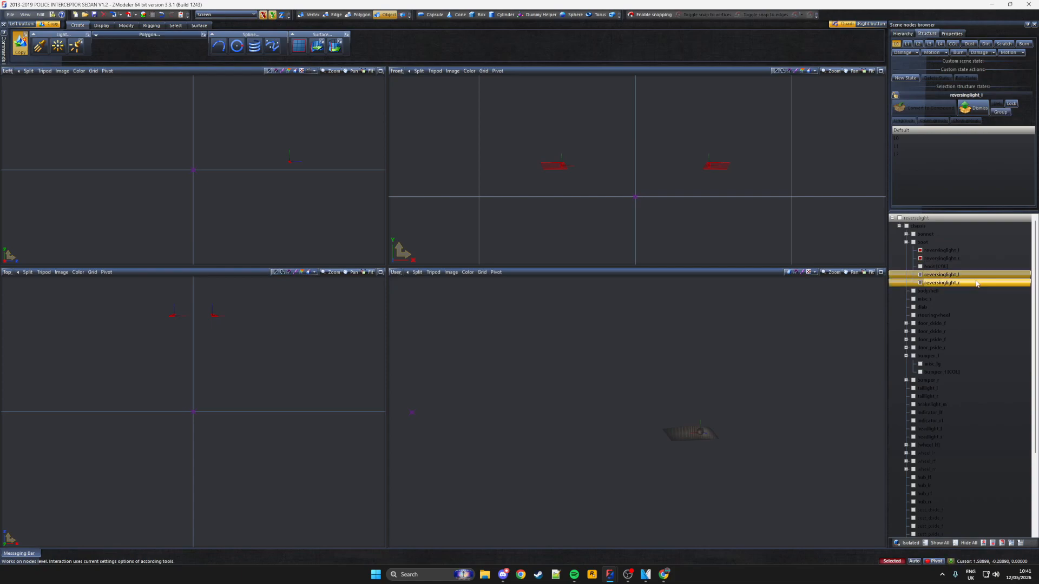
{"action": "right_click", "coordinate": [964, 282]}
{"action": "mouse_move", "coordinate": [979, 330]}
{"action": "left_click", "coordinate": [943, 331]}
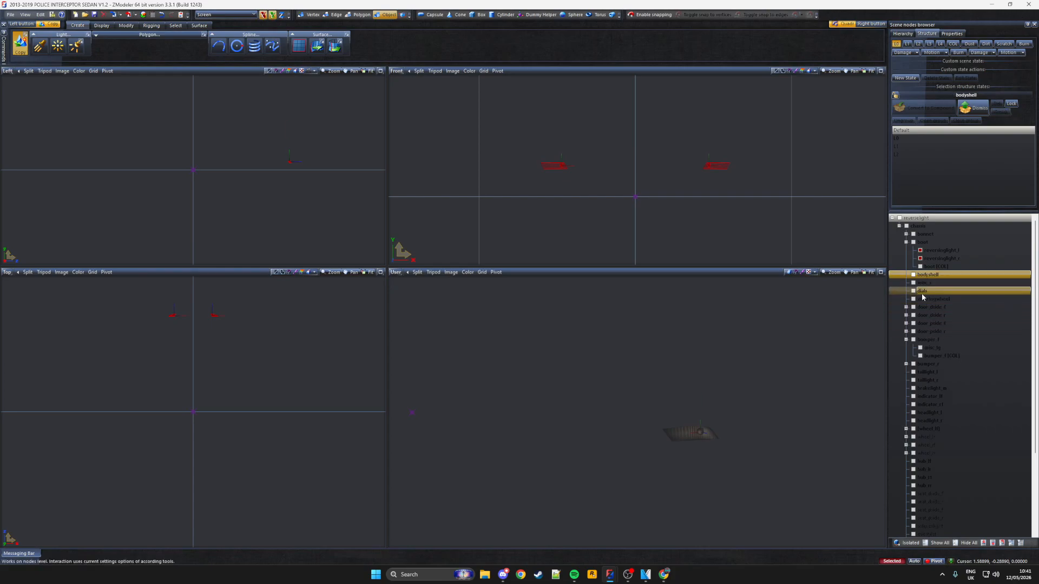
Clear the marking on the reversing lights and hide the two original lights under the boot
{"action": "left_click", "coordinate": [184, 26]}
{"action": "left_click_drag", "start_coordinate": [492, 115], "coordinate": [765, 201]}
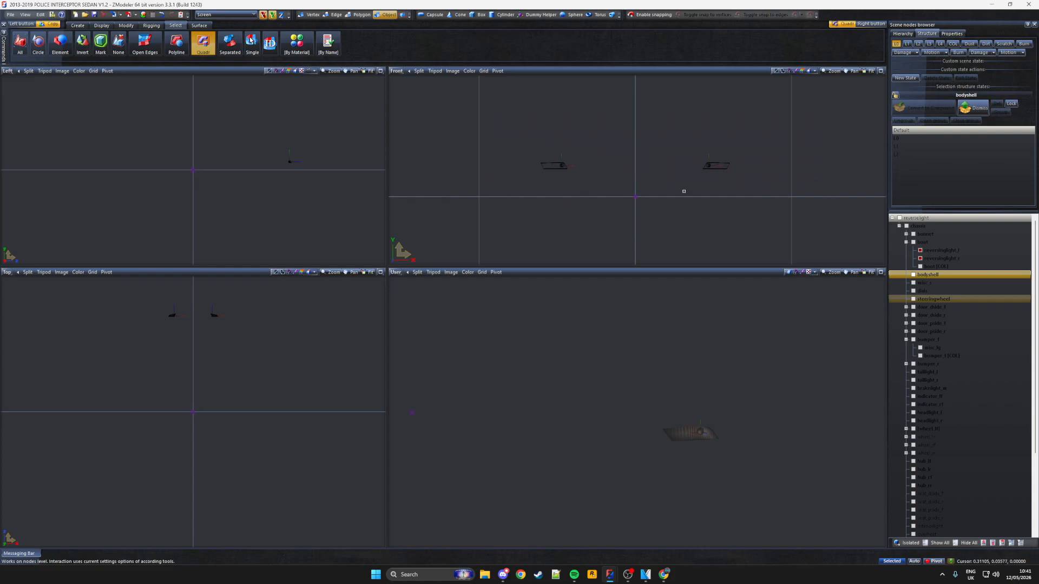
{"action": "left_click", "coordinate": [920, 251]}
{"action": "left_click", "coordinate": [920, 258]}
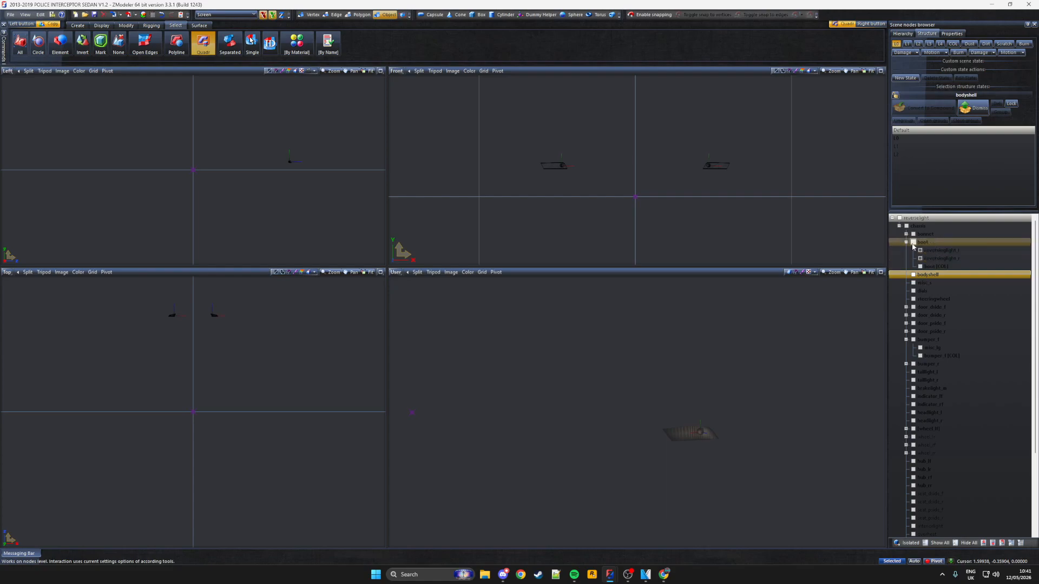
Collapse the vehicle hierarchy and dismiss the compound structure of the copied reversinglight_l and reversinglight_r nodes
{"action": "left_click", "coordinate": [892, 218]}
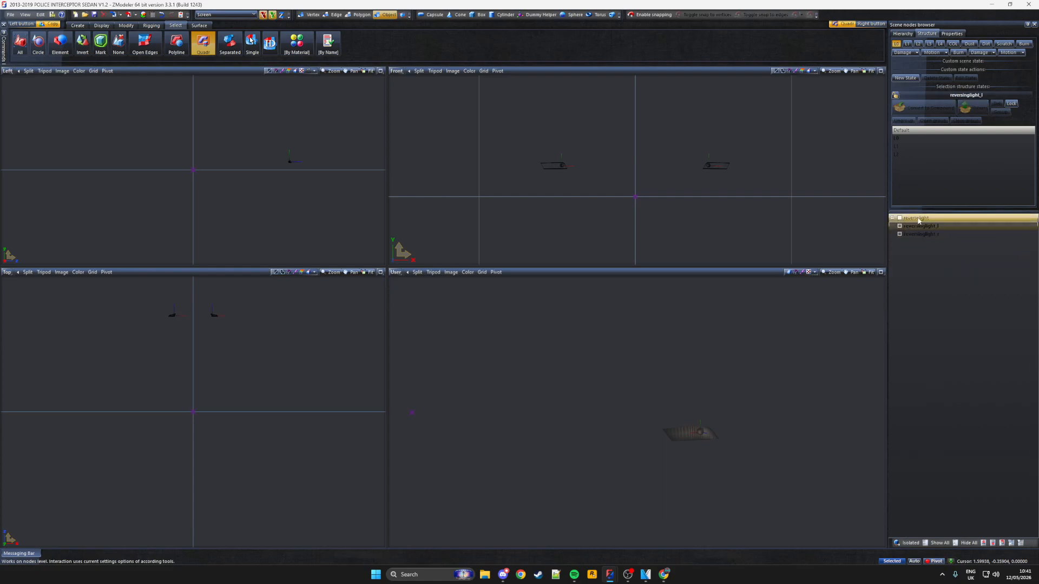
{"action": "left_click", "coordinate": [951, 226]}
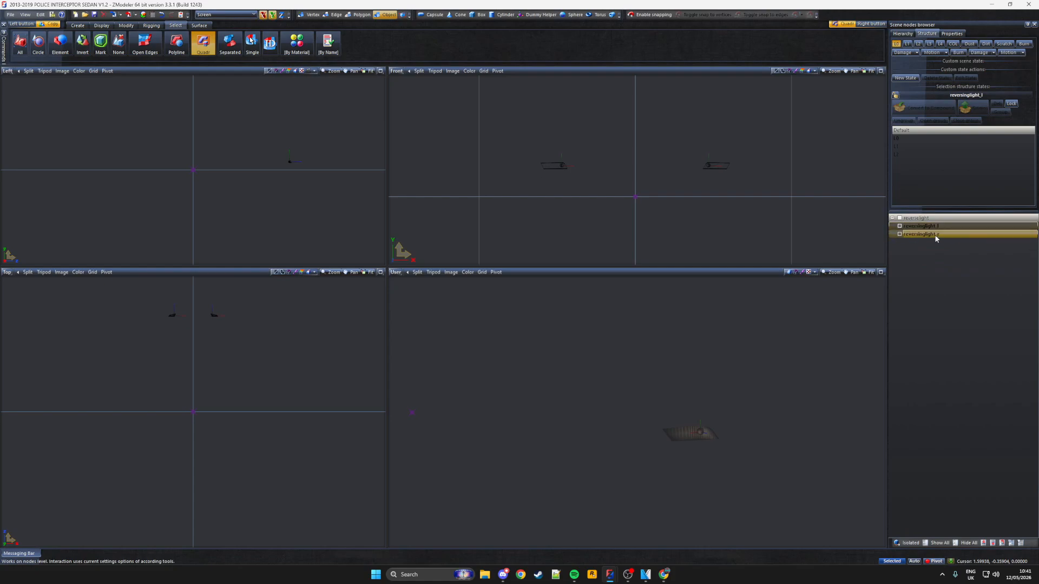
{"action": "left_click", "coordinate": [938, 234]}
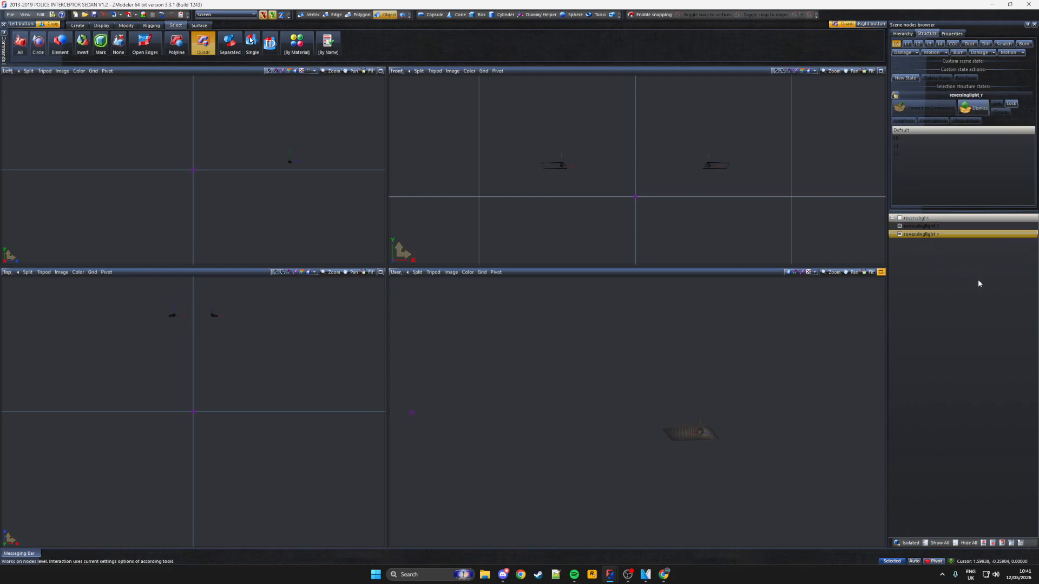
{"action": "left_click", "coordinate": [941, 225], "text": "ctrl"}
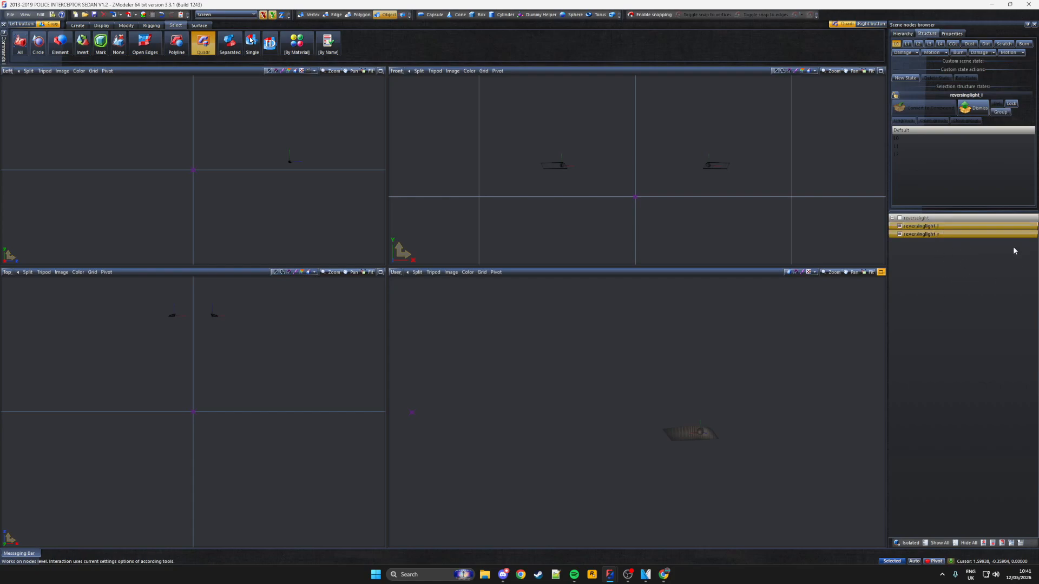
{"action": "left_click", "coordinate": [963, 110]}
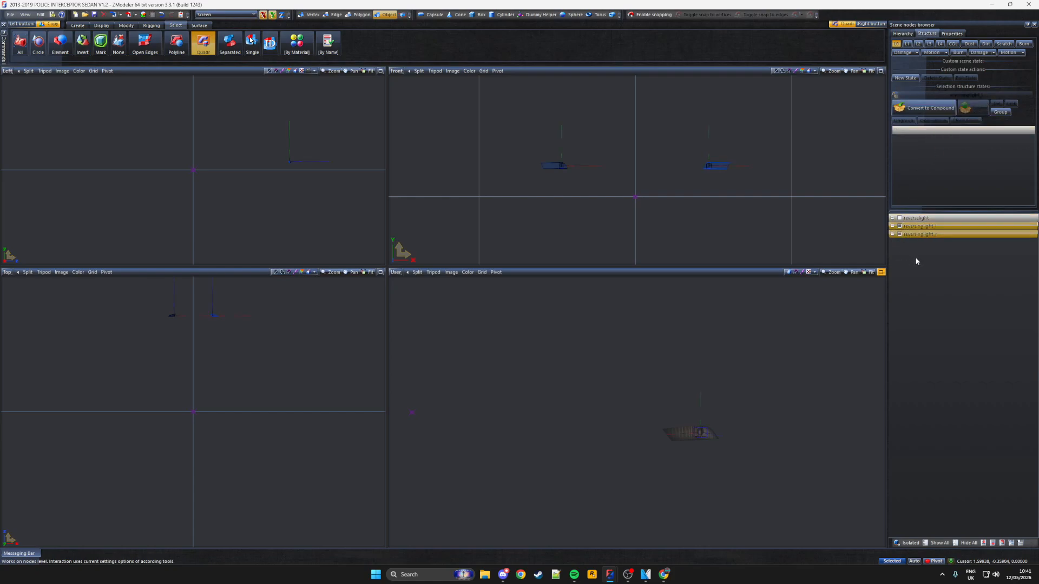
Move the L0 mesh of each copied reversing light to the scene root and delete the two leftover parent nodes
{"action": "left_click", "coordinate": [892, 234]}
{"action": "left_click", "coordinate": [892, 225]}
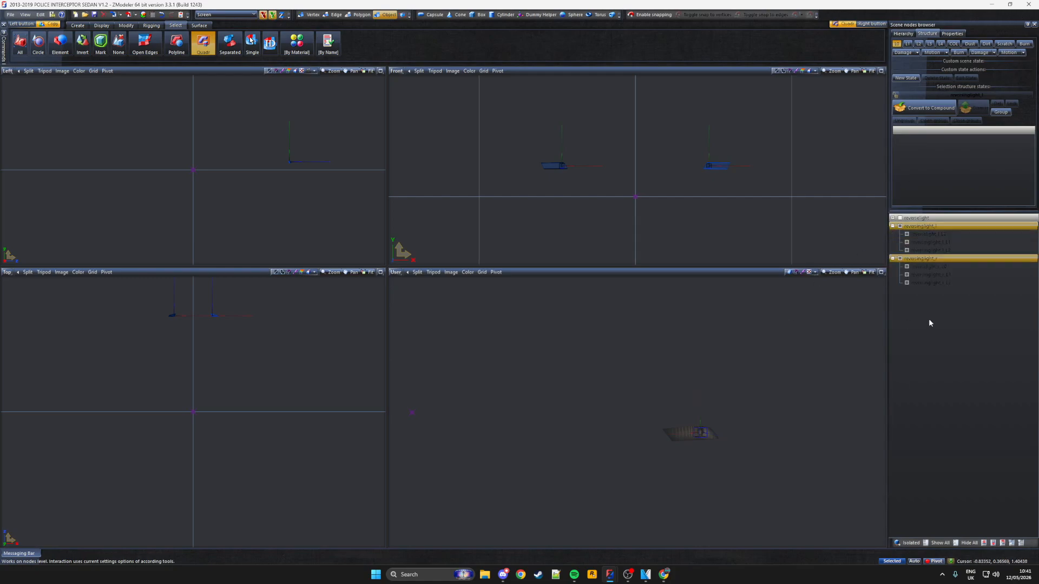
{"action": "left_click", "coordinate": [954, 266]}
{"action": "left_click", "coordinate": [950, 233], "text": "ctrl"}
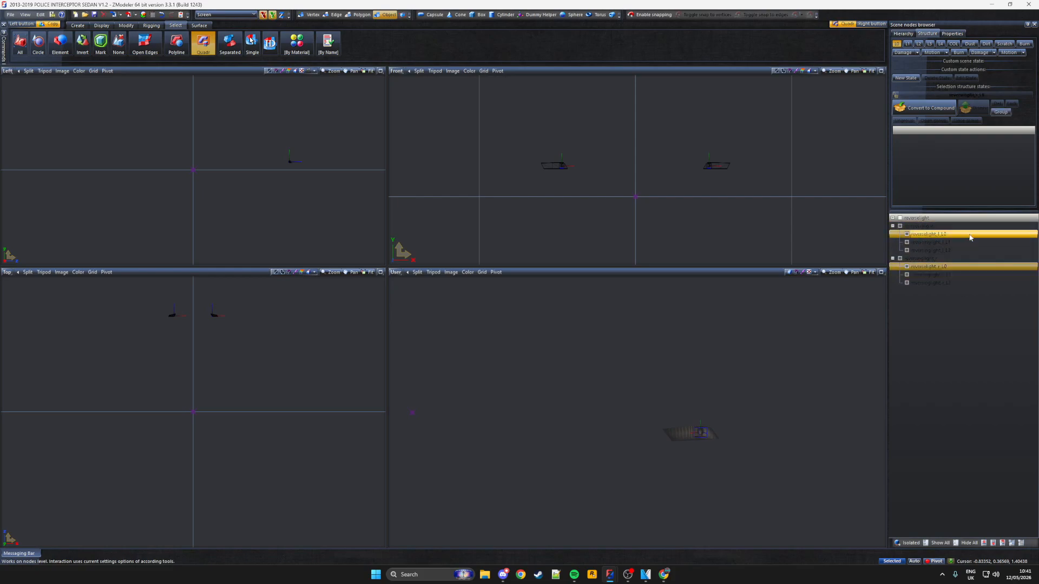
{"action": "left_click_drag", "start_coordinate": [924, 236], "coordinate": [960, 349]}
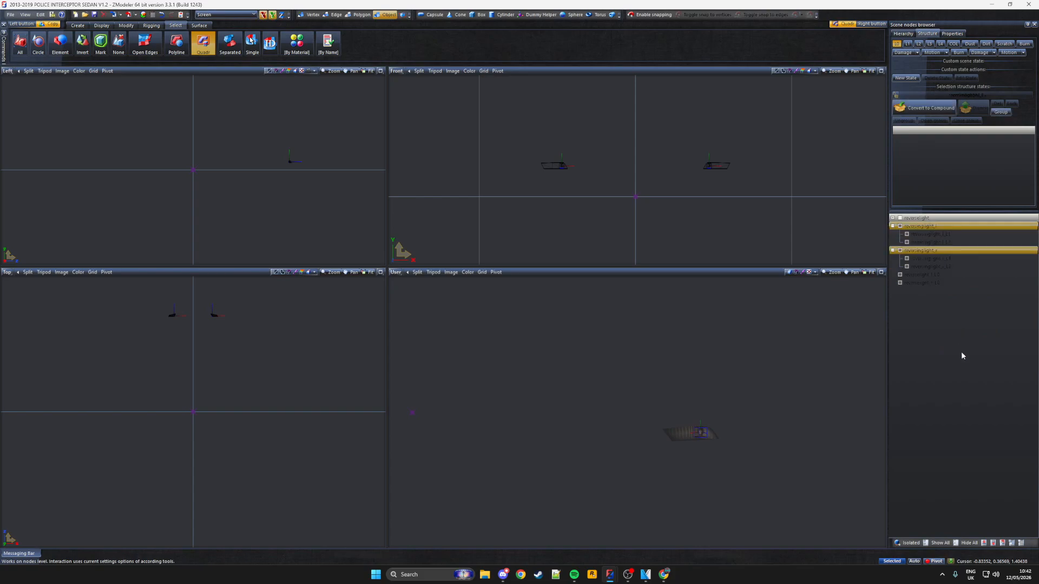
{"action": "right_click", "coordinate": [938, 250]}
{"action": "left_click", "coordinate": [997, 268]}
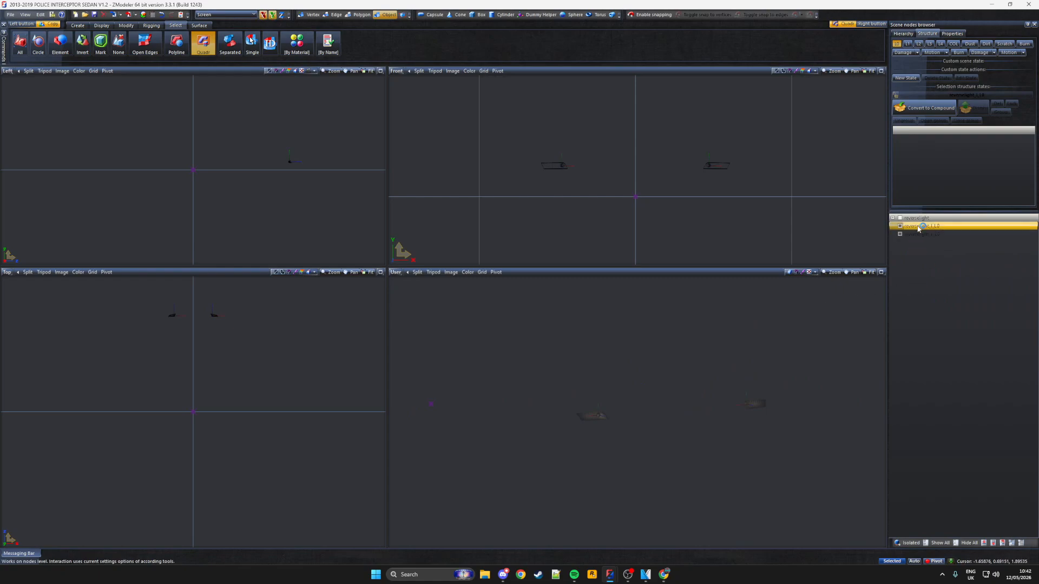
Mark both L0 reversing light meshes at object level and set their external data ID to 0
{"action": "left_click", "coordinate": [900, 235]}
{"action": "left_click", "coordinate": [900, 234]}
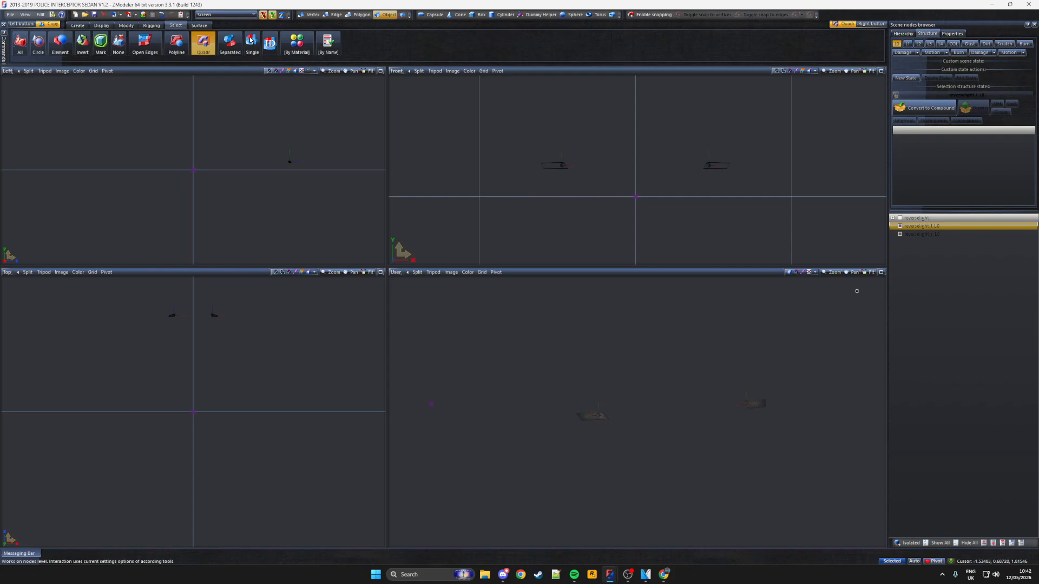
{"action": "left_click_drag", "start_coordinate": [480, 125], "coordinate": [807, 204]}
{"action": "left_click", "coordinate": [952, 34]}
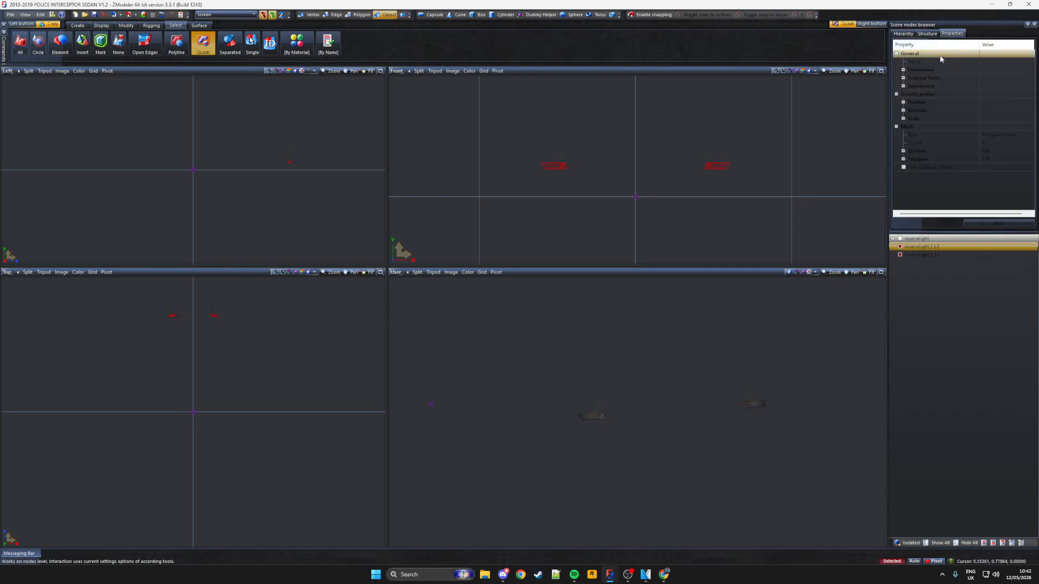
{"action": "left_click", "coordinate": [903, 77]}
{"action": "left_click", "coordinate": [1007, 86]}
{"action": "left_click", "coordinate": [1009, 87]}
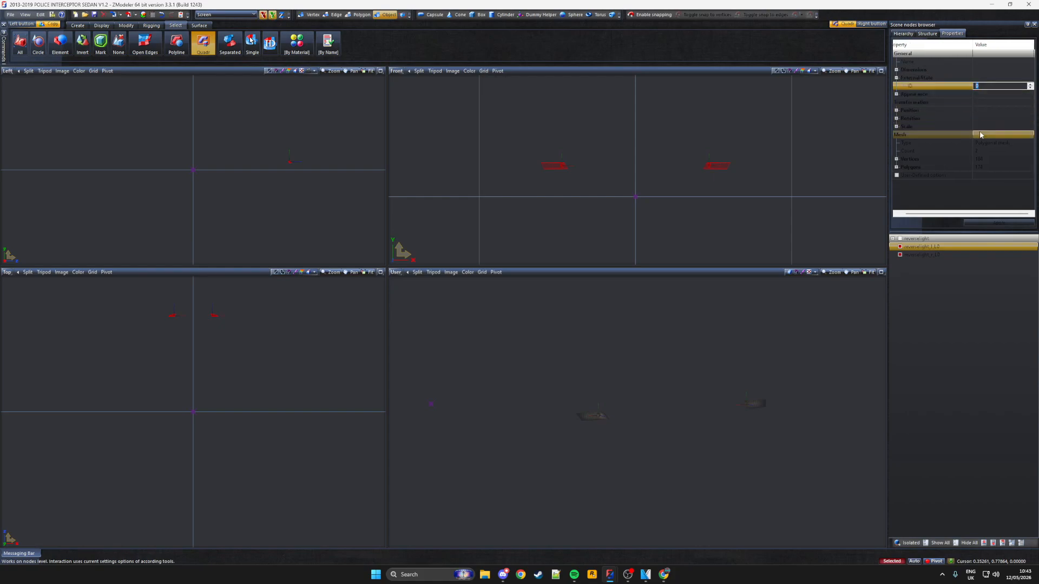
{"action": "left_click", "coordinate": [941, 193]}
{"action": "left_click", "coordinate": [978, 223]}
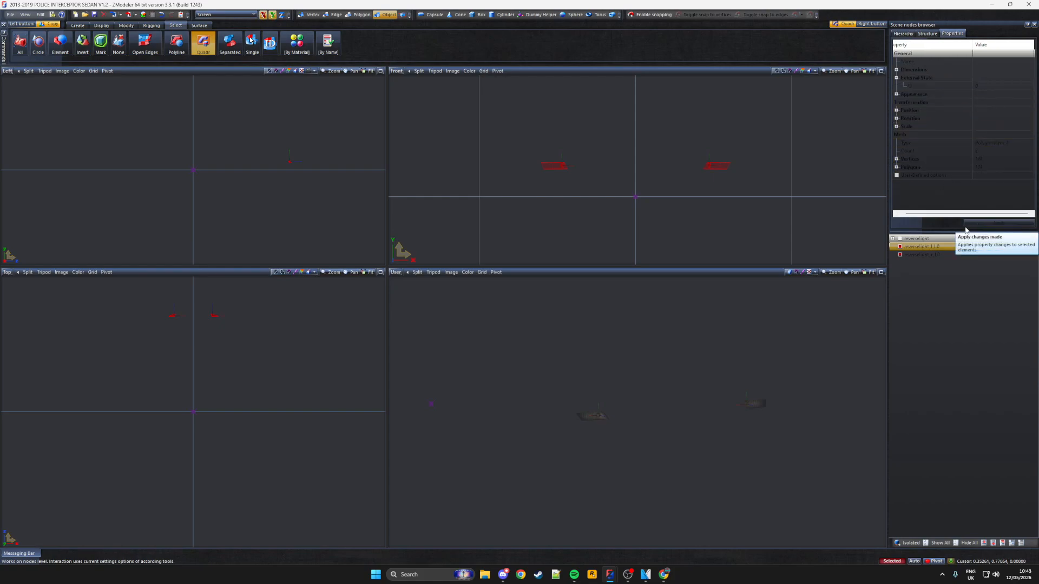
Mark all vertices of both reversing light meshes and set their external data ID to 0
{"action": "left_click", "coordinate": [307, 15]}
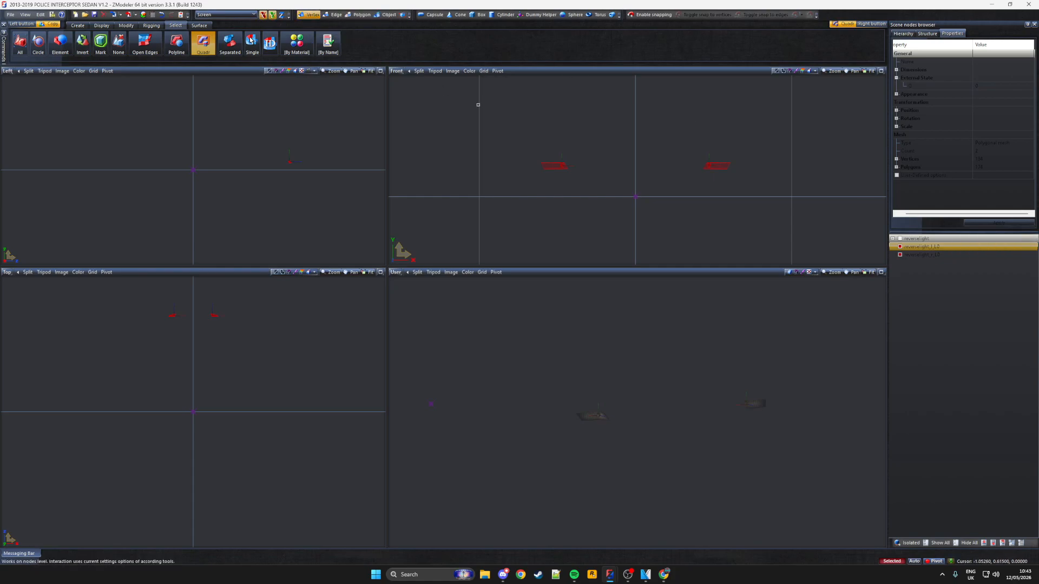
{"action": "left_click_drag", "start_coordinate": [433, 103], "coordinate": [739, 197]}
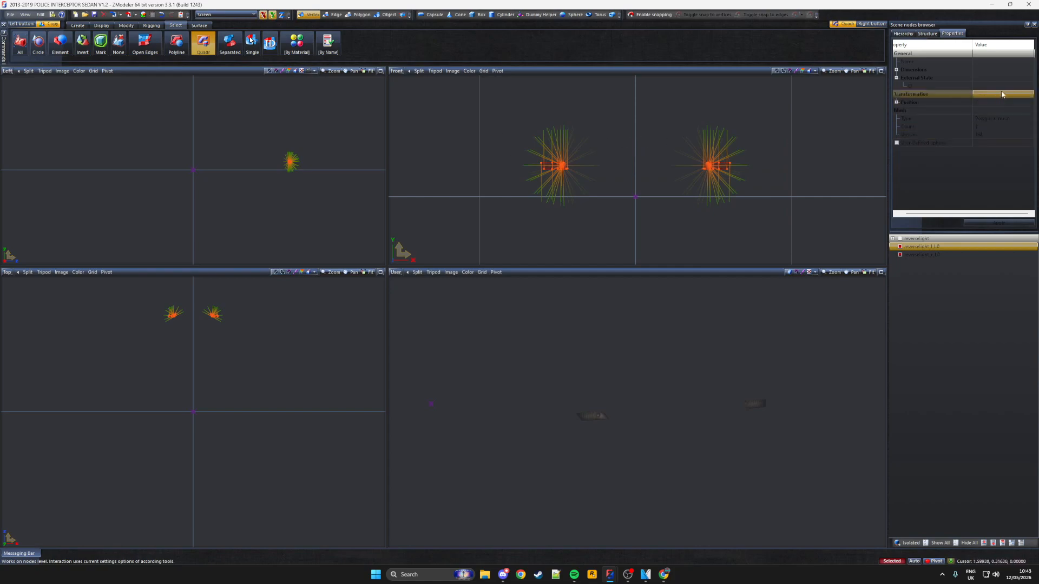
{"action": "left_click", "coordinate": [942, 87]}
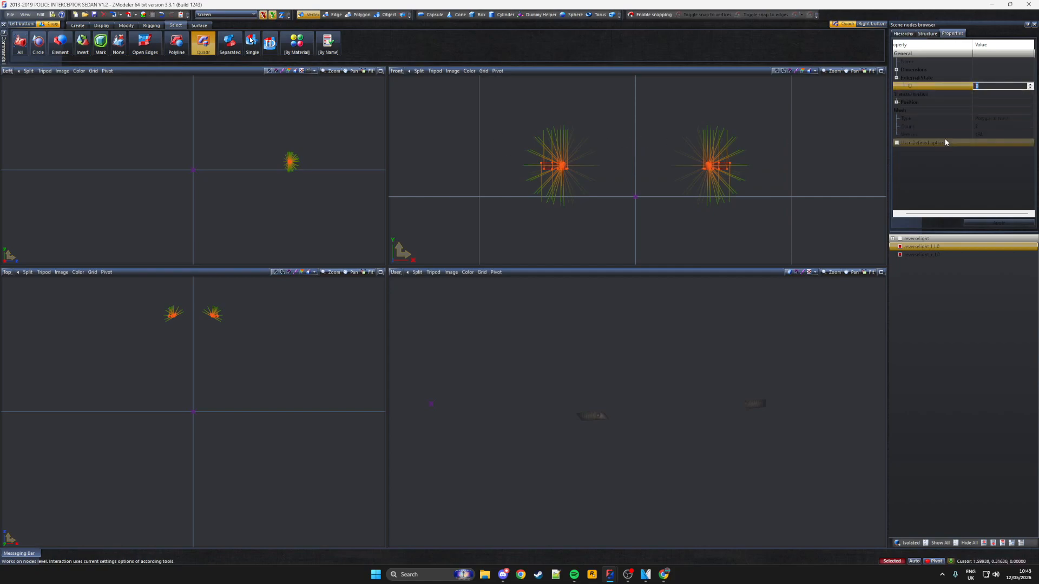
{"action": "left_click", "coordinate": [955, 194]}
{"action": "left_click", "coordinate": [983, 228]}
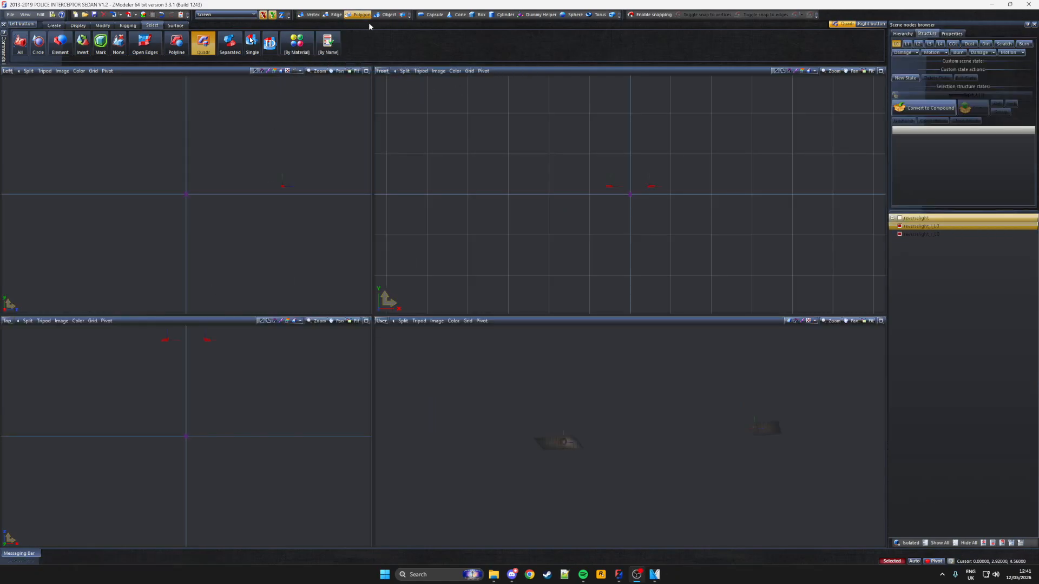
Mark all polygons of both reversing light meshes and set their external data ID to 0
{"action": "left_click_drag", "start_coordinate": [530, 137], "coordinate": [738, 239]}
{"action": "scroll", "coordinate": [637, 175], "scroll_direction": "up", "scroll_amount": 4}
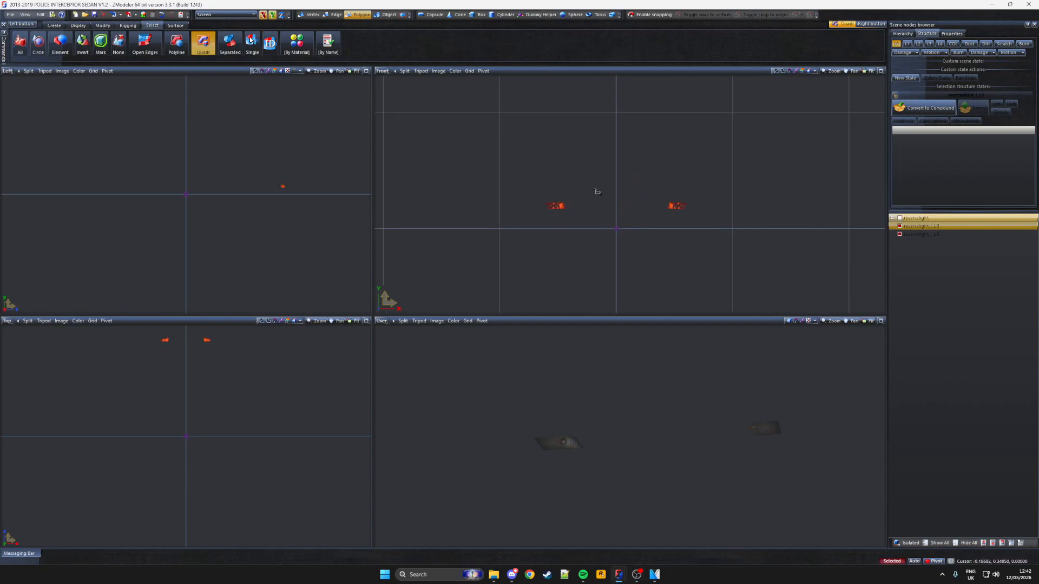
{"action": "left_click", "coordinate": [951, 34]}
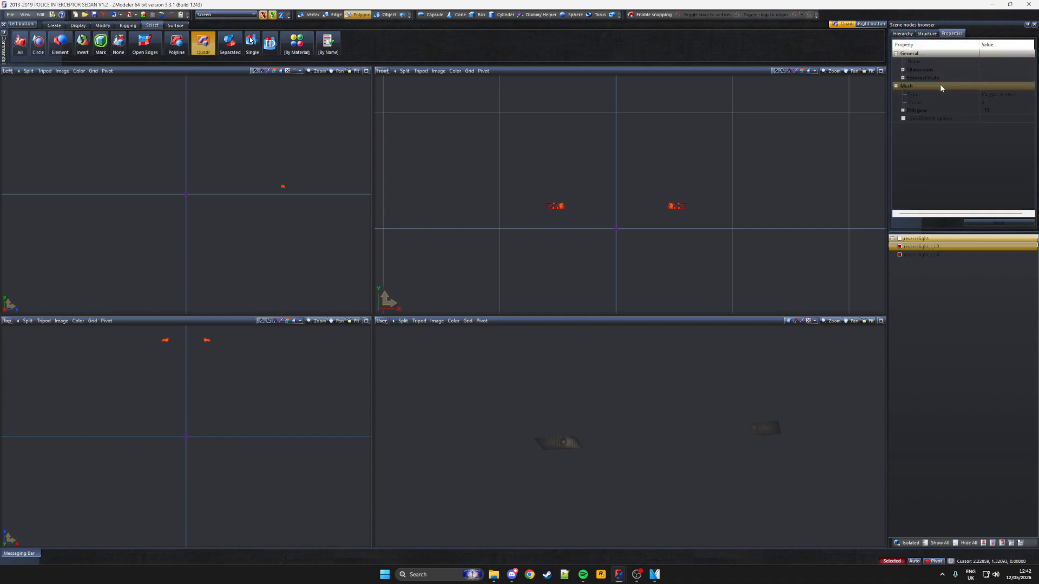
{"action": "left_click", "coordinate": [902, 78]}
{"action": "left_click", "coordinate": [998, 87]}
{"action": "left_click", "coordinate": [998, 88]}
{"action": "left_click_drag", "start_coordinate": [997, 88], "coordinate": [970, 89]}
{"action": "type", "text": "0"}
{"action": "key", "text": "Return"}
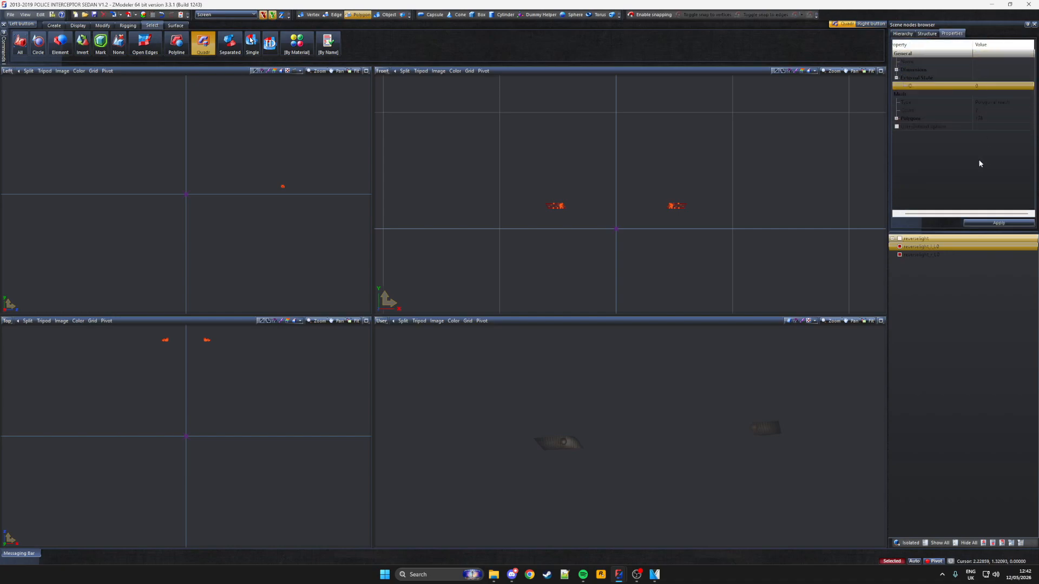
{"action": "left_click", "coordinate": [998, 223]}
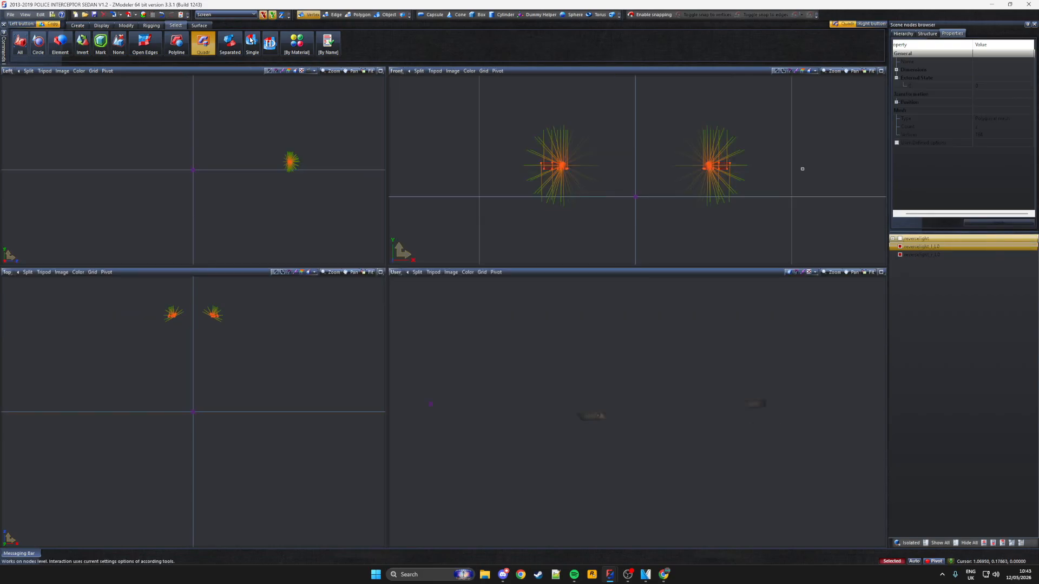
Calculate the normals of both reversing light meshes at object level and save the scene
{"action": "left_click", "coordinate": [390, 15]}
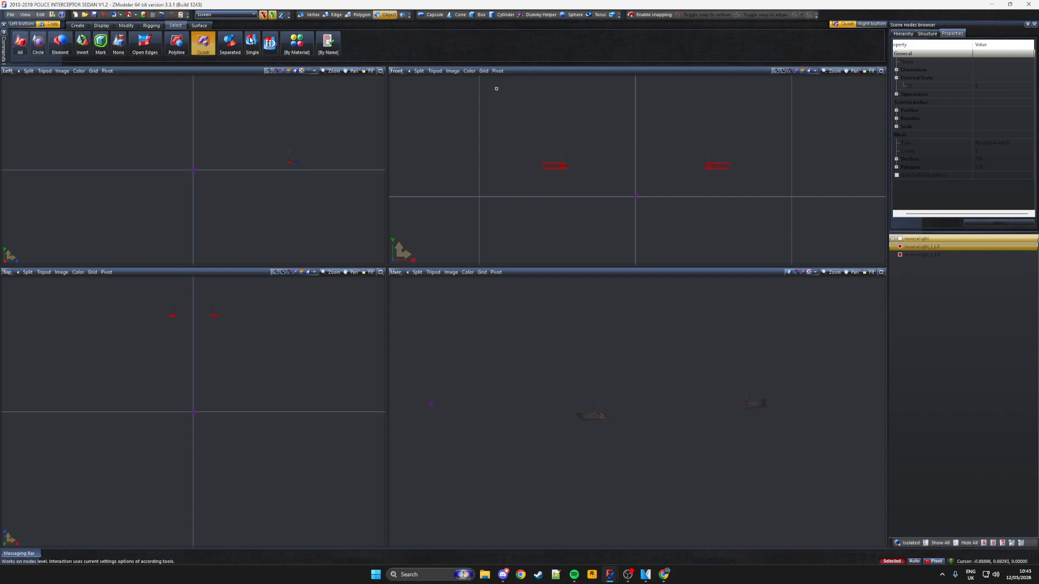
{"action": "left_click", "coordinate": [199, 25]}
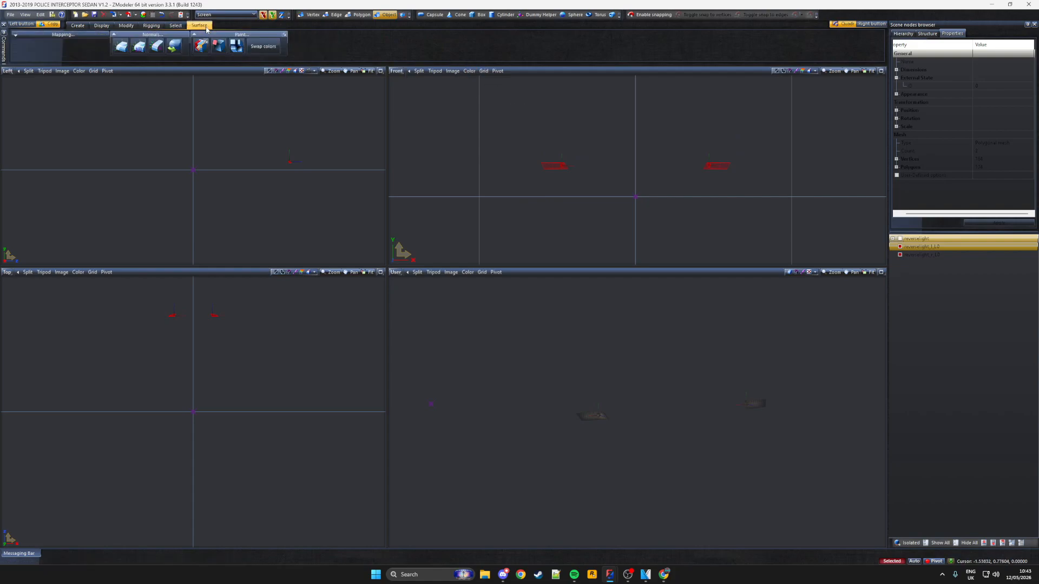
{"action": "left_click", "coordinate": [121, 46]}
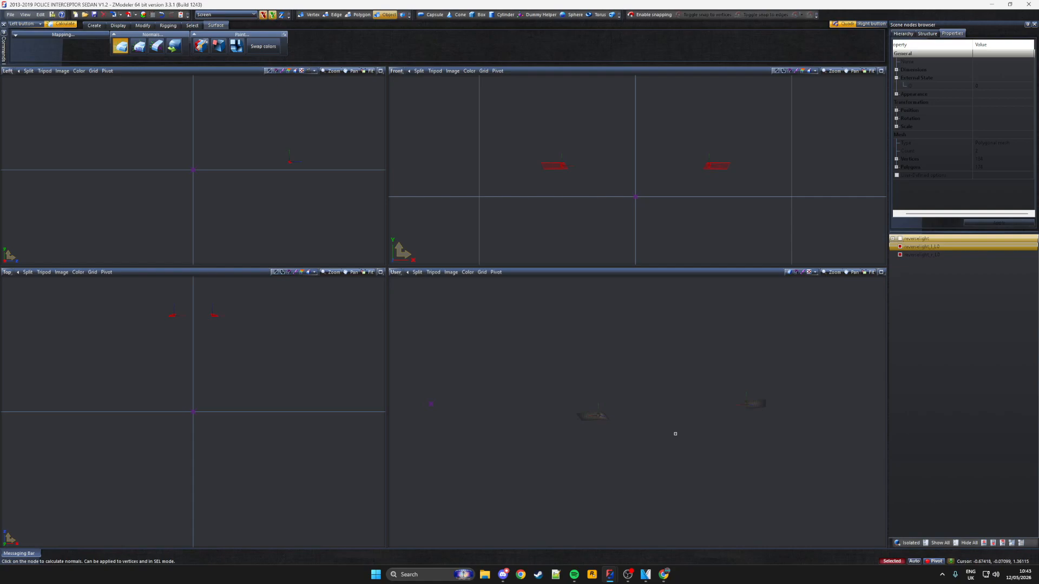
{"action": "scroll", "coordinate": [611, 436], "scroll_direction": "up", "scroll_amount": 2}
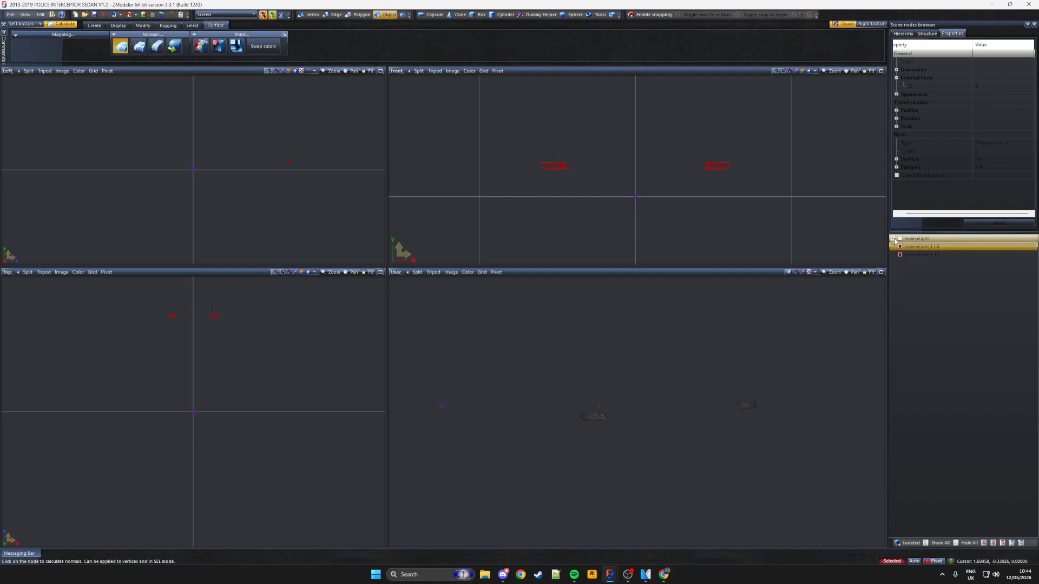
{"action": "key", "text": "ctrl+s"}
Show the boot and move both reversing light meshes very slightly rearward in the top view with X movement locked
{"action": "left_click", "coordinate": [143, 25]}
{"action": "left_click", "coordinate": [146, 44]}
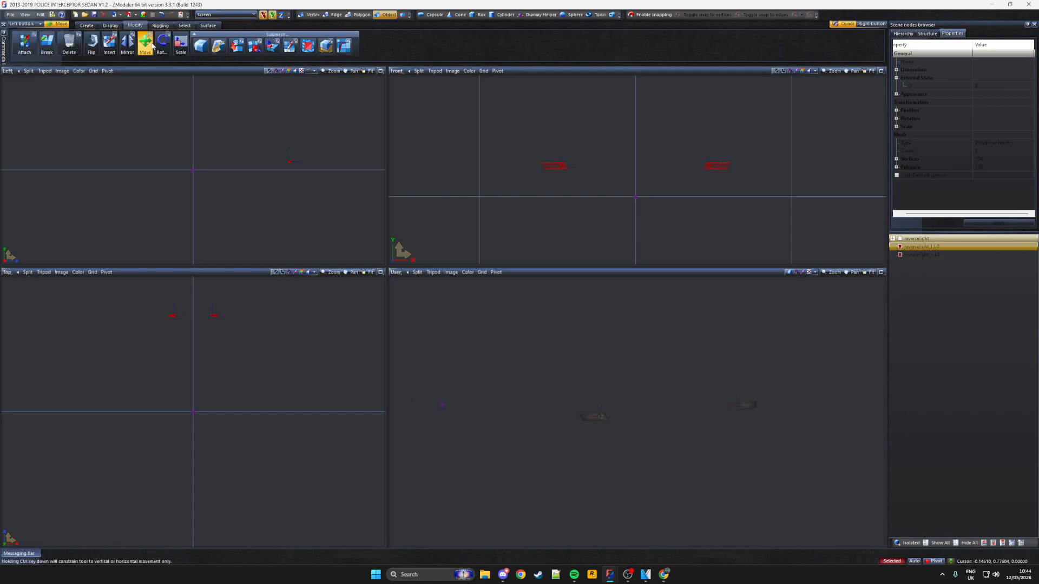
{"action": "left_click", "coordinate": [263, 15]}
{"action": "scroll", "coordinate": [209, 313], "scroll_direction": "up", "scroll_amount": 5}
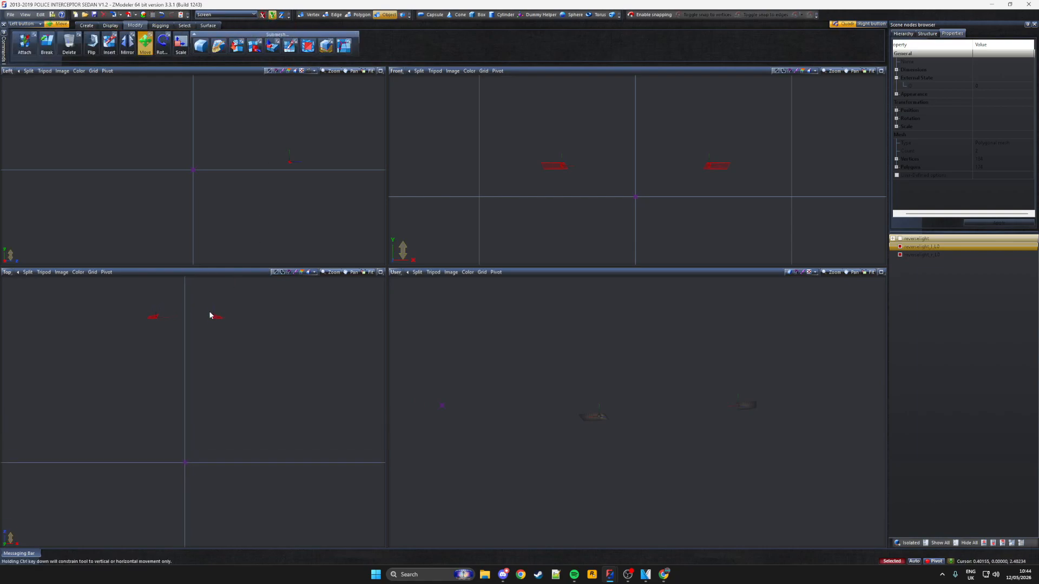
{"action": "middle_click_drag", "start_coordinate": [209, 316], "coordinate": [241, 422]}
{"action": "scroll", "coordinate": [234, 408], "scroll_direction": "up", "scroll_amount": 3}
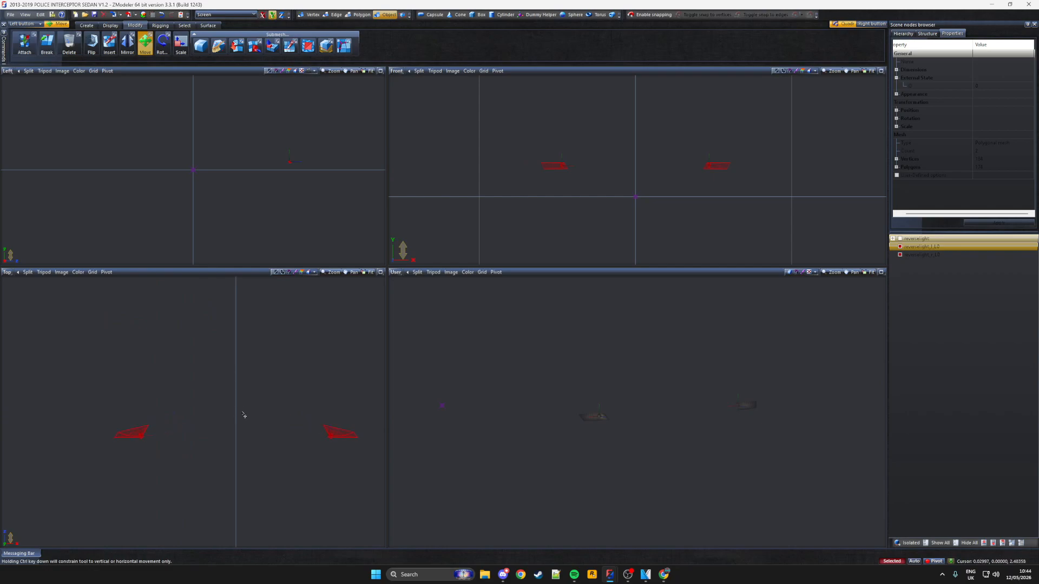
{"action": "left_click", "coordinate": [892, 239]}
{"action": "left_click", "coordinate": [913, 263]}
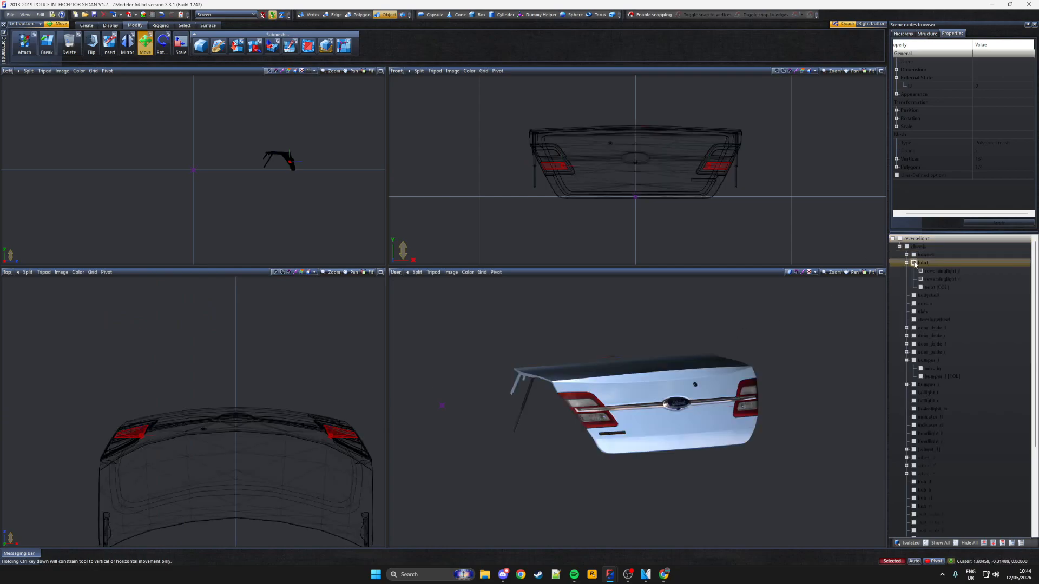
{"action": "left_click", "coordinate": [935, 287]}
{"action": "left_click", "coordinate": [130, 440]}
{"action": "scroll", "coordinate": [130, 439], "scroll_direction": "up", "scroll_amount": 5}
{"action": "left_click_drag", "start_coordinate": [134, 441], "coordinate": [134, 440]}
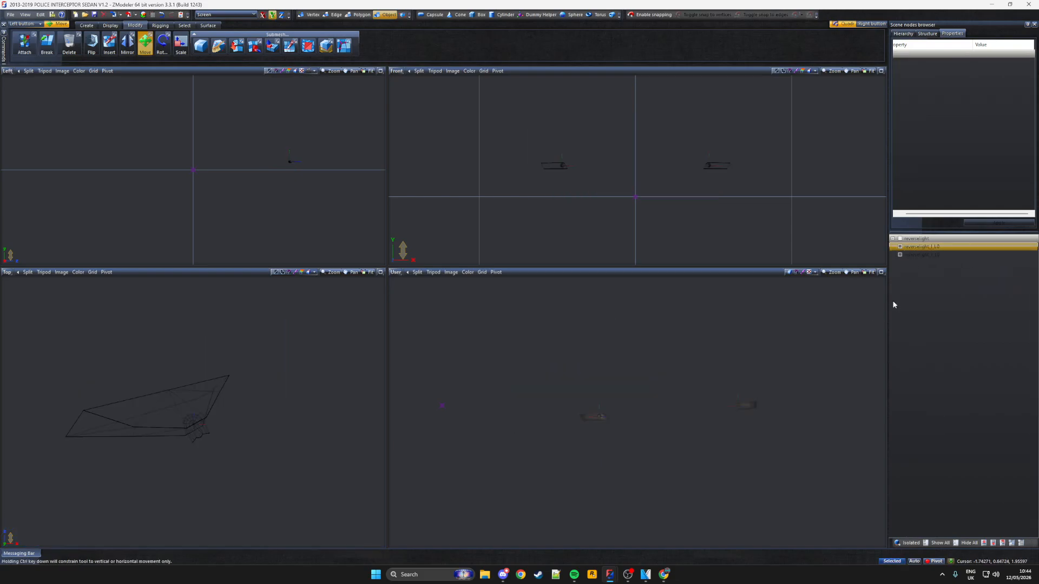
Rename the left reversing light mesh siren1 and the other one siren2
{"action": "left_click", "coordinate": [900, 254]}
{"action": "left_click", "coordinate": [899, 246]}
{"action": "left_click", "coordinate": [900, 248]}
{"action": "double_click", "coordinate": [908, 248]}
{"action": "left_click_drag", "start_coordinate": [951, 247], "coordinate": [840, 245]}
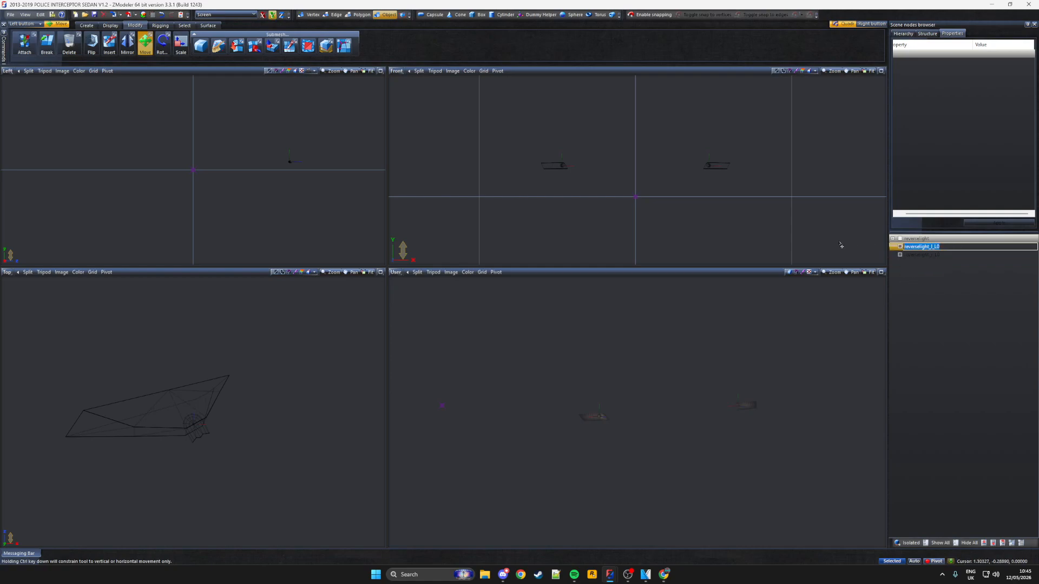
{"action": "type", "text": "siren1"}
{"action": "key", "text": "Return"}
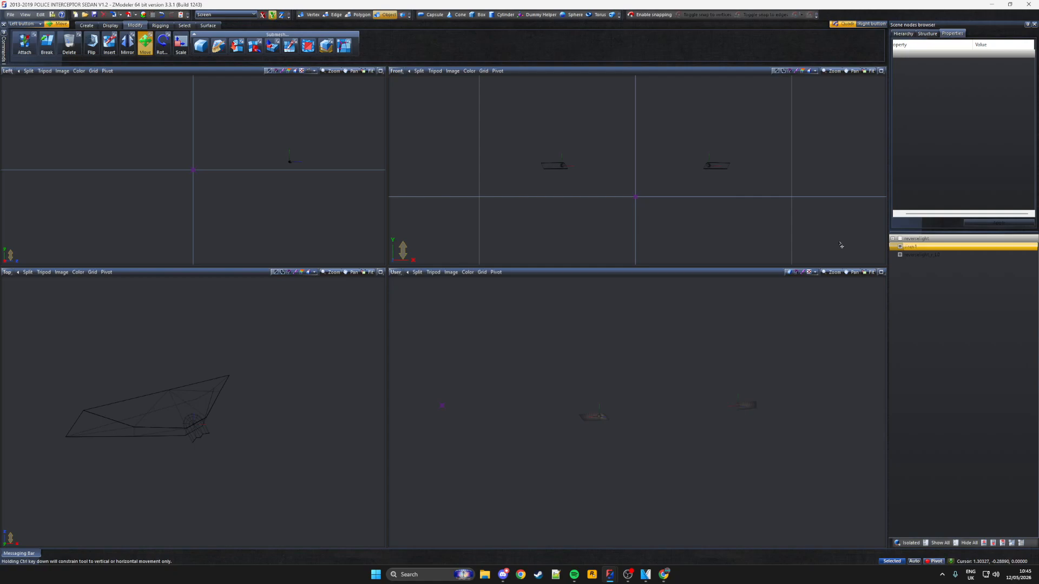
{"action": "key", "text": "Down"}
{"action": "type", "text": "siren2"}
{"action": "key", "text": "Return"}
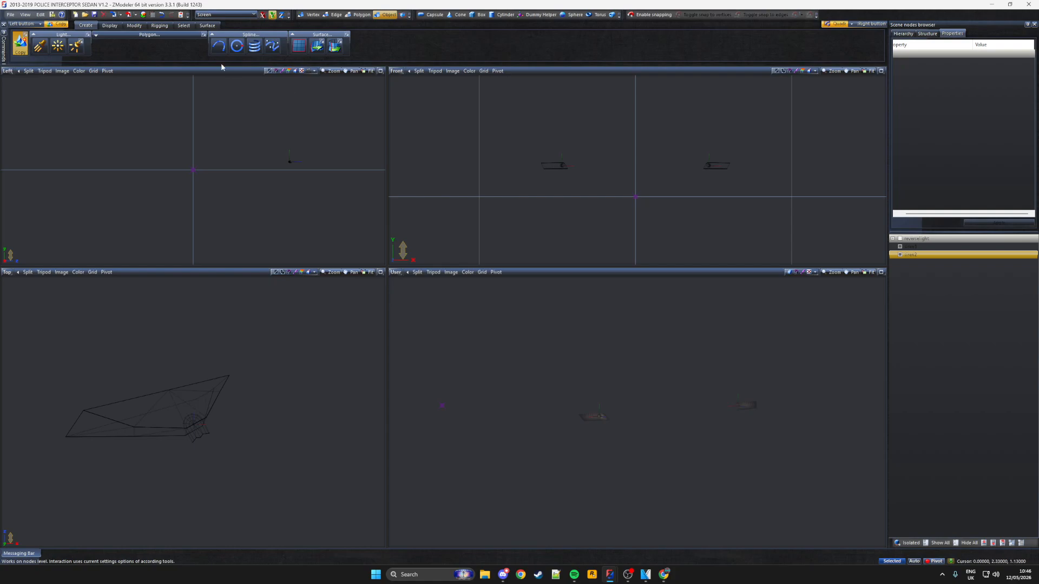
Mark the siren1 and siren2 meshes and reset their local axes to world and to parent
{"action": "left_click", "coordinate": [184, 26]}
{"action": "left_click_drag", "start_coordinate": [473, 118], "coordinate": [811, 220]}
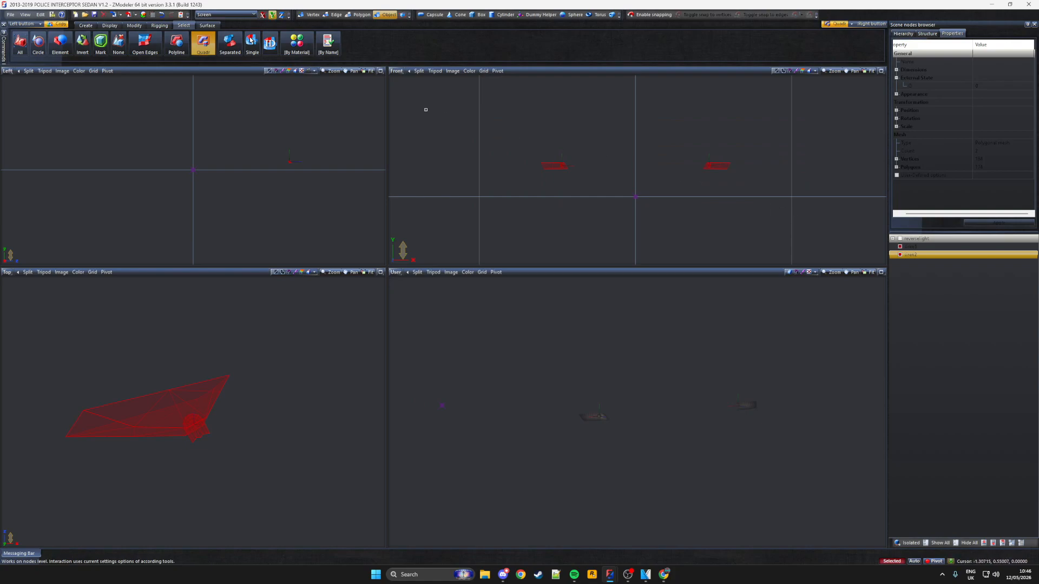
{"action": "left_click", "coordinate": [110, 26]}
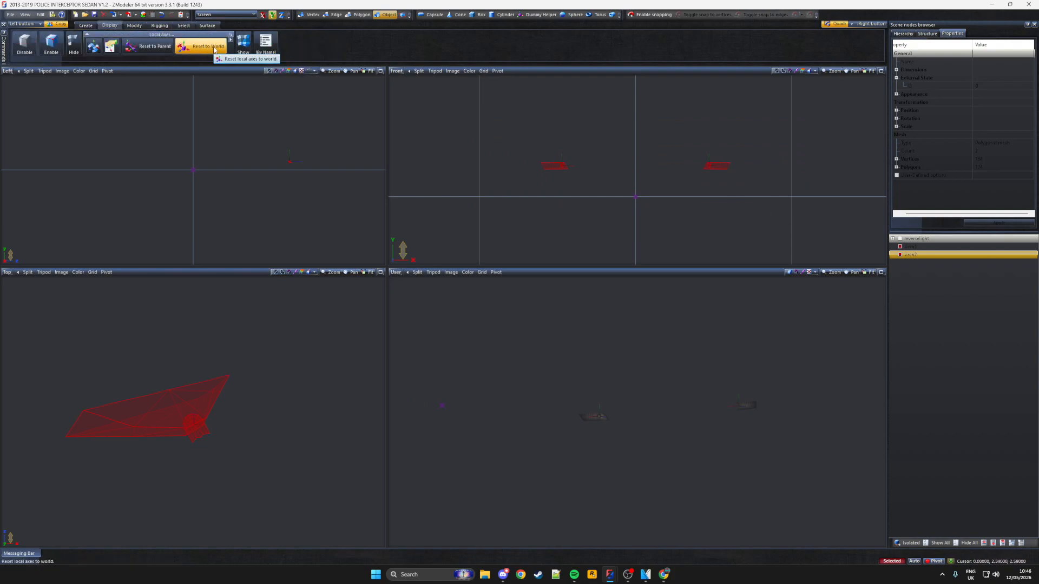
{"action": "left_click", "coordinate": [214, 50]}
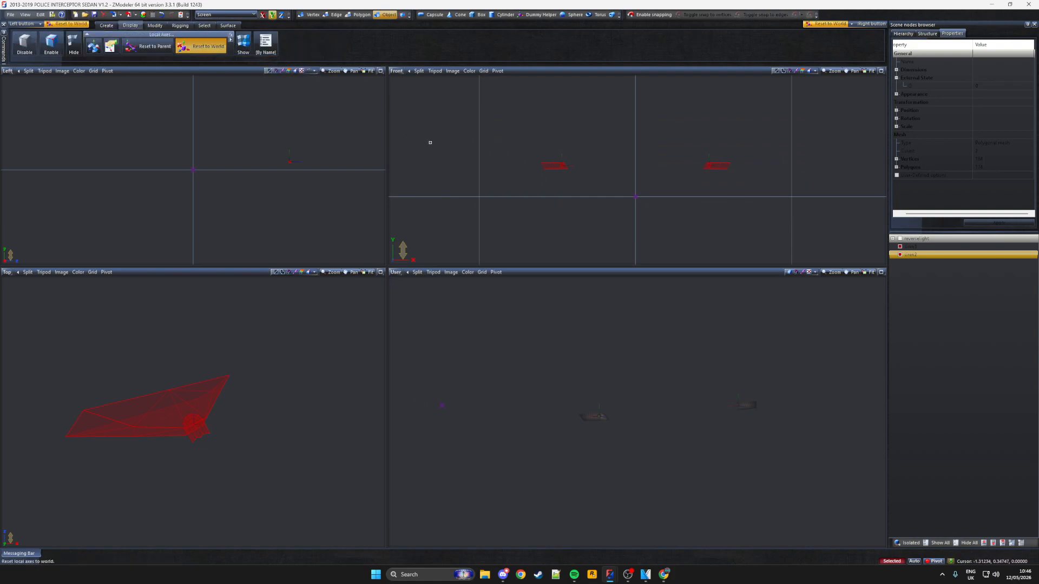
{"action": "left_click", "coordinate": [151, 46]}
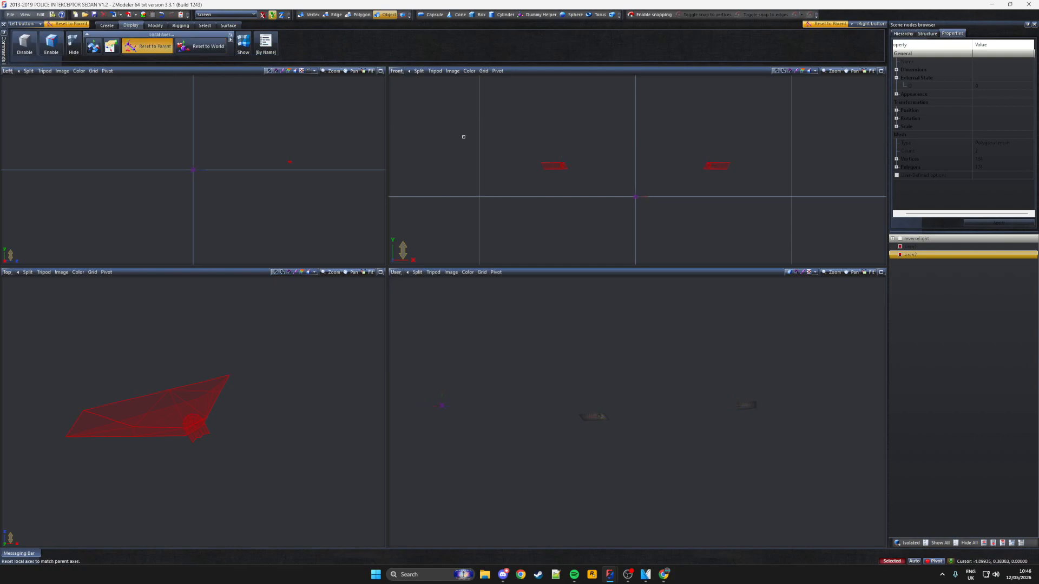
Center the local axes of both siren meshes to their own objects
{"action": "left_click", "coordinate": [88, 50]}
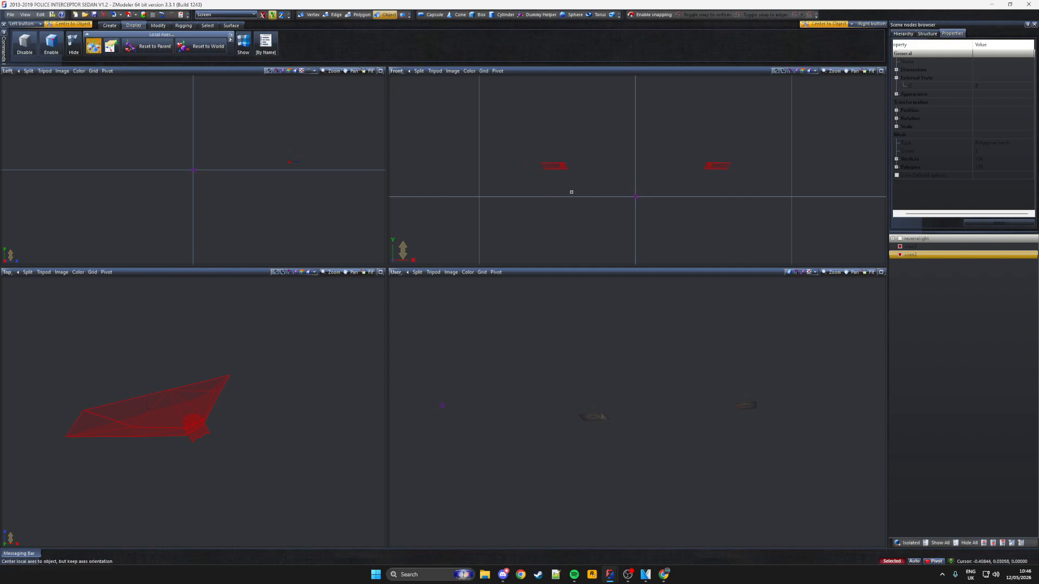
{"action": "scroll", "coordinate": [553, 168], "scroll_direction": "up", "scroll_amount": 2}
{"action": "left_click", "coordinate": [750, 162]}
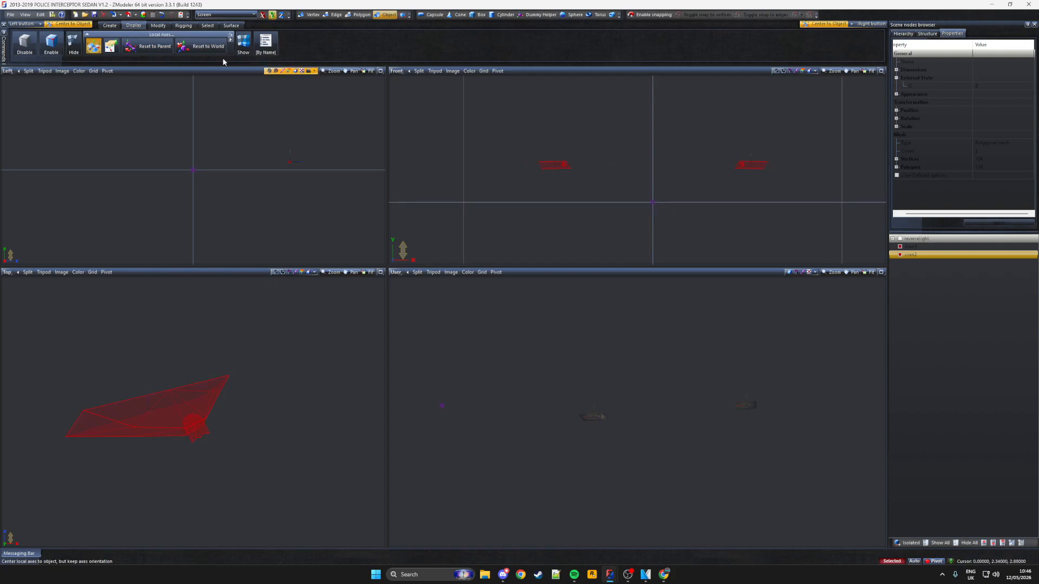
Make a copy of the marked siren1 and siren2 meshes in place
{"action": "left_click", "coordinate": [110, 25]}
{"action": "left_click", "coordinate": [21, 46]}
{"action": "left_click", "coordinate": [556, 117]}
{"action": "left_click", "coordinate": [556, 117]}
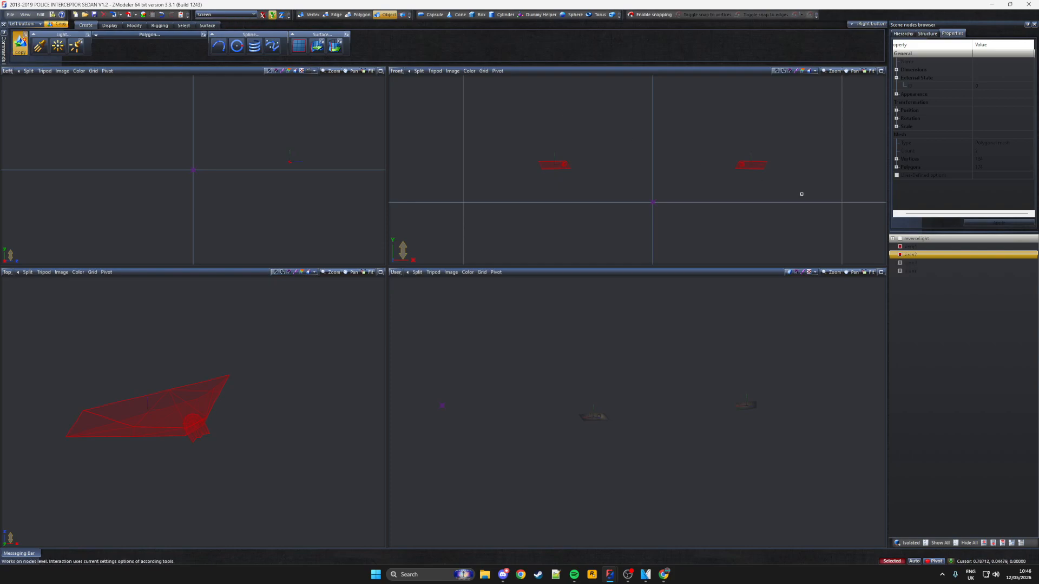
Convert the copied siren1 and siren2 nodes to dummies
{"action": "left_click", "coordinate": [922, 264]}
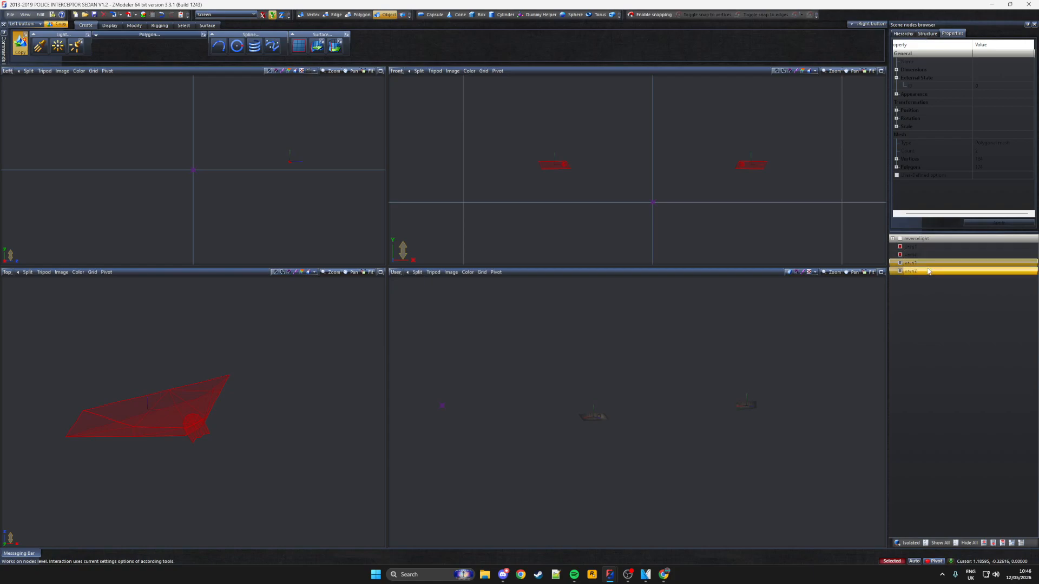
{"action": "right_click", "coordinate": [928, 270]}
{"action": "mouse_move", "coordinate": [964, 274]}
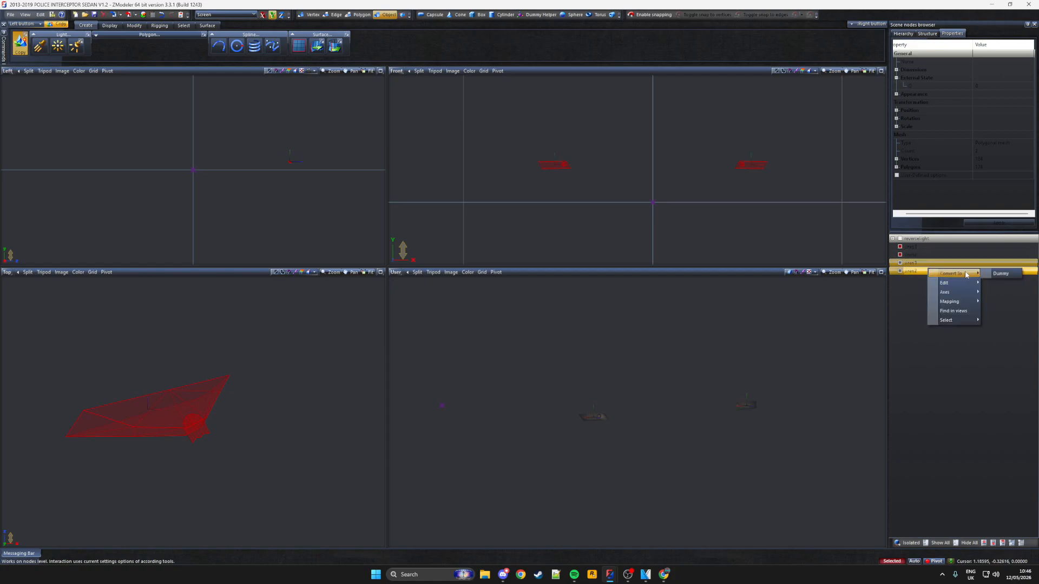
{"action": "left_click", "coordinate": [999, 274]}
{"action": "left_click", "coordinate": [552, 169]}
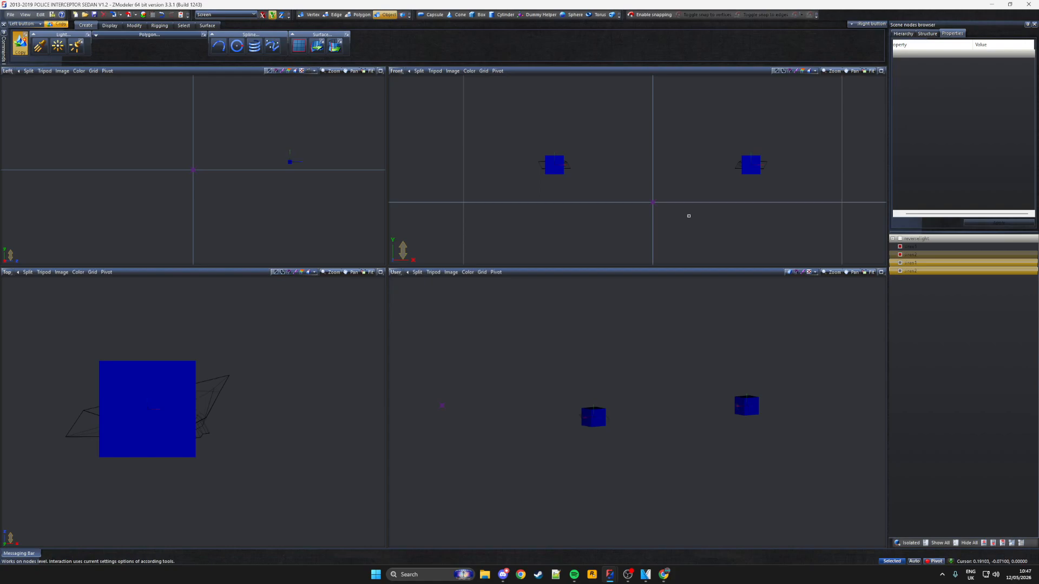
Parent each siren mesh under the dummy with the matching name and expand both dummies in the node tree
{"action": "left_click", "coordinate": [931, 248]}
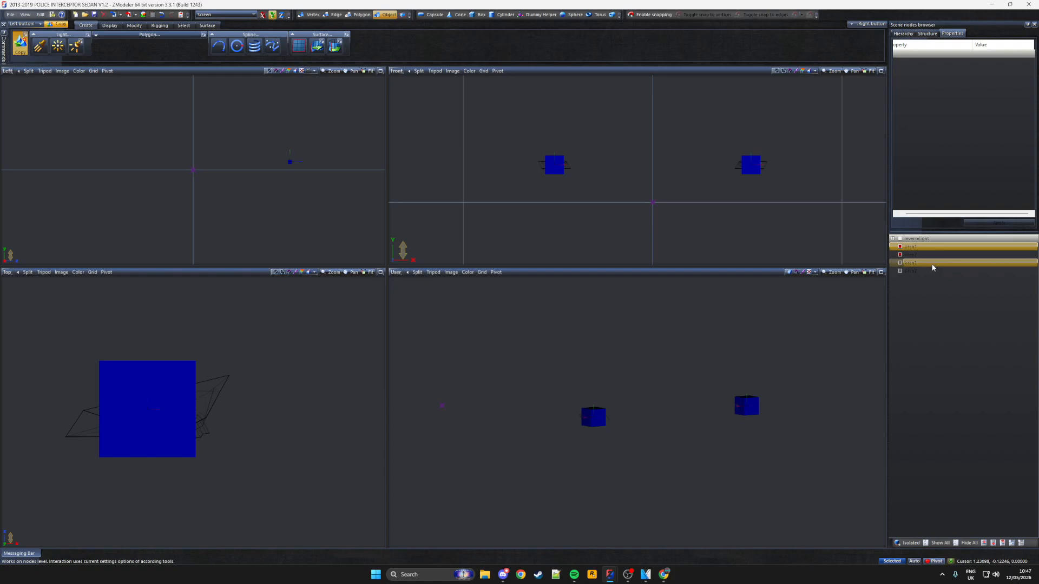
{"action": "mouse_move", "coordinate": [918, 264]}
{"action": "left_mouse_down"}
{"action": "mouse_move", "coordinate": [934, 263]}
{"action": "mouse_move", "coordinate": [920, 264]}
{"action": "left_mouse_up"}
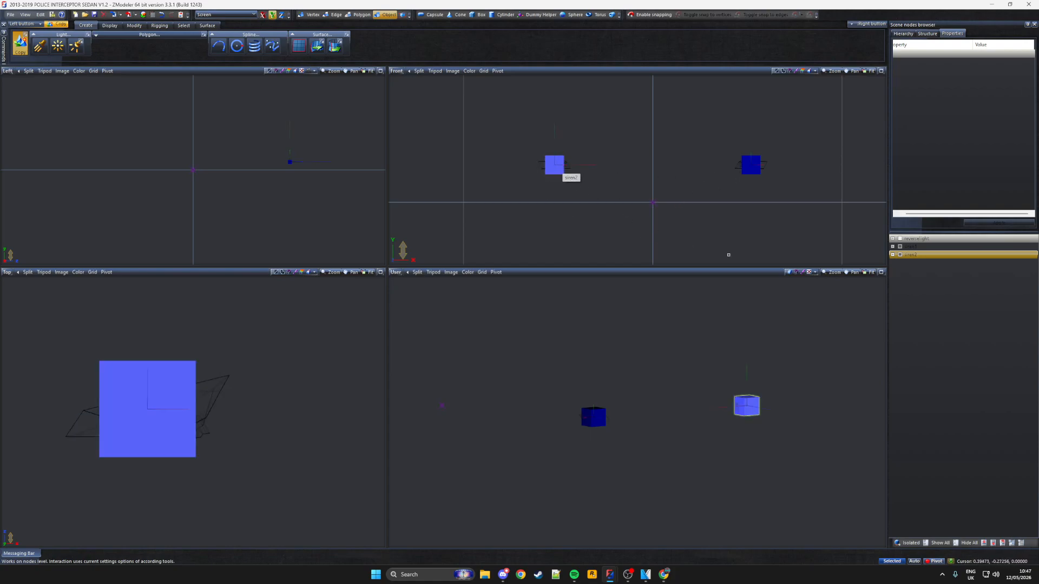
{"action": "left_click", "coordinate": [892, 254]}
{"action": "left_click", "coordinate": [892, 246]}
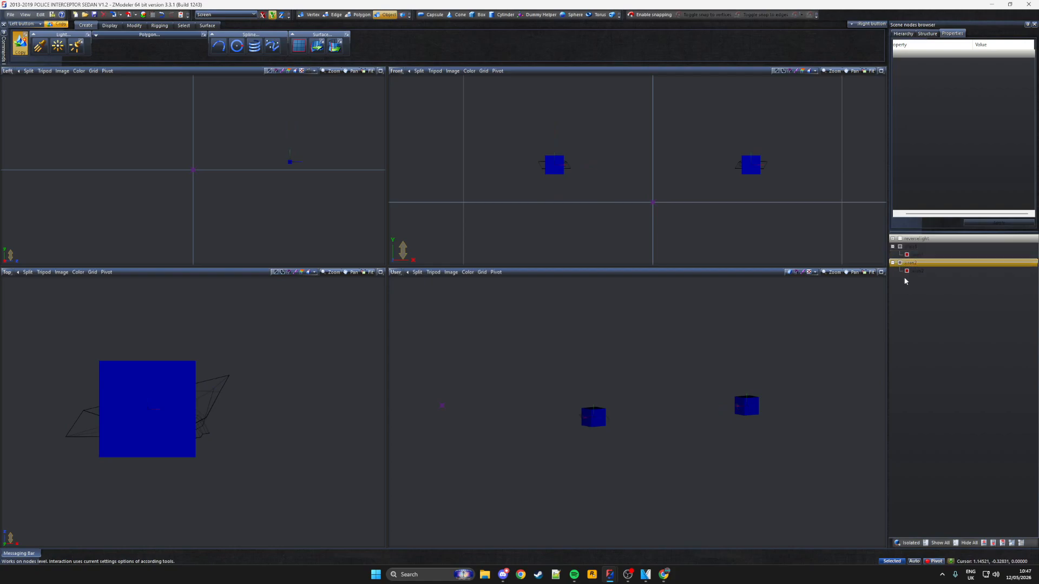
Mark the siren1 and siren2 dummies without their child meshes
{"action": "left_click", "coordinate": [900, 247]}
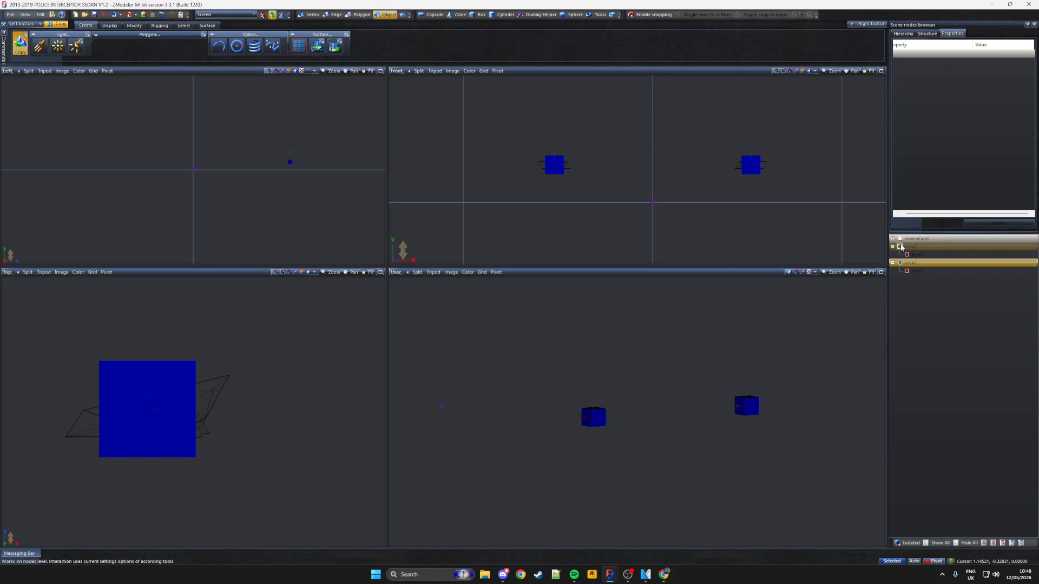
{"action": "left_click", "coordinate": [900, 247]}
{"action": "left_click", "coordinate": [900, 263]}
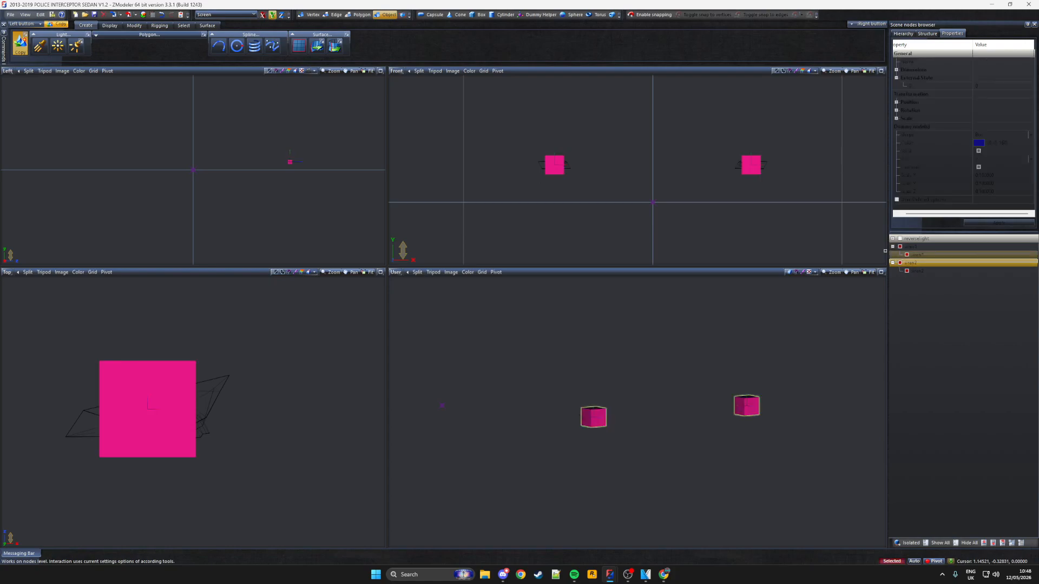
Try to move both siren dummies slightly downward in the front view
{"action": "left_click", "coordinate": [135, 26]}
{"action": "left_click", "coordinate": [144, 45]}
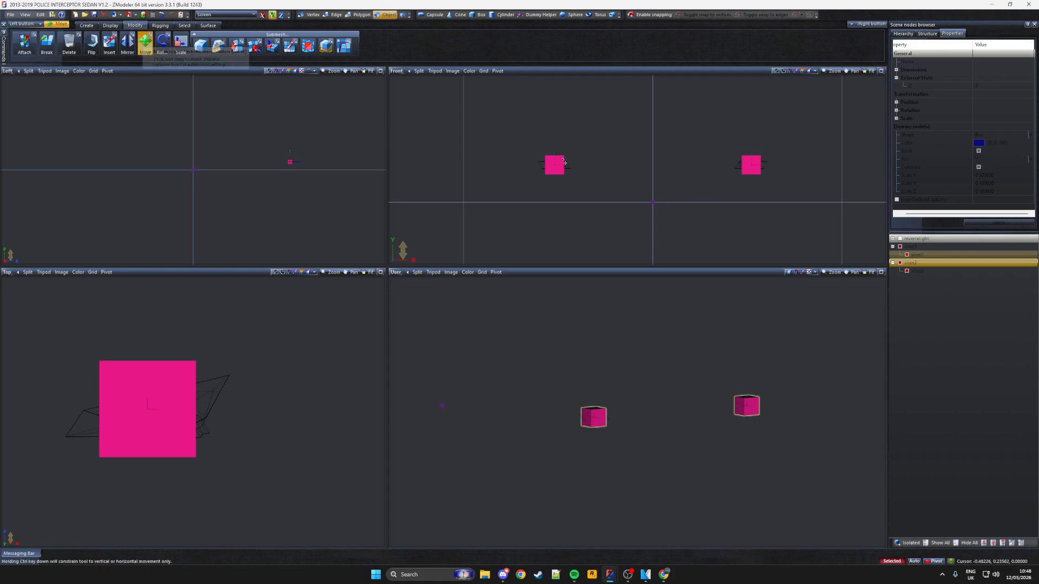
{"action": "scroll", "coordinate": [570, 148], "scroll_direction": "up", "scroll_amount": 3}
{"action": "scroll", "coordinate": [578, 162], "scroll_direction": "down", "scroll_amount": 2}
{"action": "left_click_drag", "start_coordinate": [580, 162], "coordinate": [587, 175]}
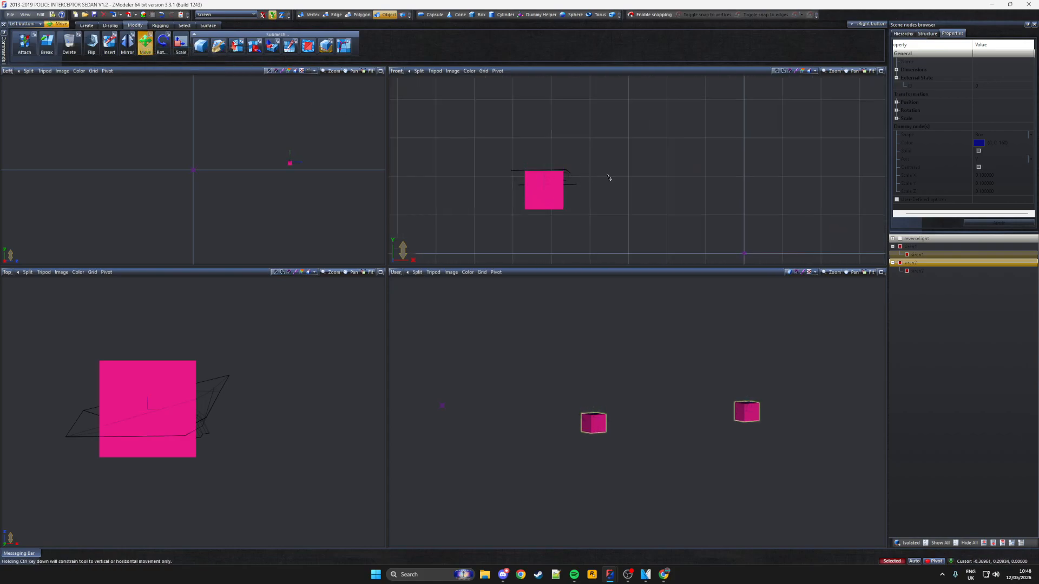
Show the boot around the siren dummies and undo their downward move
{"action": "left_click", "coordinate": [891, 238]}
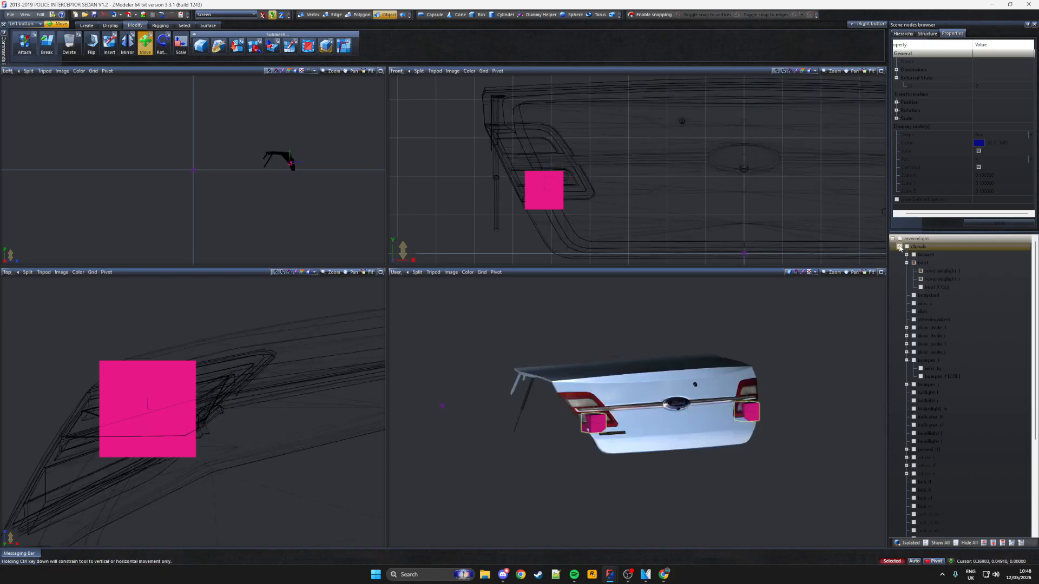
{"action": "scroll", "coordinate": [597, 418], "scroll_direction": "up", "scroll_amount": 4}
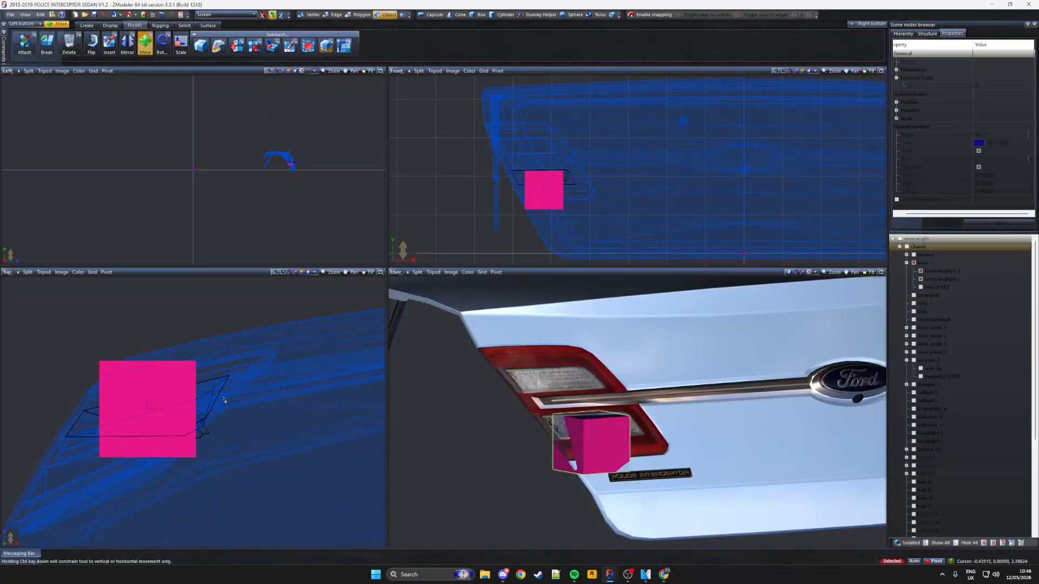
{"action": "middle_click_drag", "start_coordinate": [644, 405], "coordinate": [671, 417]}
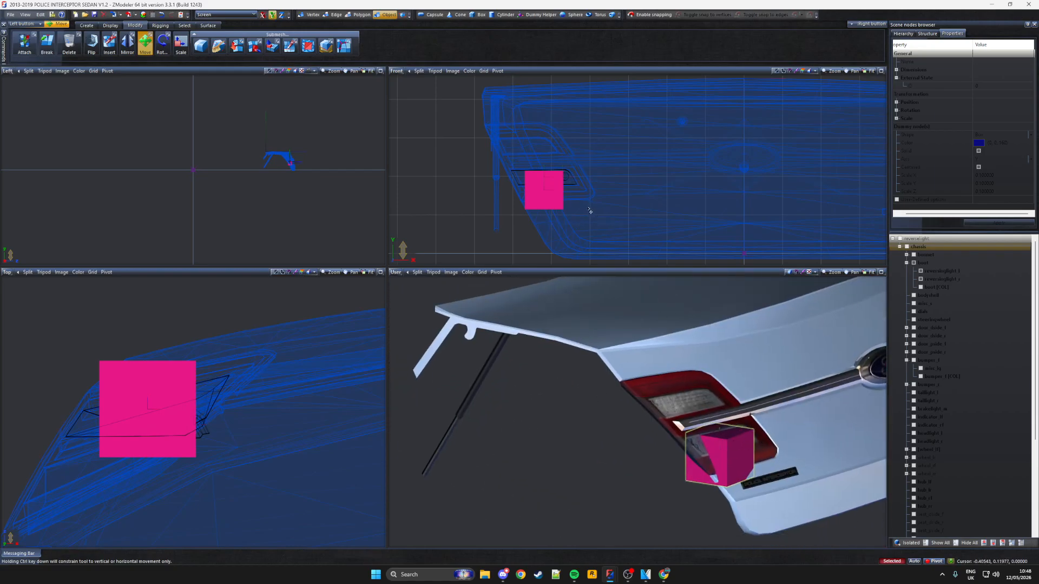
{"action": "left_click", "coordinate": [165, 16]}
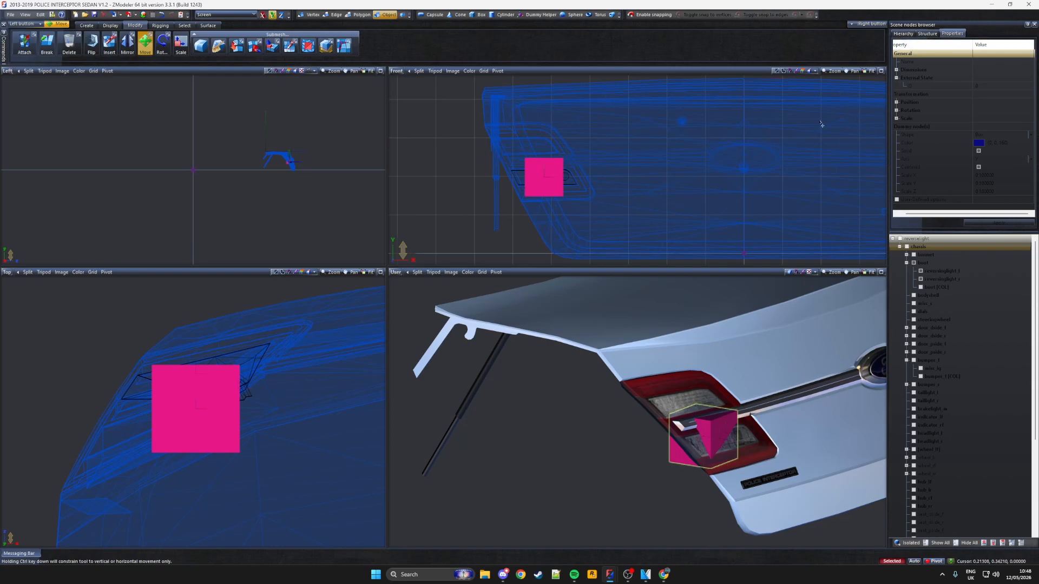
Turn off the solid display of both siren dummies so only their outlines are drawn
{"action": "left_click", "coordinate": [978, 151]}
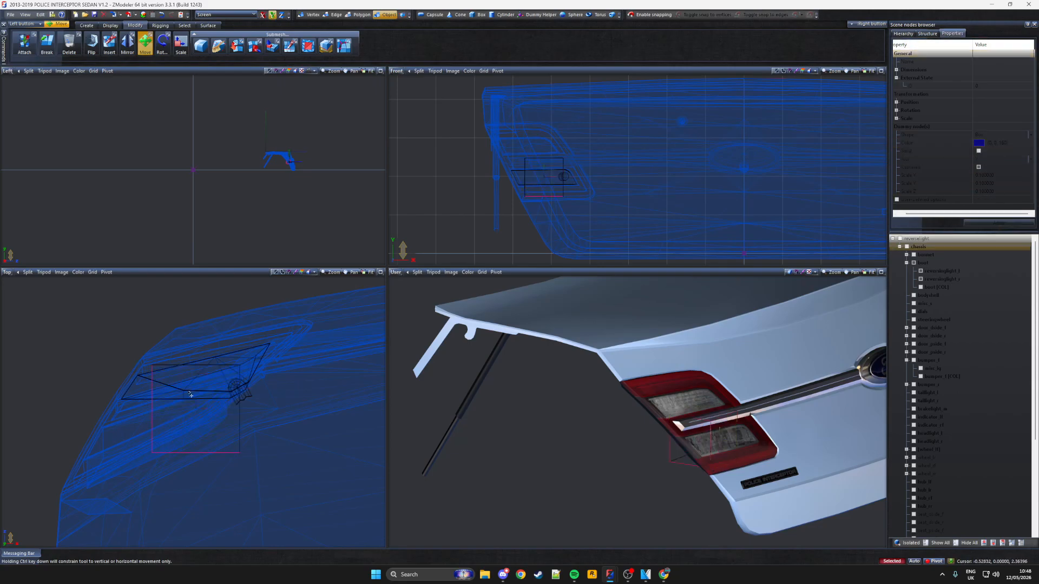
{"action": "scroll", "coordinate": [201, 409], "scroll_direction": "up", "scroll_amount": 2}
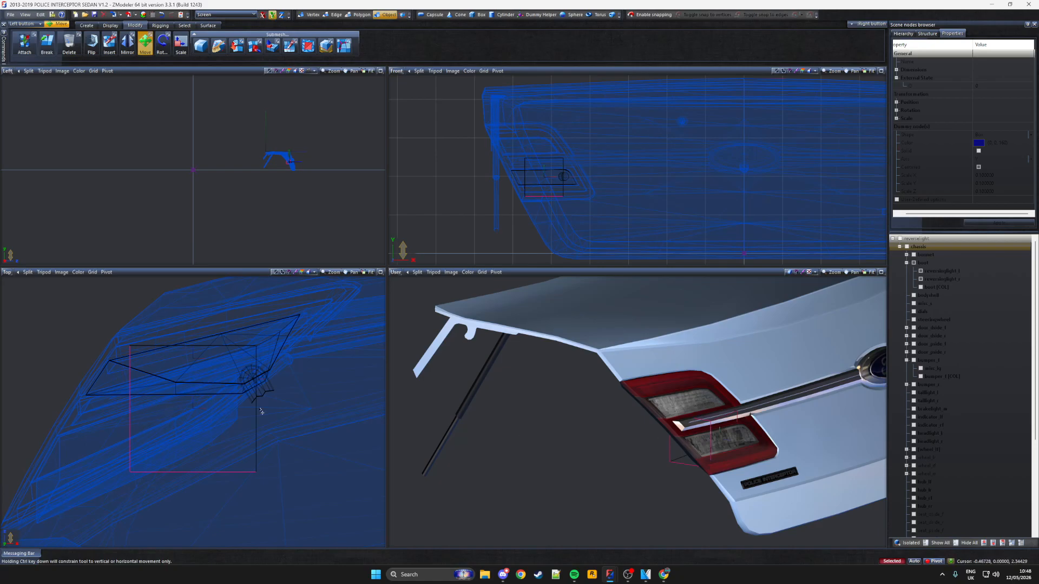
Collapse and hide the rest of the vehicle hierarchy, and change the Front viewport to a Top view framing both siren dummies
{"action": "left_click", "coordinate": [894, 241]}
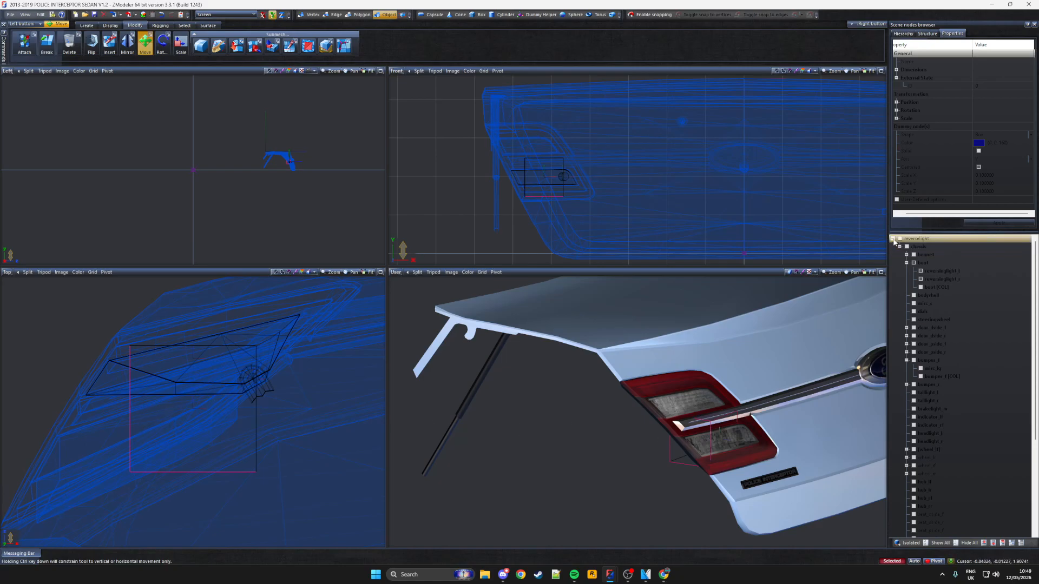
{"action": "left_click", "coordinate": [426, 226]}
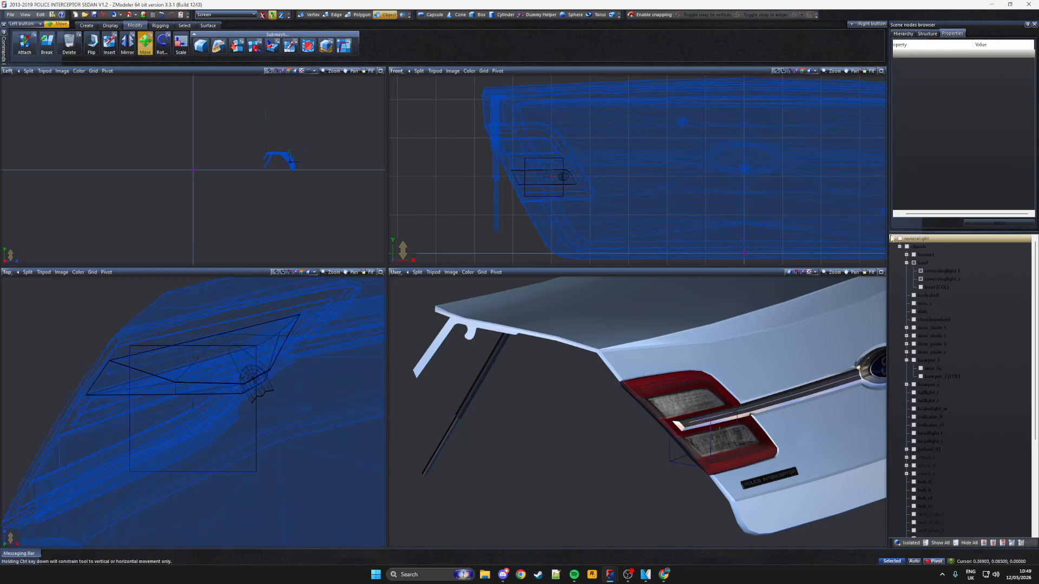
{"action": "left_click", "coordinate": [892, 239]}
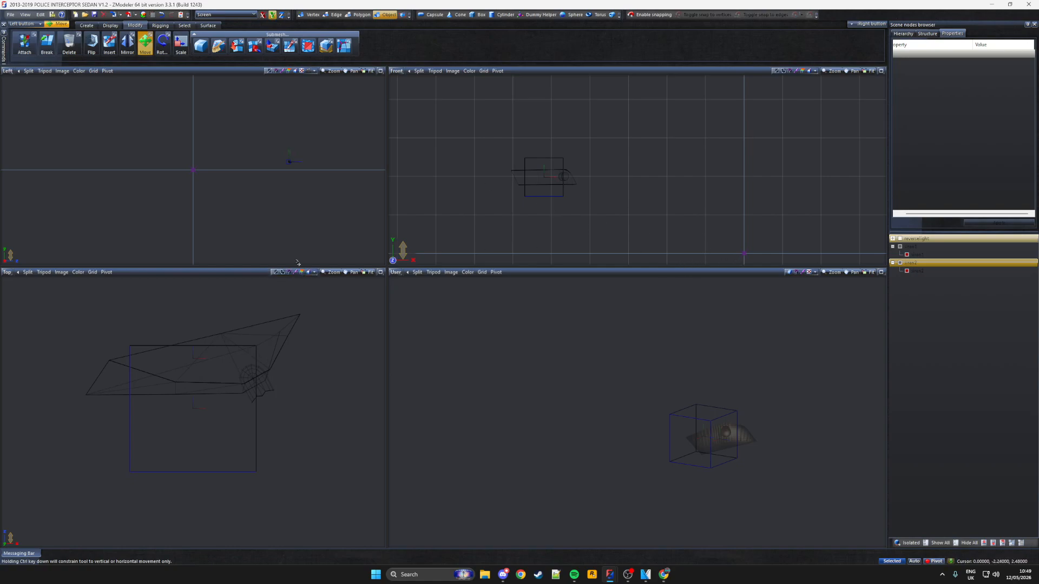
{"action": "left_click", "coordinate": [398, 71]}
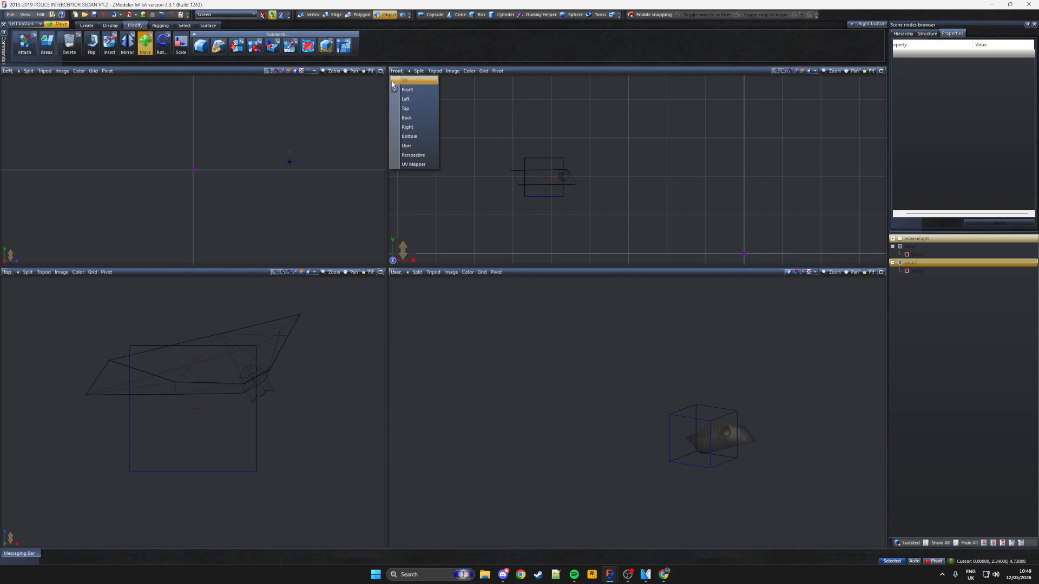
{"action": "left_click", "coordinate": [405, 108]}
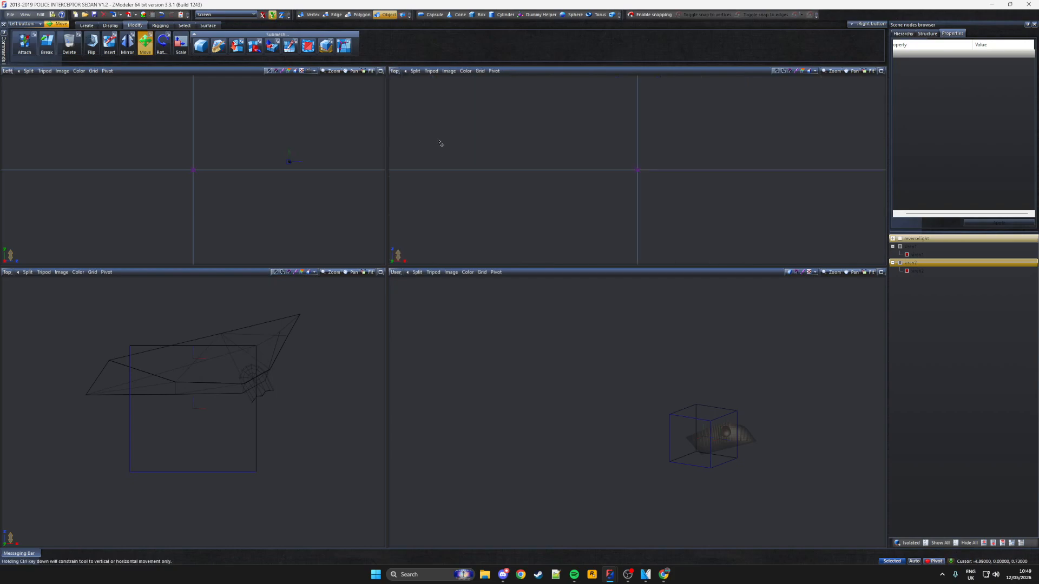
{"action": "scroll", "coordinate": [632, 135], "scroll_direction": "up", "scroll_amount": 10}
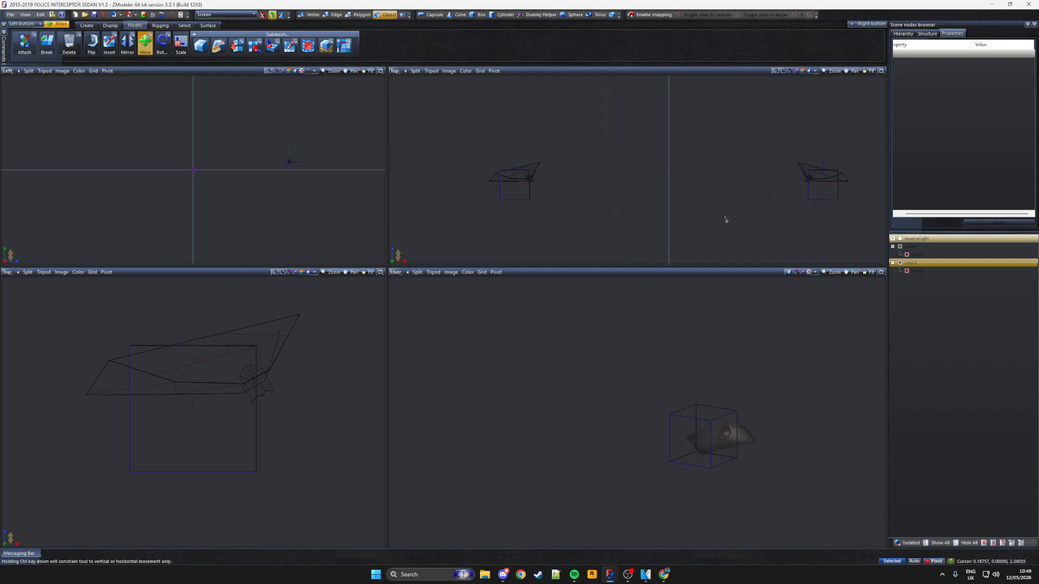
Mark the siren1 and siren2 child meshes without their dummies, and reset the meshes' local axes to their parents
{"action": "left_click", "coordinate": [907, 254]}
{"action": "left_click", "coordinate": [907, 271]}
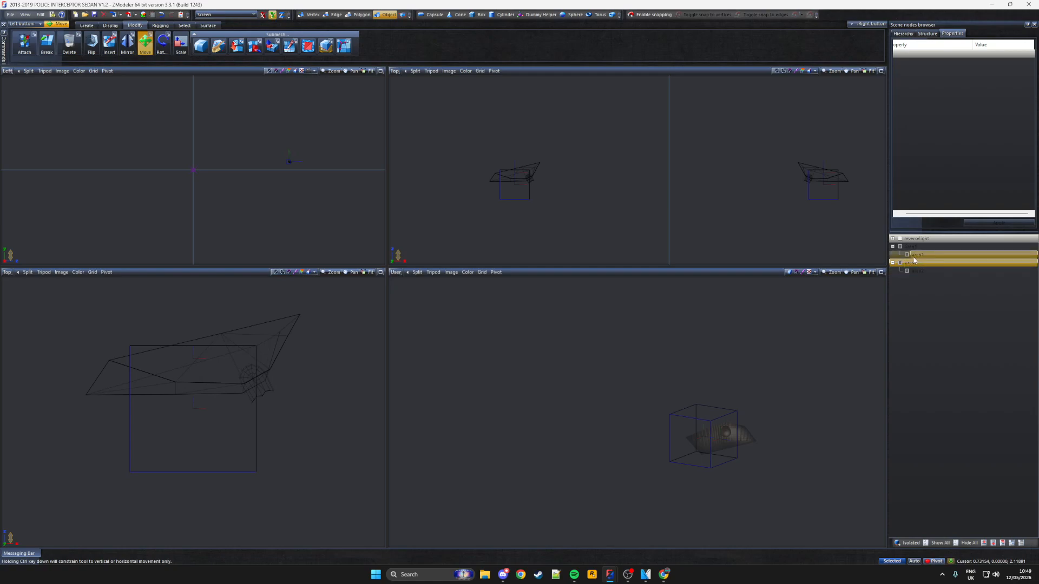
{"action": "left_click", "coordinate": [907, 271]}
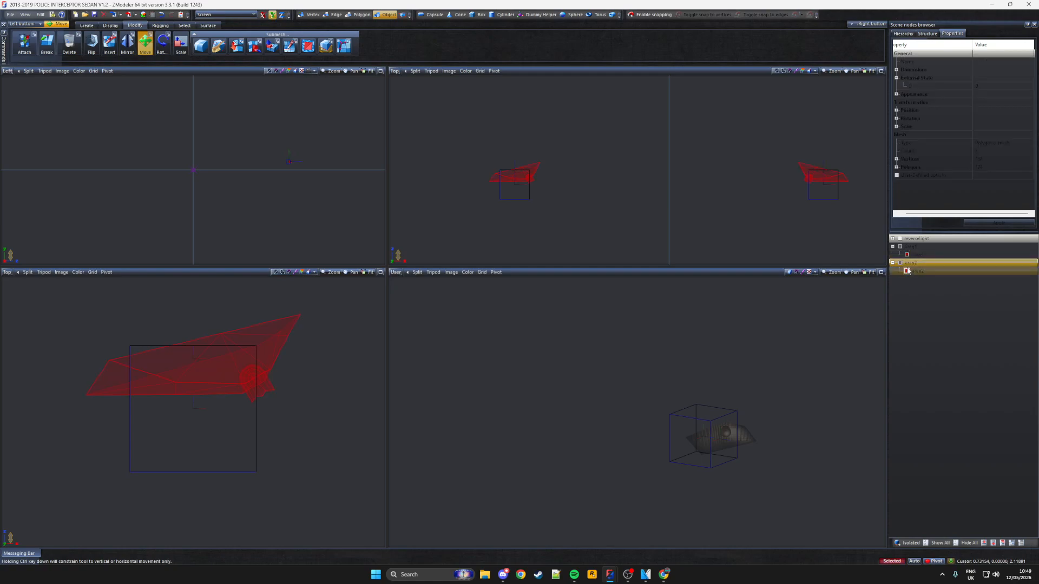
{"action": "left_click", "coordinate": [913, 264]}
{"action": "left_click", "coordinate": [111, 25]}
{"action": "left_click", "coordinate": [148, 46]}
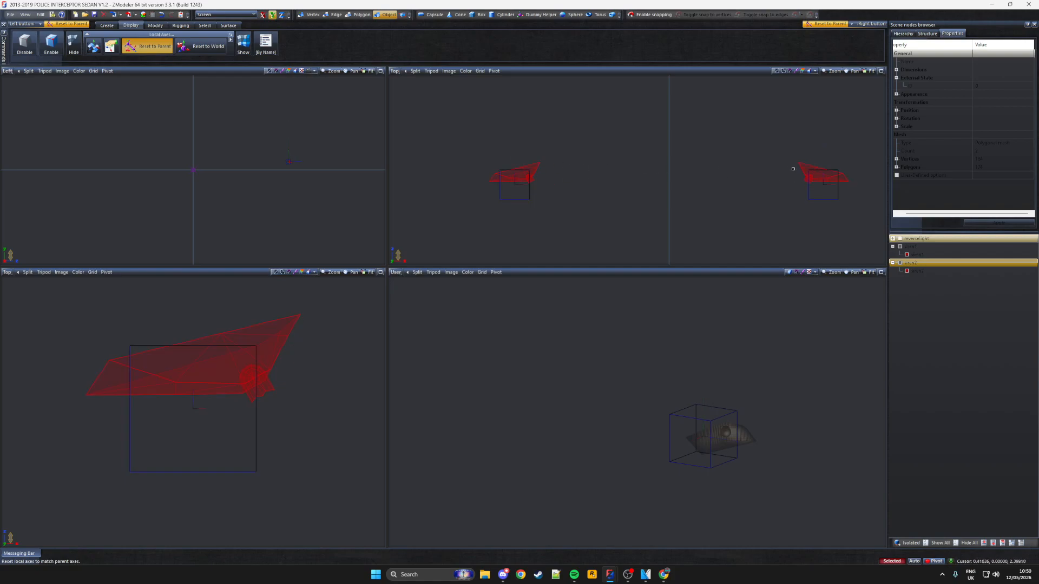
Shrink both marked siren meshes to a scale of 0.01 in their transformation properties and apply the change
{"action": "left_click", "coordinate": [952, 34]}
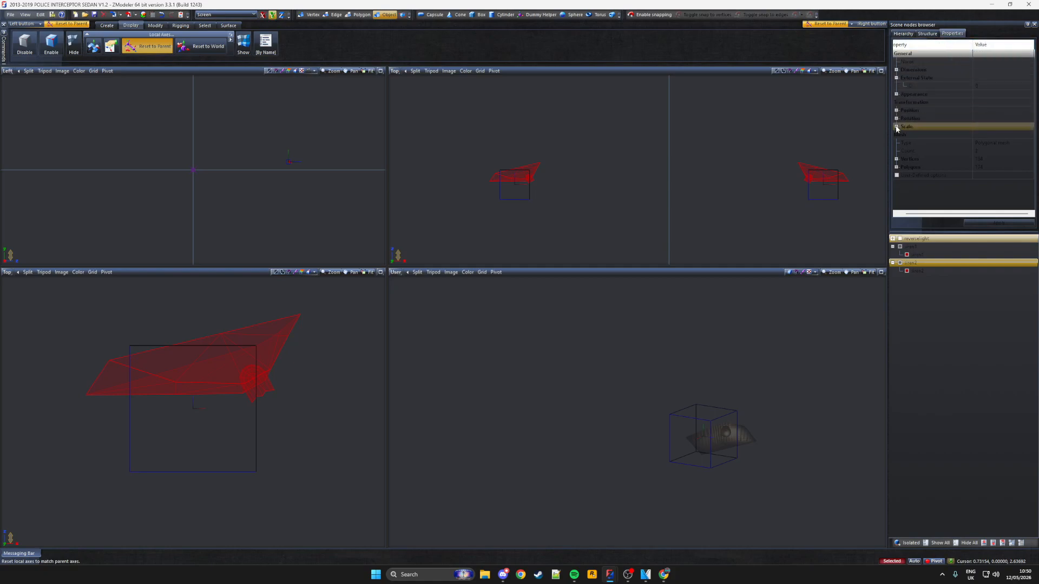
{"action": "left_click", "coordinate": [896, 128]}
{"action": "left_click", "coordinate": [897, 127]}
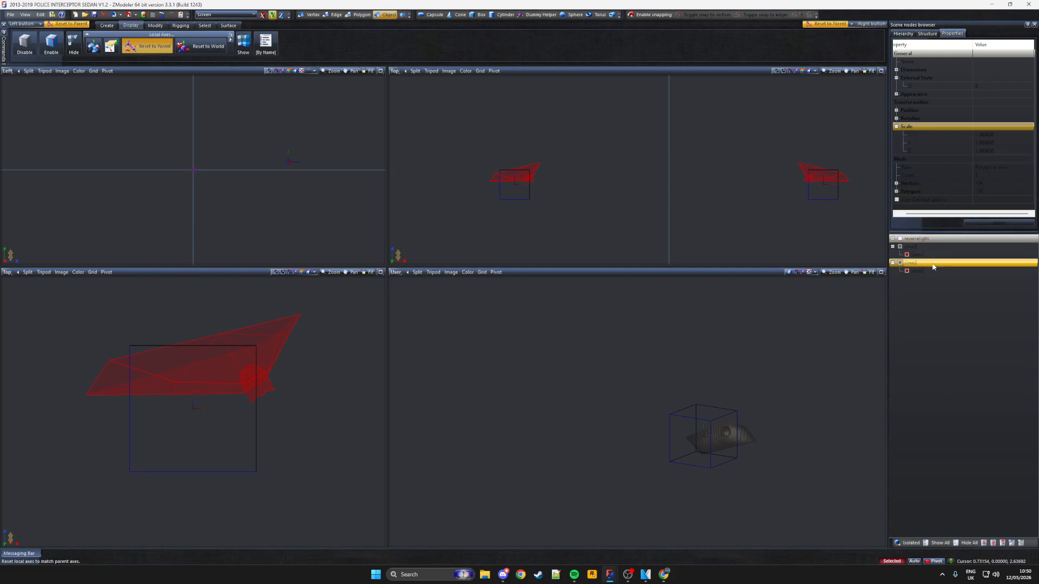
{"action": "left_click", "coordinate": [931, 562]}
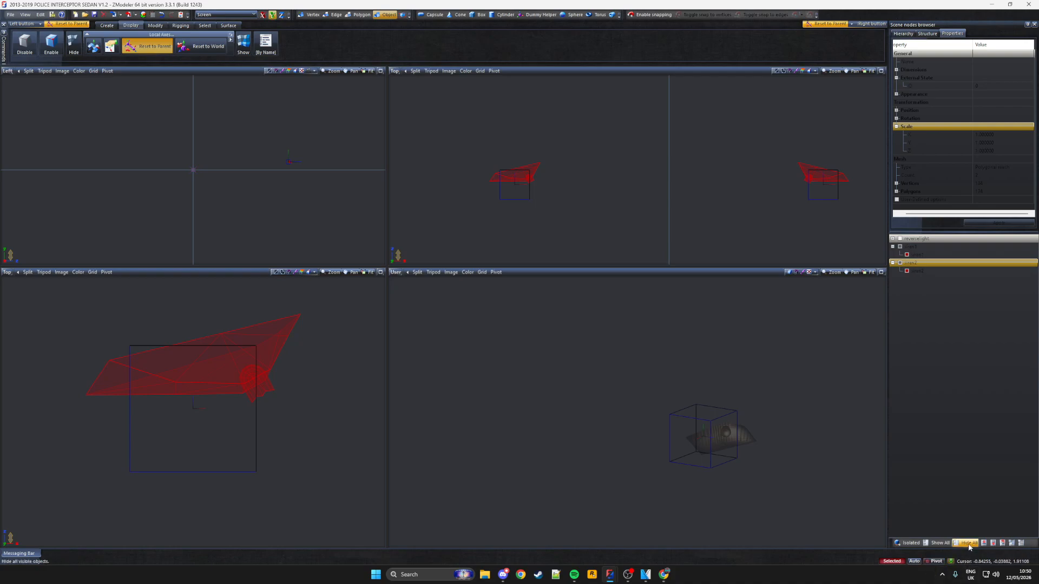
{"action": "left_click", "coordinate": [992, 135]}
{"action": "key", "text": "BackSpace"}
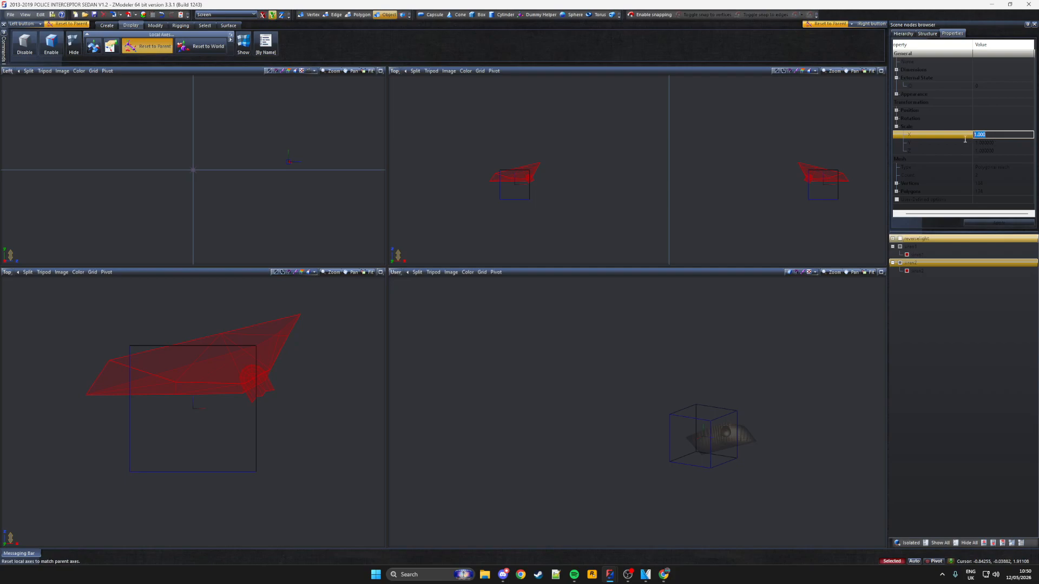
{"action": "type", "text": "0.01"}
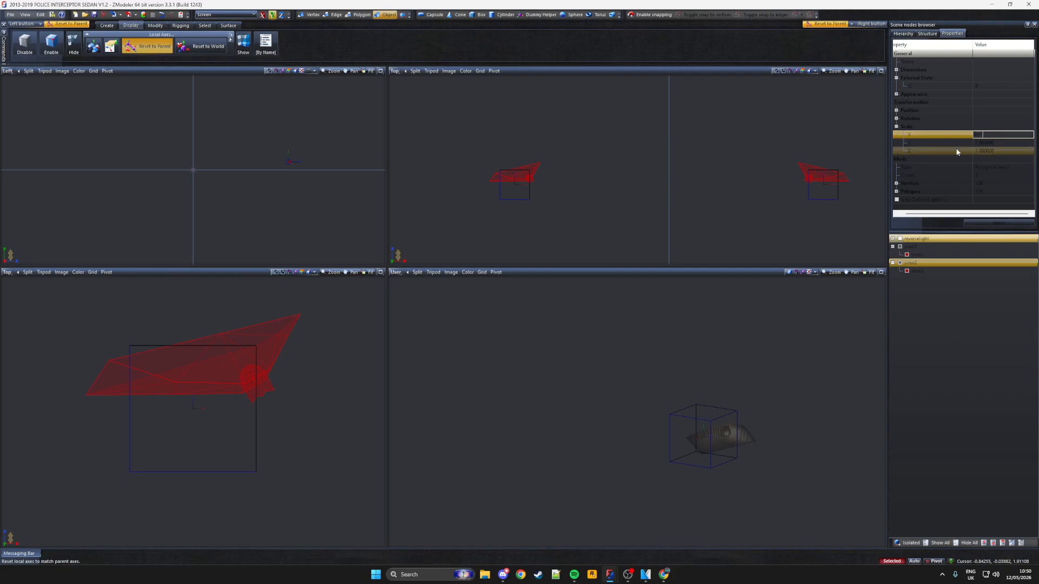
{"action": "left_click", "coordinate": [1015, 145]}
{"action": "left_click_drag", "start_coordinate": [999, 143], "coordinate": [943, 144]}
{"action": "type", "text": "0.25"}
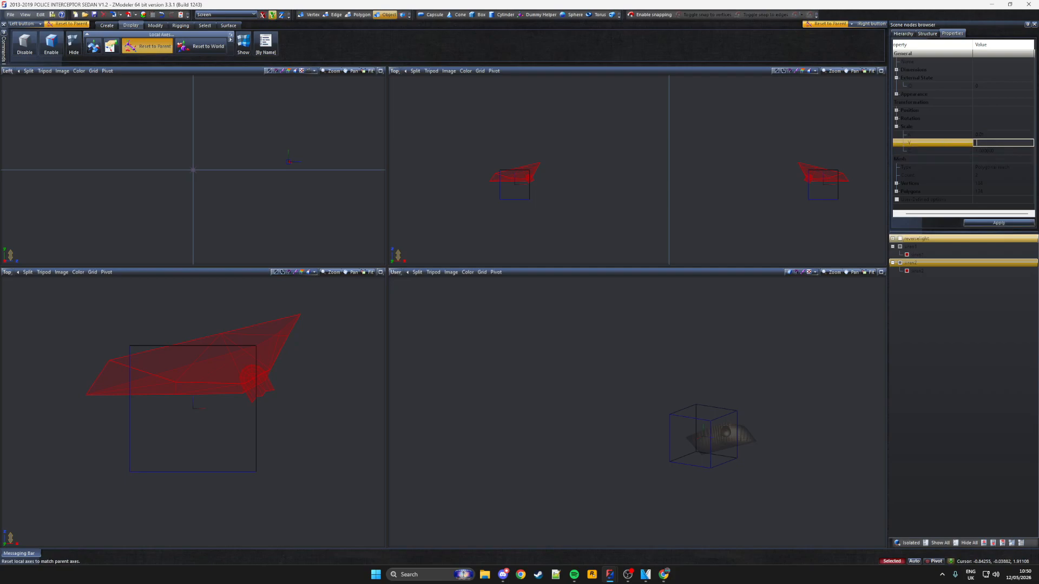
{"action": "left_click", "coordinate": [992, 150]}
{"action": "key", "text": "BackSpace"}
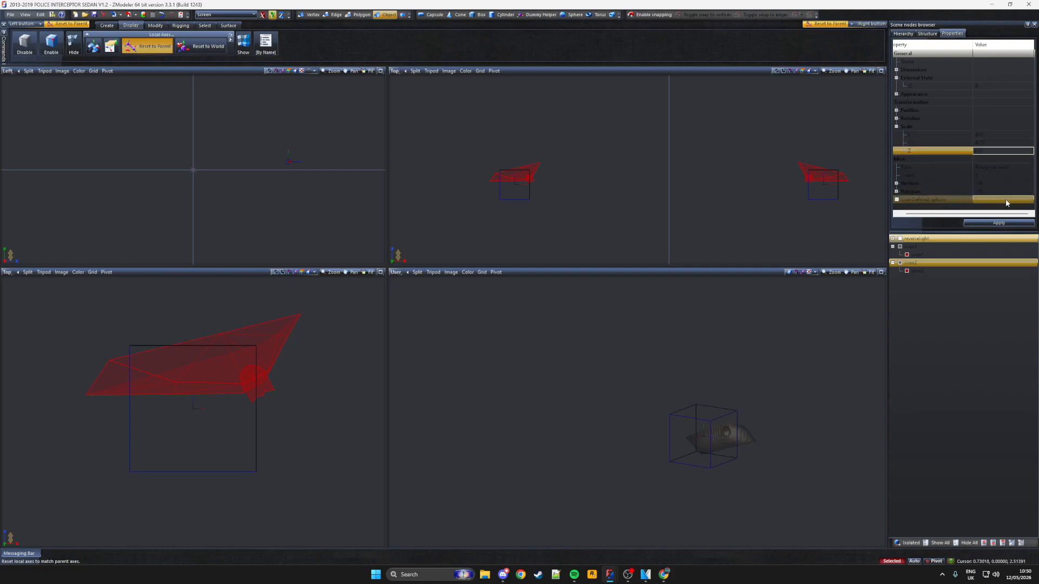
{"action": "type", "text": "0.01"}
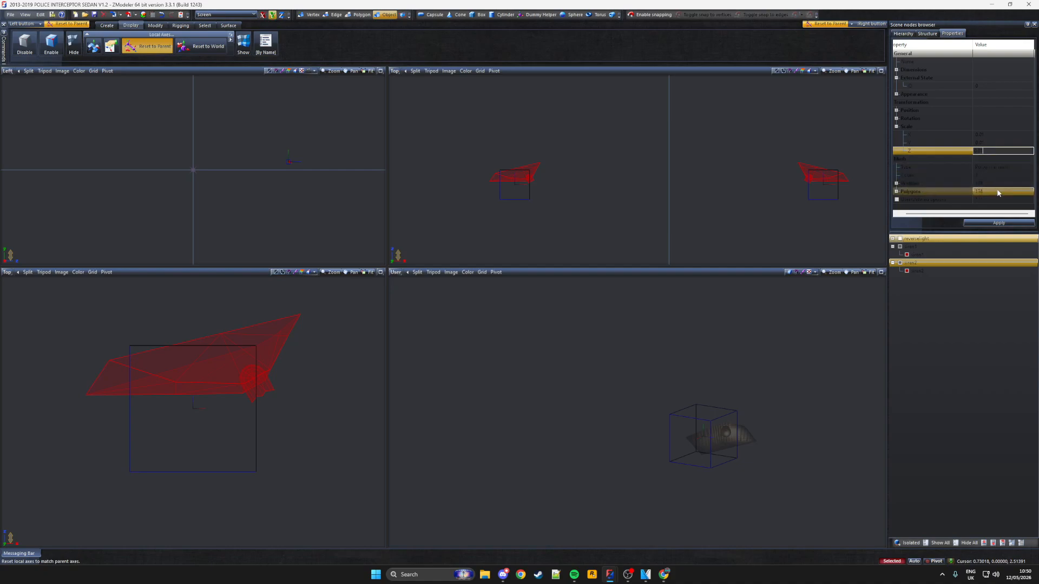
{"action": "left_click", "coordinate": [998, 223]}
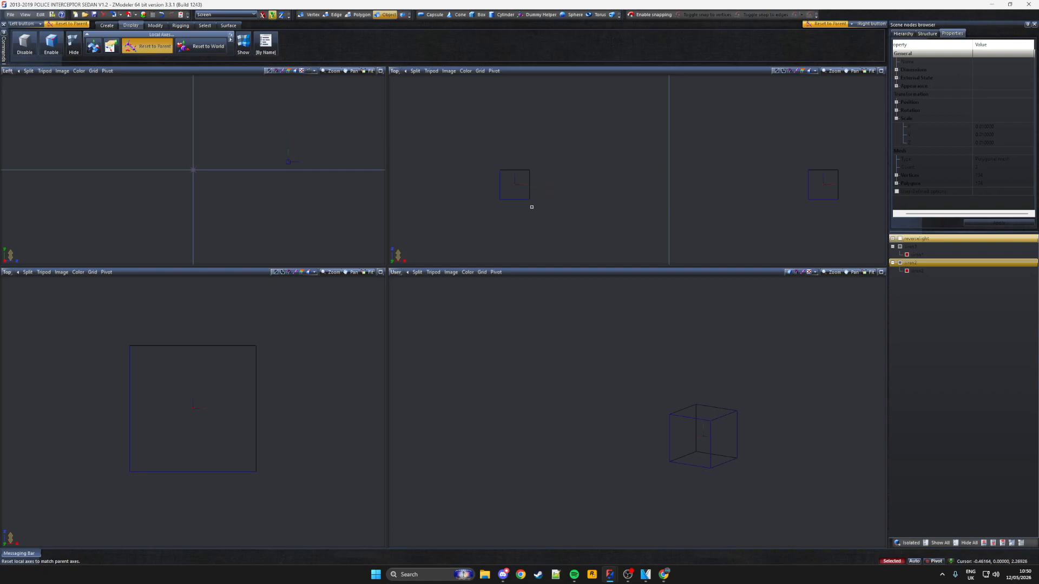
{"action": "scroll", "coordinate": [518, 192], "scroll_direction": "up", "scroll_amount": 6}
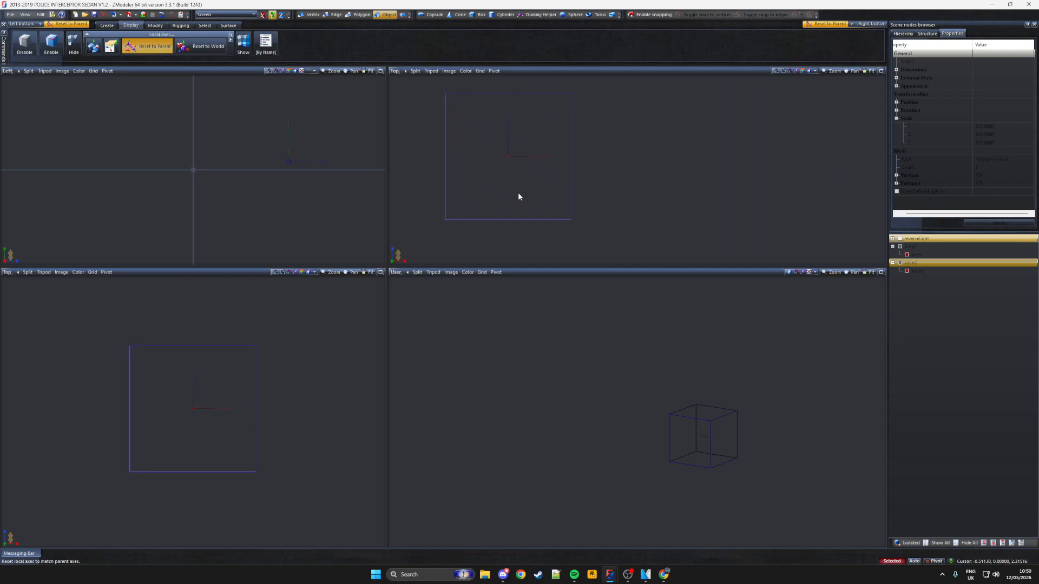
{"action": "scroll", "coordinate": [536, 190], "scroll_direction": "down", "scroll_amount": 6}
Enable the X axis and rotate the marked siren mesh, geometry and axes together, with a numeric angle in the Top view
{"action": "left_click", "coordinate": [904, 248]}
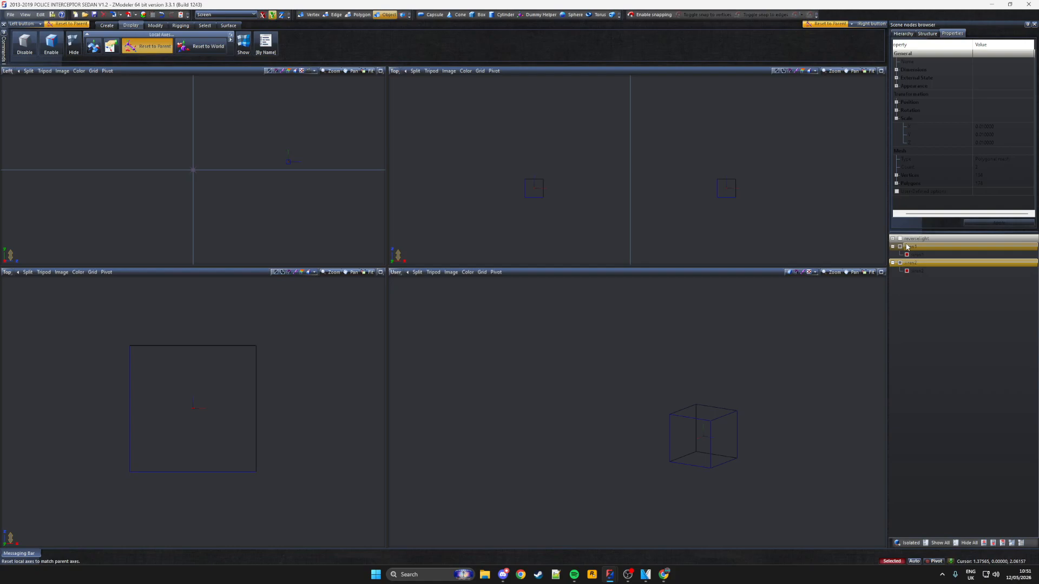
{"action": "left_click", "coordinate": [907, 247], "text": "ctrl"}
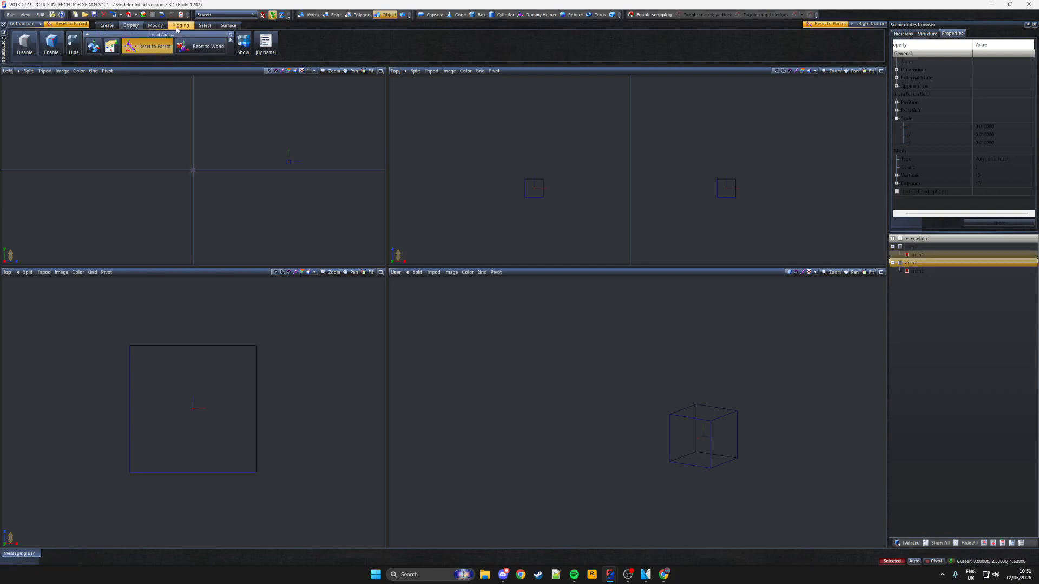
{"action": "left_click", "coordinate": [155, 26]}
{"action": "left_click", "coordinate": [264, 15]}
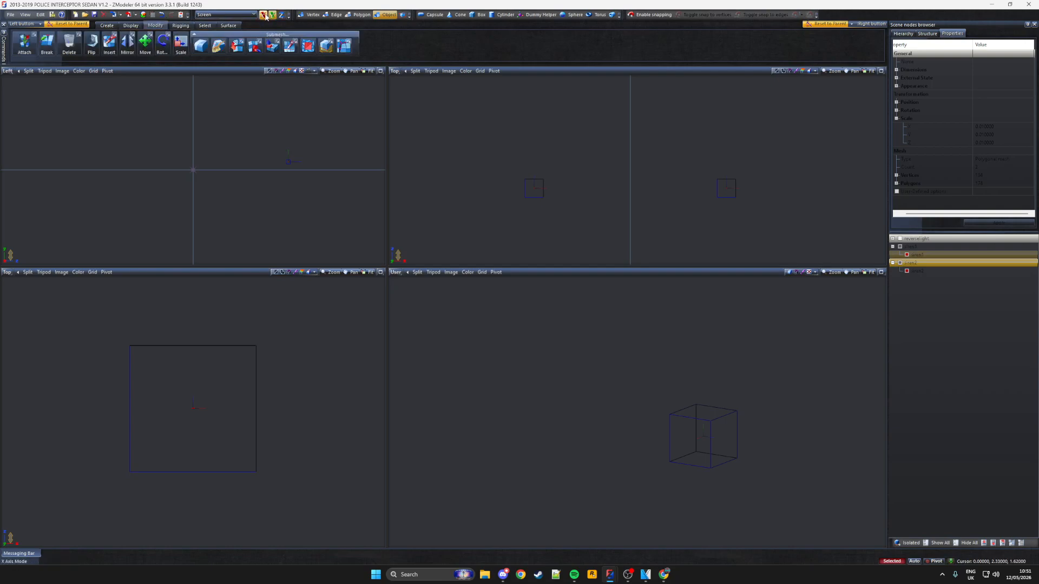
{"action": "left_click", "coordinate": [162, 43]}
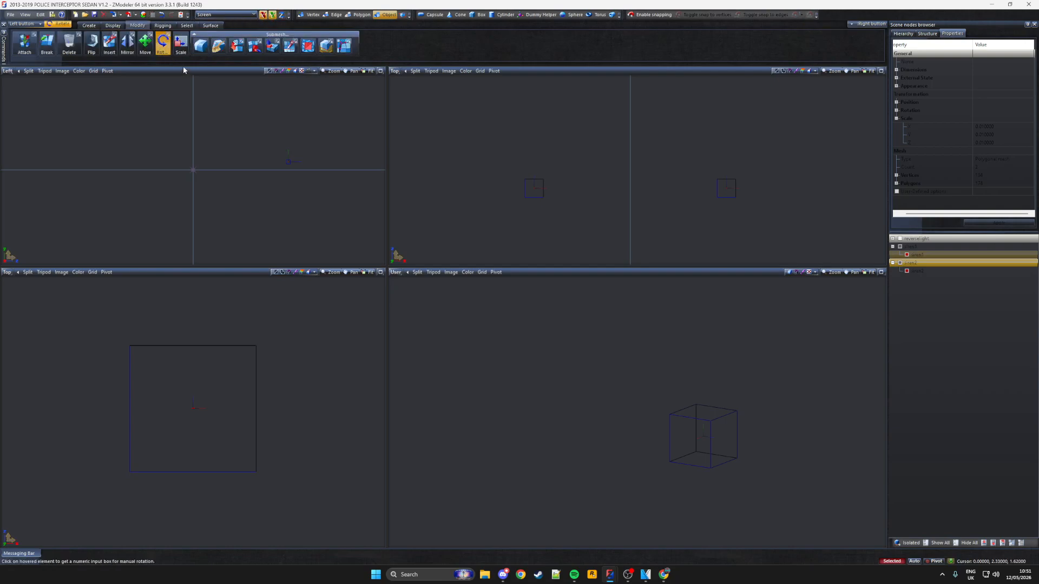
{"action": "left_click", "coordinate": [168, 35]}
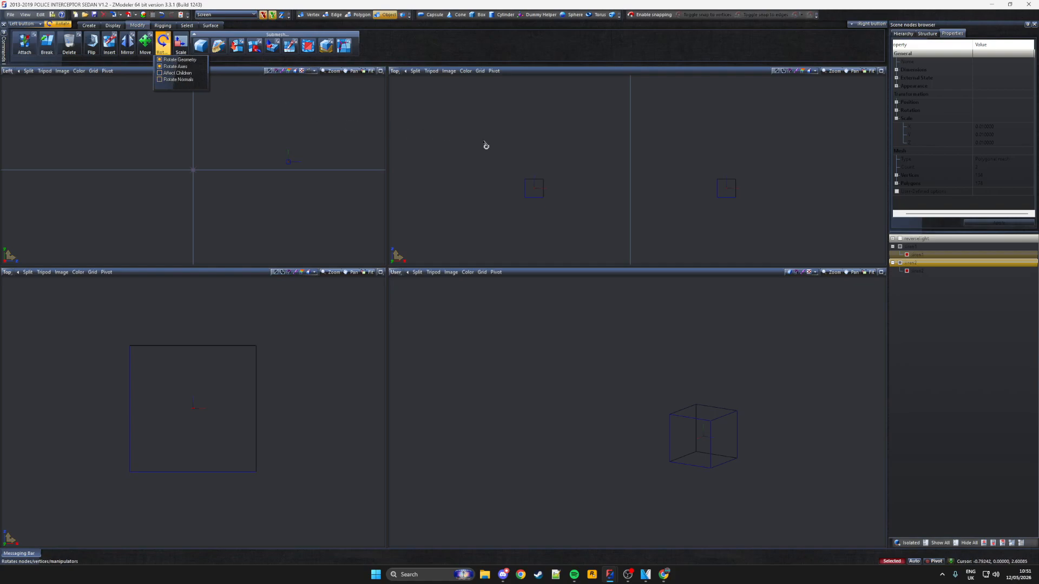
{"action": "key", "text": "Tab"}
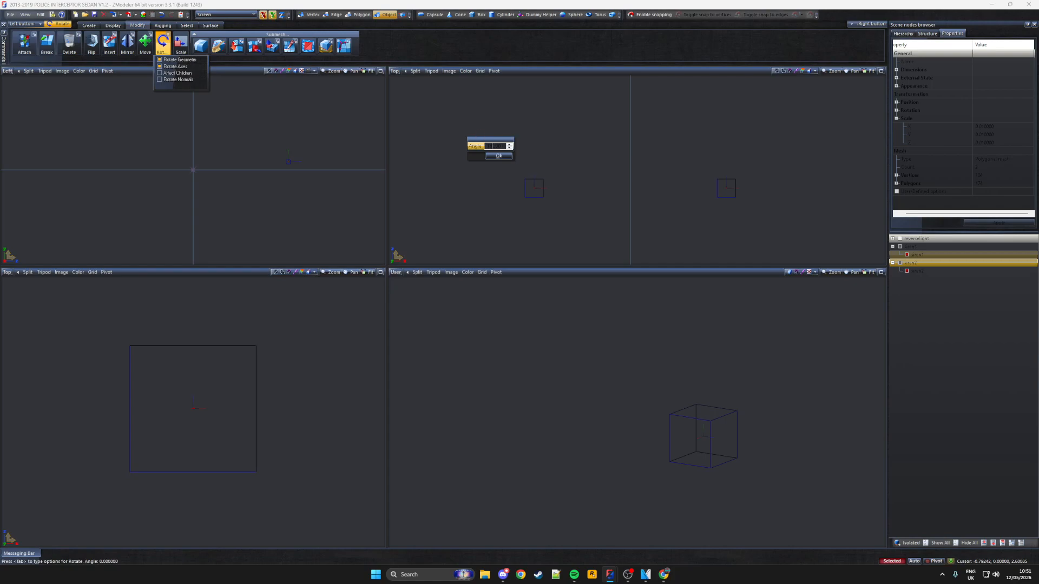
{"action": "key", "text": "Return"}
{"action": "left_click", "coordinate": [498, 156]}
{"action": "scroll", "coordinate": [551, 155], "scroll_direction": "down", "scroll_amount": 5}
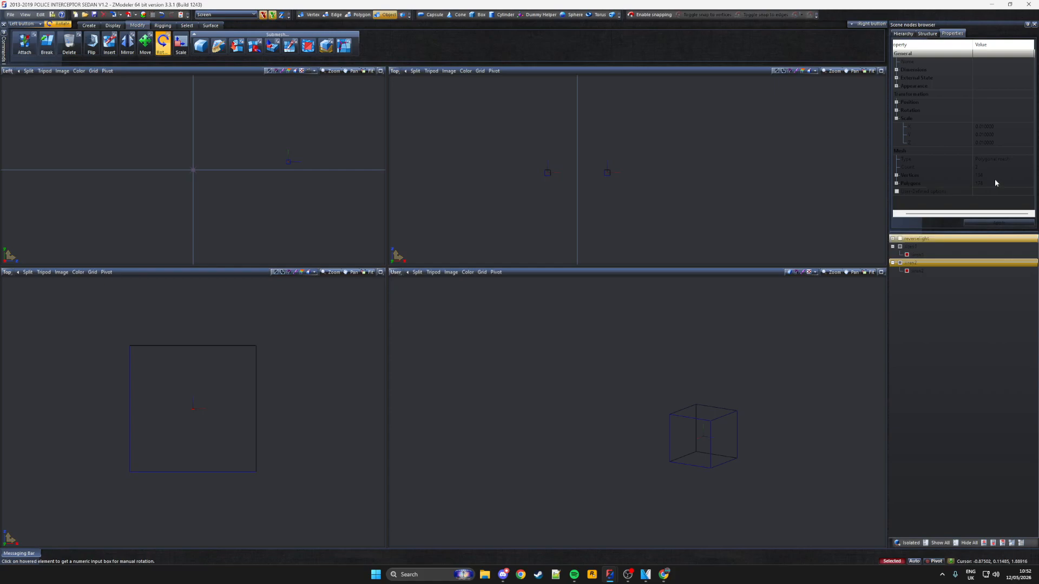
Convert the siren1 dummy to a compound and assign its child mesh to the compound's L0 level of detail
{"action": "left_click", "coordinate": [927, 34]}
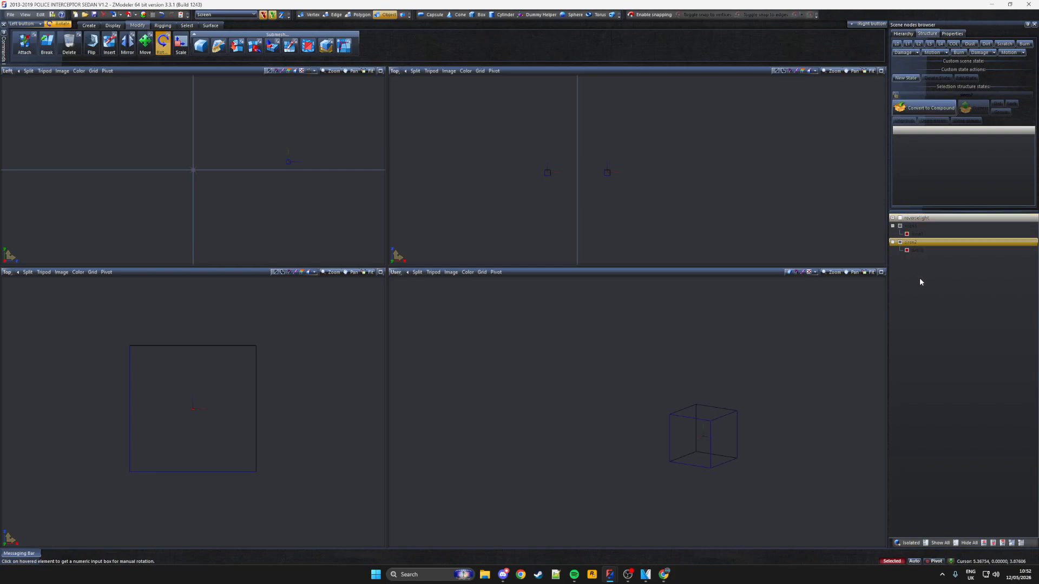
{"action": "left_click", "coordinate": [936, 226]}
{"action": "left_click", "coordinate": [927, 108]}
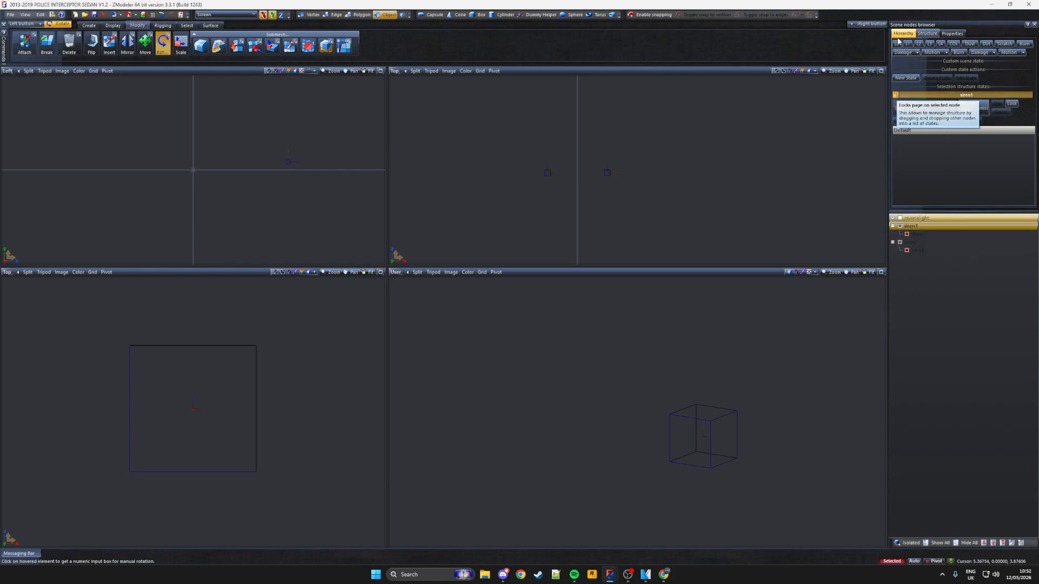
{"action": "left_click", "coordinate": [919, 234]}
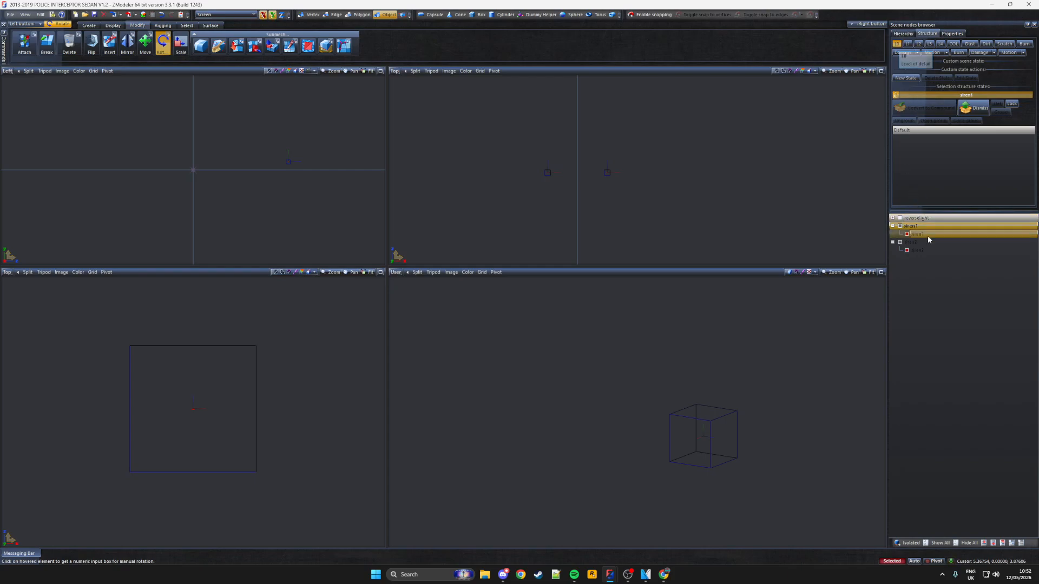
{"action": "left_click_drag", "start_coordinate": [927, 235], "coordinate": [936, 153]}
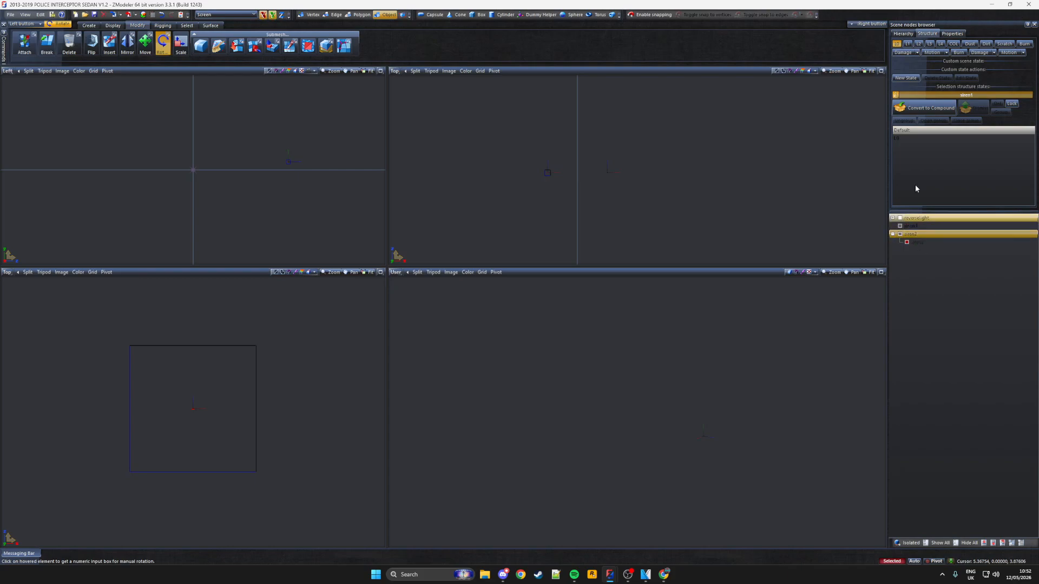
{"action": "left_click", "coordinate": [896, 45]}
{"action": "left_click", "coordinate": [895, 94]}
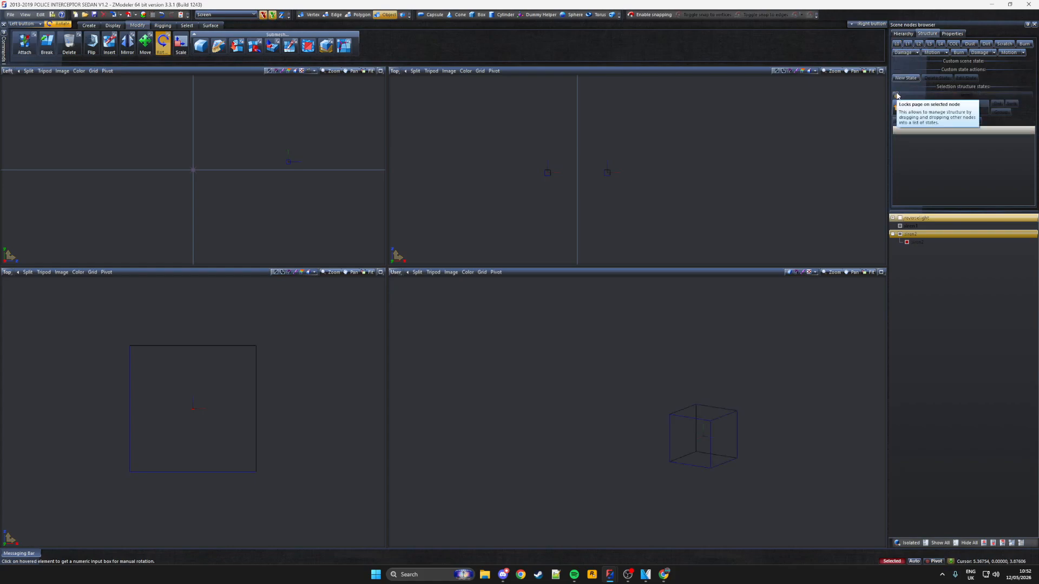
Convert the siren2 dummy to a compound and assign its child mesh to the compound's L0 level of detail
{"action": "left_click", "coordinate": [916, 234]}
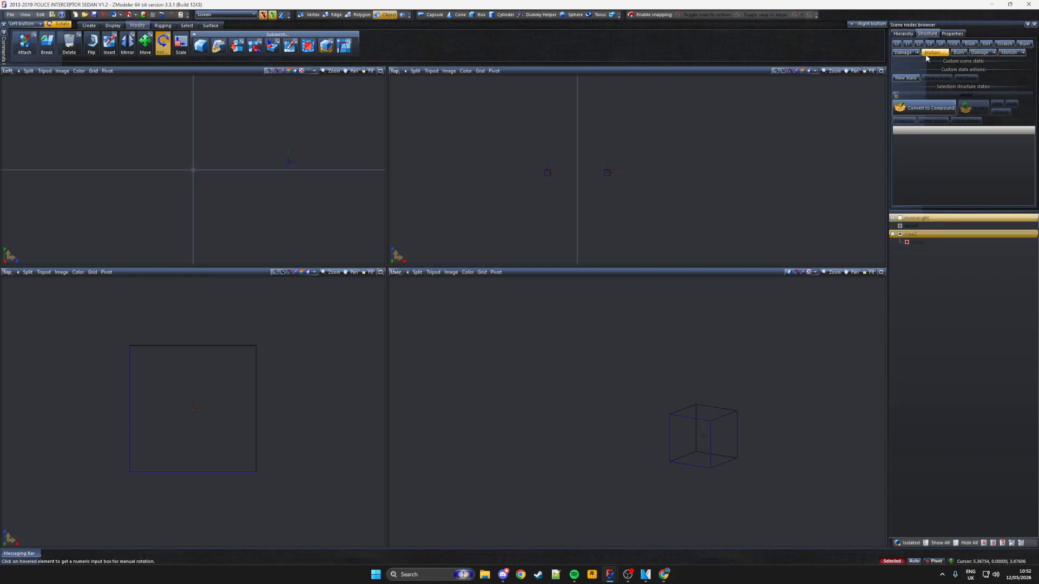
{"action": "left_click", "coordinate": [897, 104]}
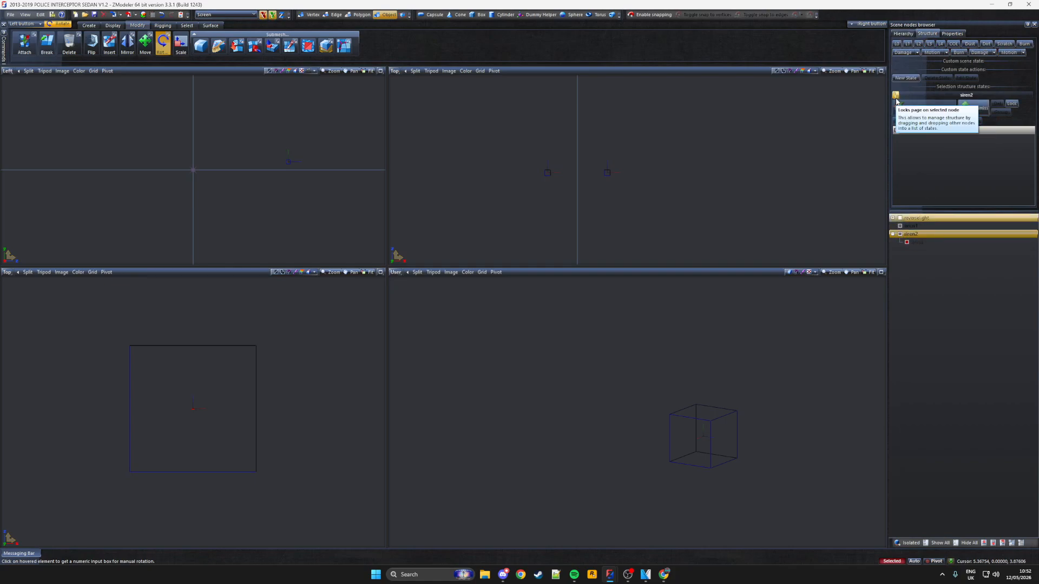
{"action": "left_click", "coordinate": [897, 96]}
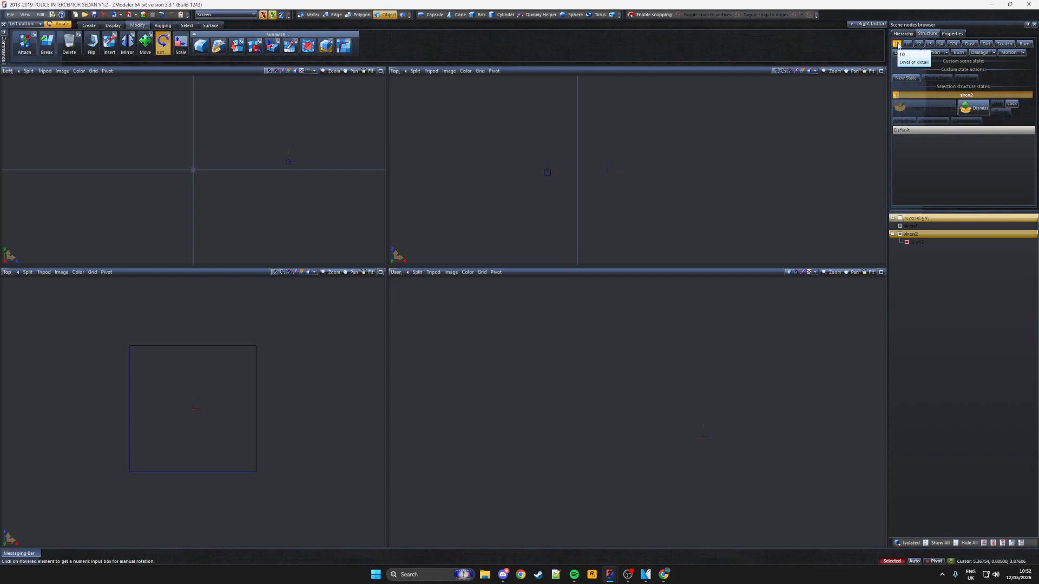
{"action": "left_click", "coordinate": [920, 242]}
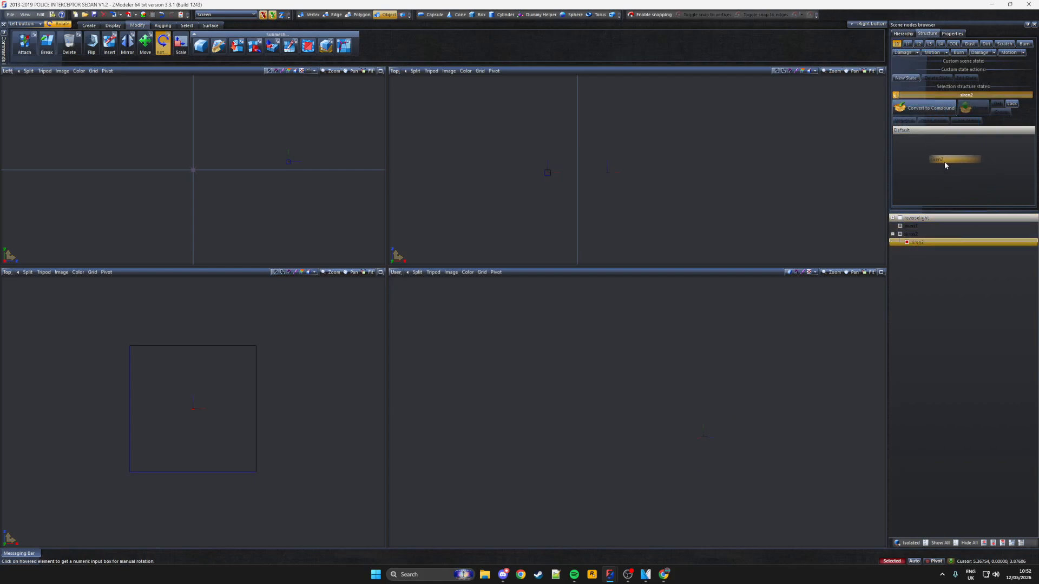
{"action": "left_click_drag", "start_coordinate": [952, 241], "coordinate": [951, 170]}
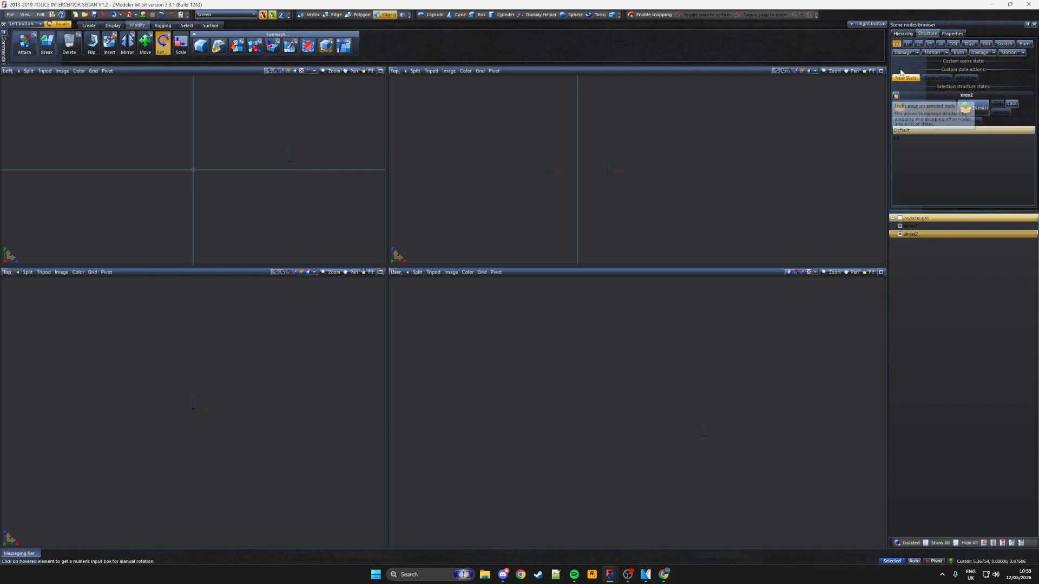
{"action": "left_click", "coordinate": [896, 43]}
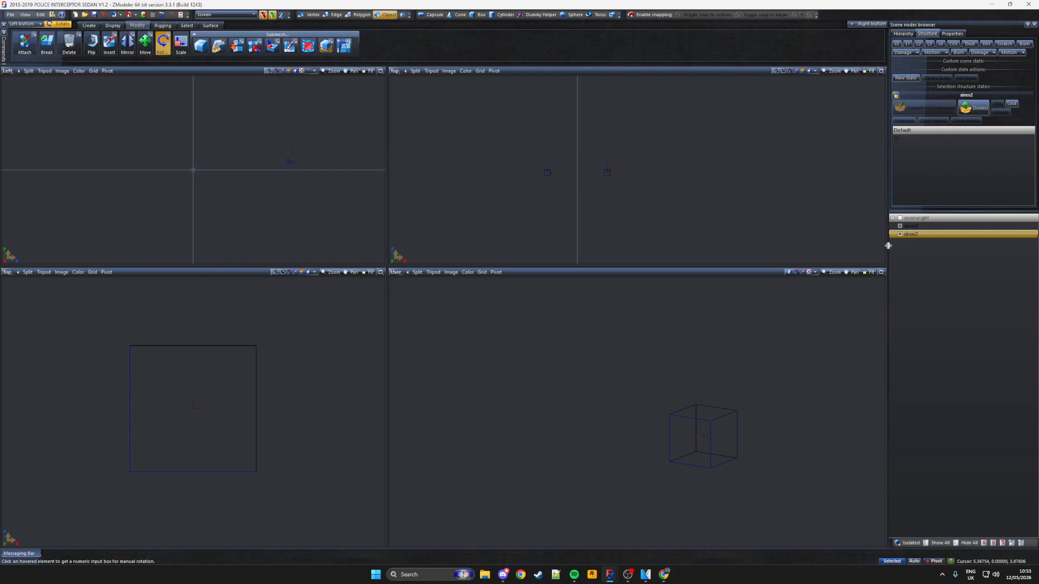
Move the siren1 and siren2 compounds under the same chassis part that holds the car's reversing lights
{"action": "left_click", "coordinate": [914, 218]}
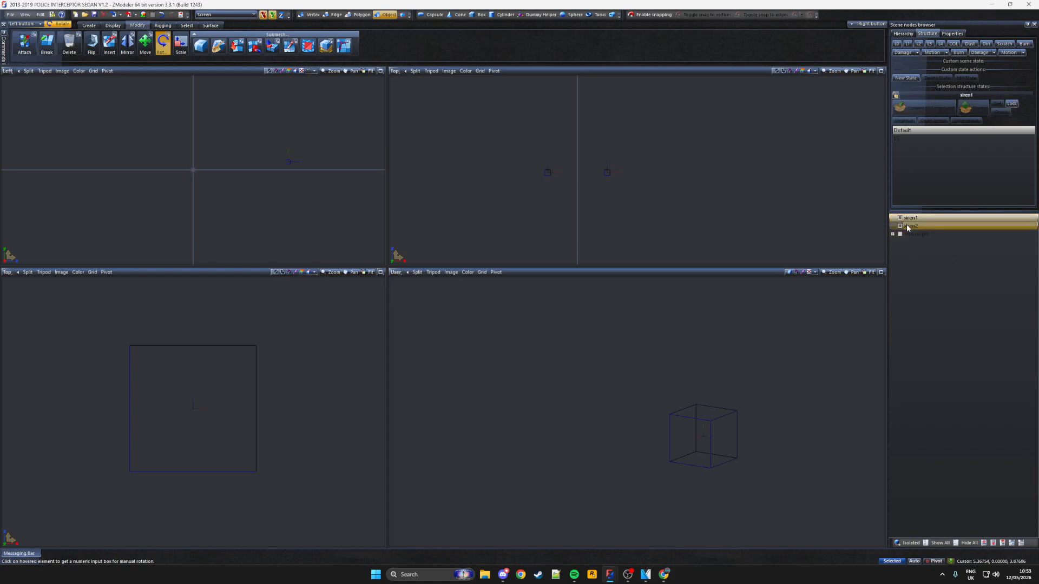
{"action": "left_click", "coordinate": [913, 220]}
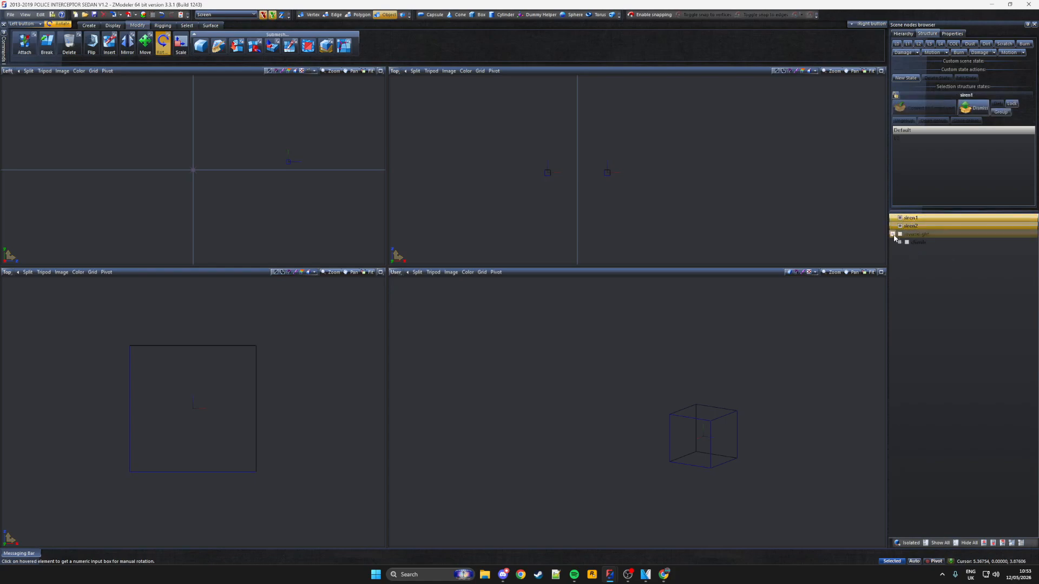
{"action": "left_click", "coordinate": [899, 242]}
{"action": "left_click_drag", "start_coordinate": [917, 222], "coordinate": [920, 260]}
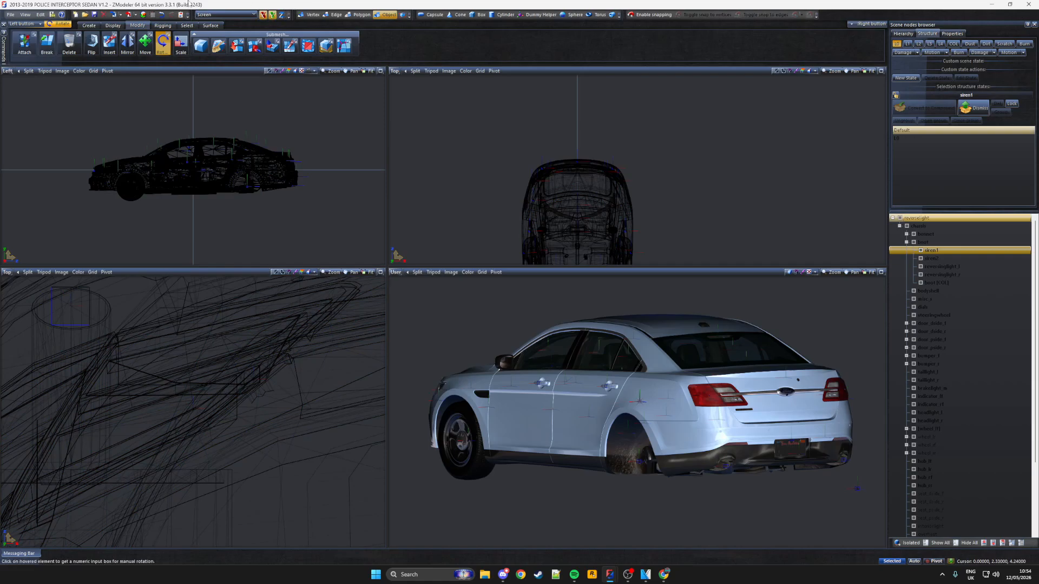
{"action": "left_click", "coordinate": [142, 14]}
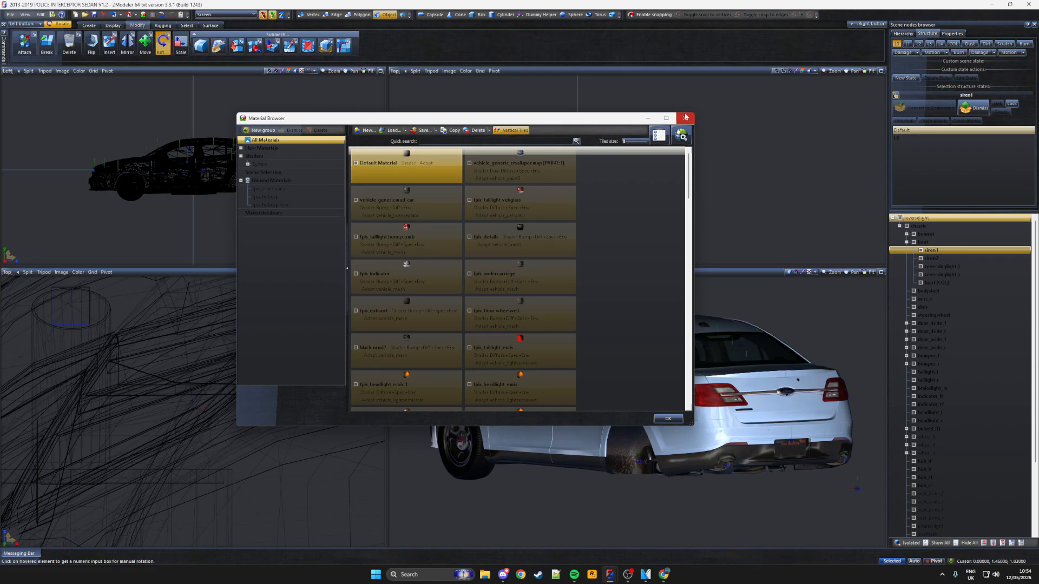
{"action": "left_click", "coordinate": [685, 117]}
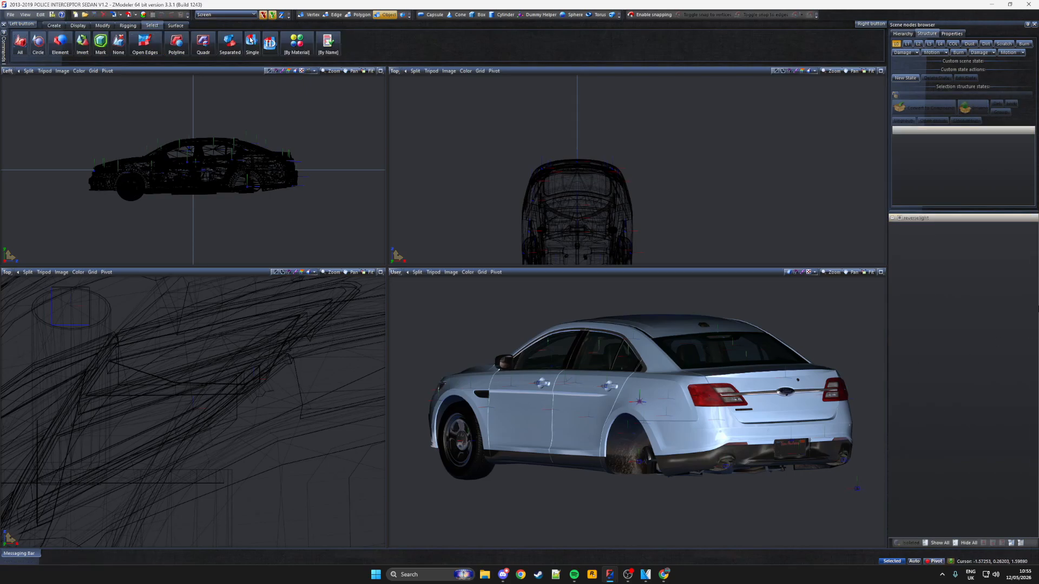
Export the root node as reverselight in GTA Rage format to the Reverse Light Tutorial folder, replacing the existing file
{"action": "left_click", "coordinate": [944, 219]}
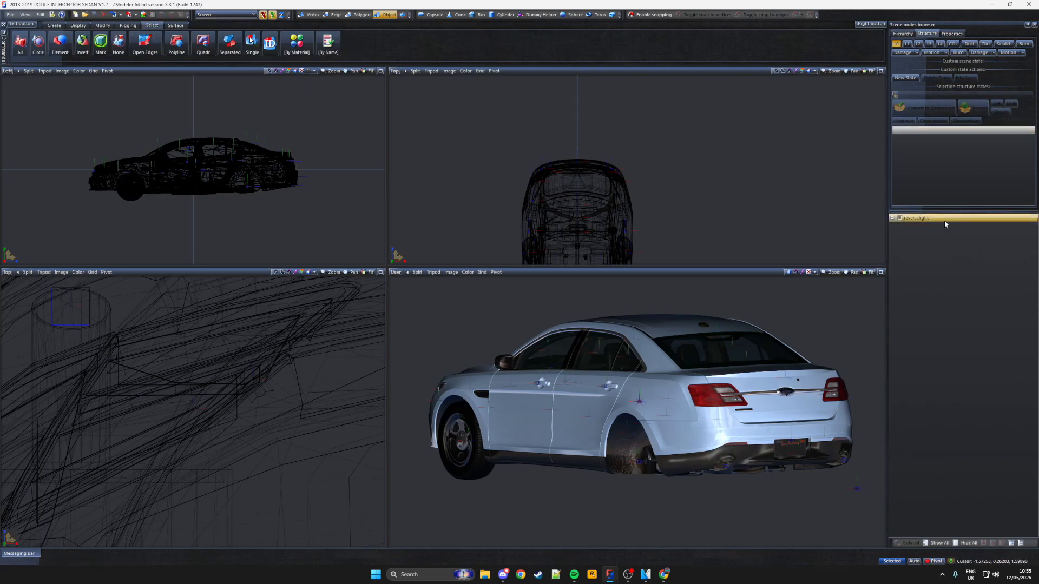
{"action": "left_click", "coordinate": [943, 219]}
{"action": "key", "text": "Return"}
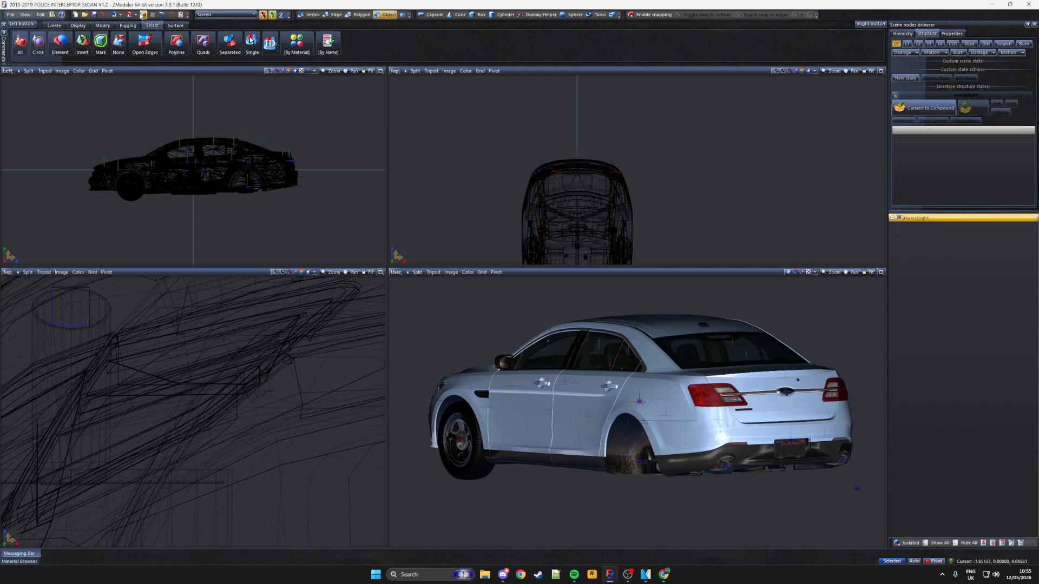
{"action": "left_click", "coordinate": [131, 16]}
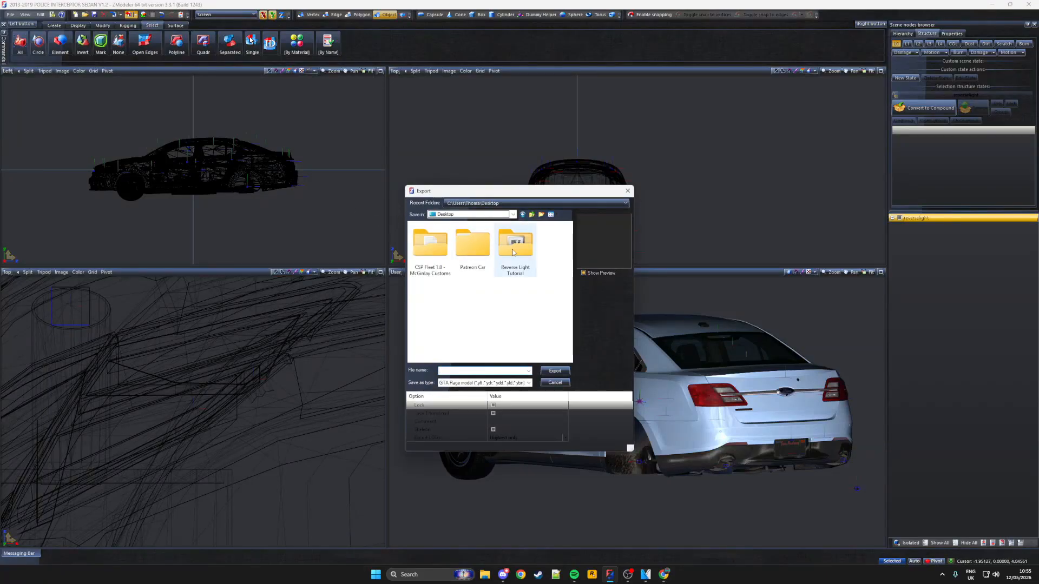
{"action": "left_click", "coordinate": [477, 371]}
{"action": "type", "text": "reverselight"}
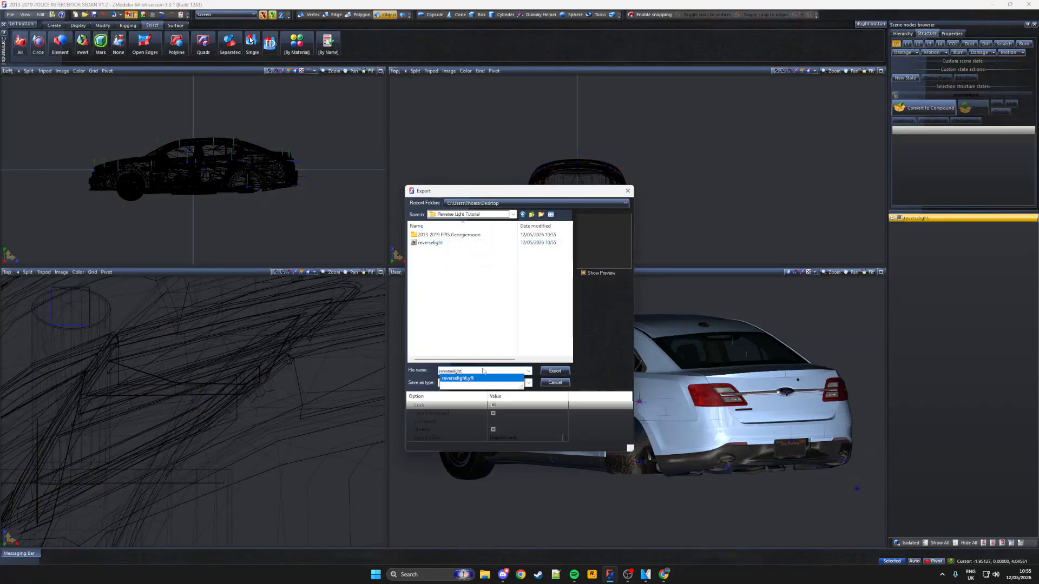
{"action": "left_click", "coordinate": [511, 413]}
{"action": "left_click", "coordinate": [553, 371]}
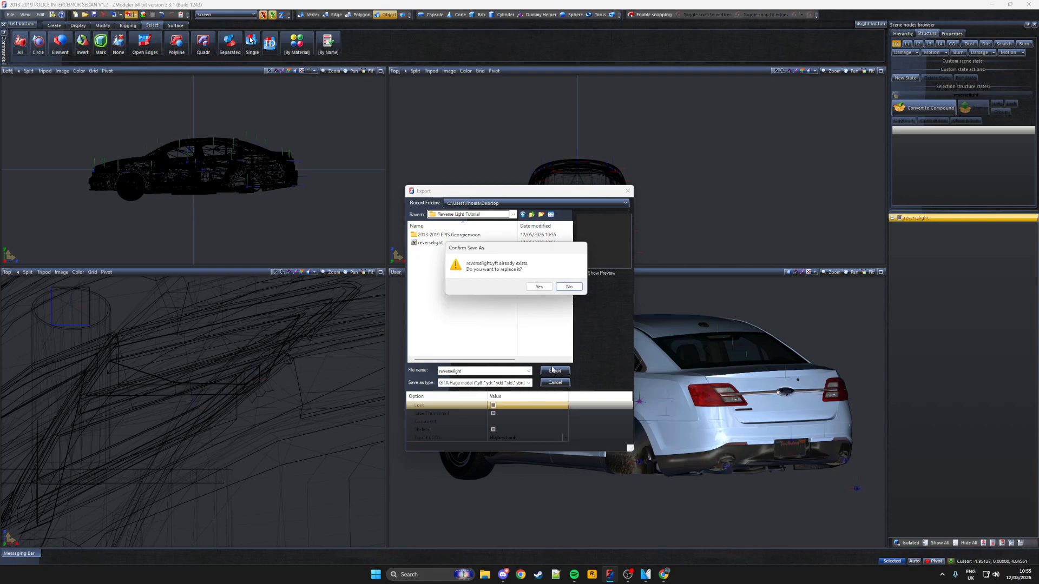
{"action": "left_click_drag", "start_coordinate": [488, 251], "coordinate": [466, 257]}
{"action": "left_click", "coordinate": [519, 294]}
{"action": "left_click", "coordinate": [539, 288]}
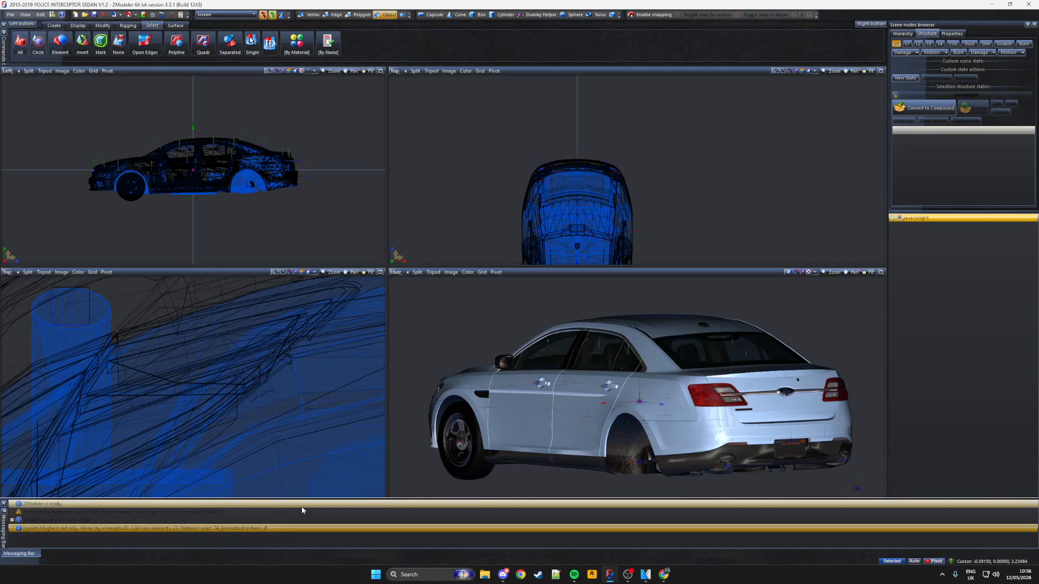
Rename the root node to reverselight_hi and copy the new name
{"action": "left_click", "coordinate": [950, 266]}
{"action": "double_click", "coordinate": [966, 217]}
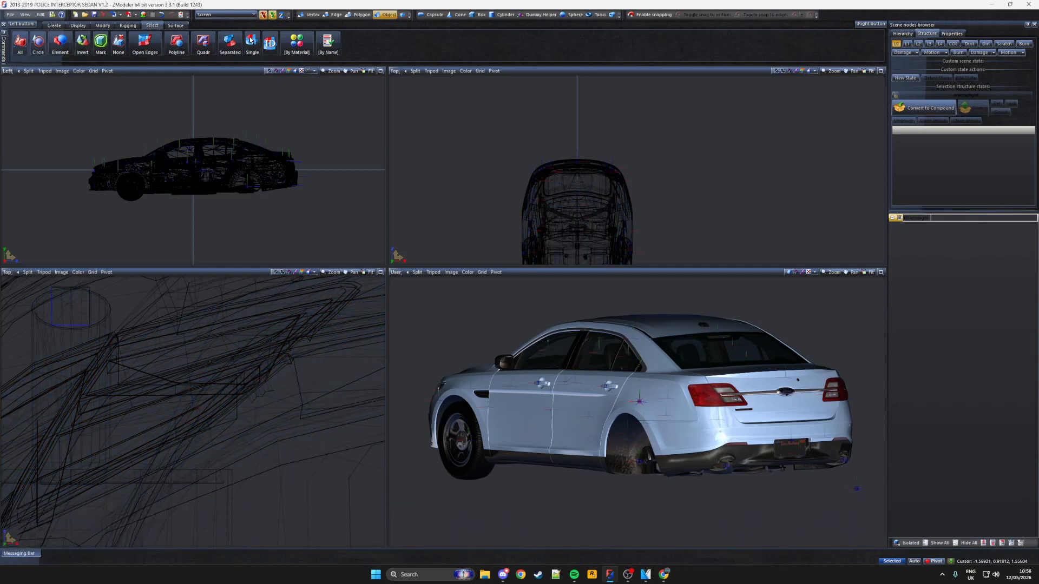
{"action": "key", "text": "Return"}
{"action": "double_click", "coordinate": [966, 218]}
{"action": "key", "text": "ctrl+c"}
Export the model as reverselight_hi to the Reverse Light Tutorial folder and save the scene
{"action": "left_click", "coordinate": [131, 14]}
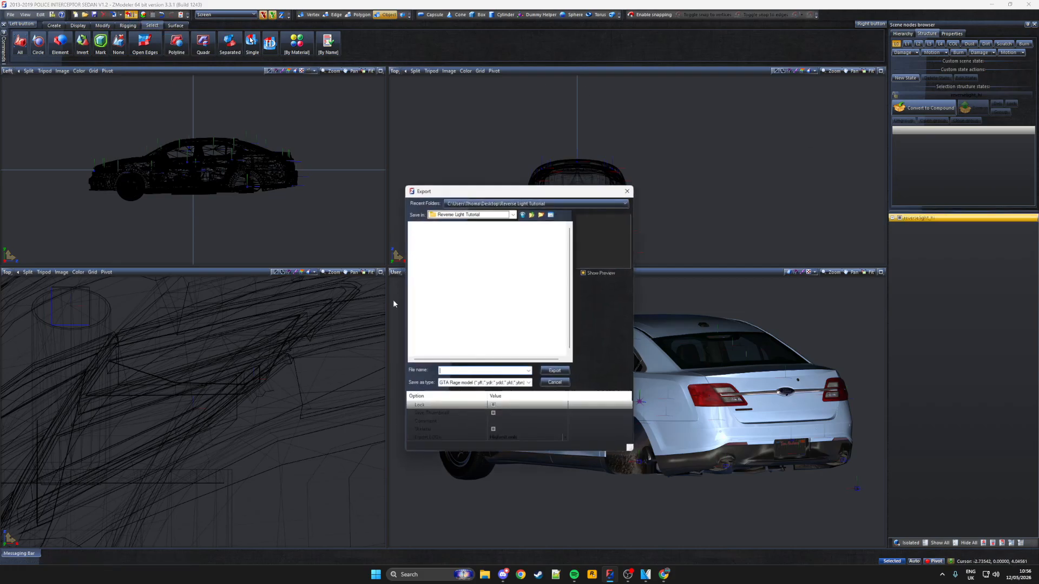
{"action": "key", "text": "ctrl+v"}
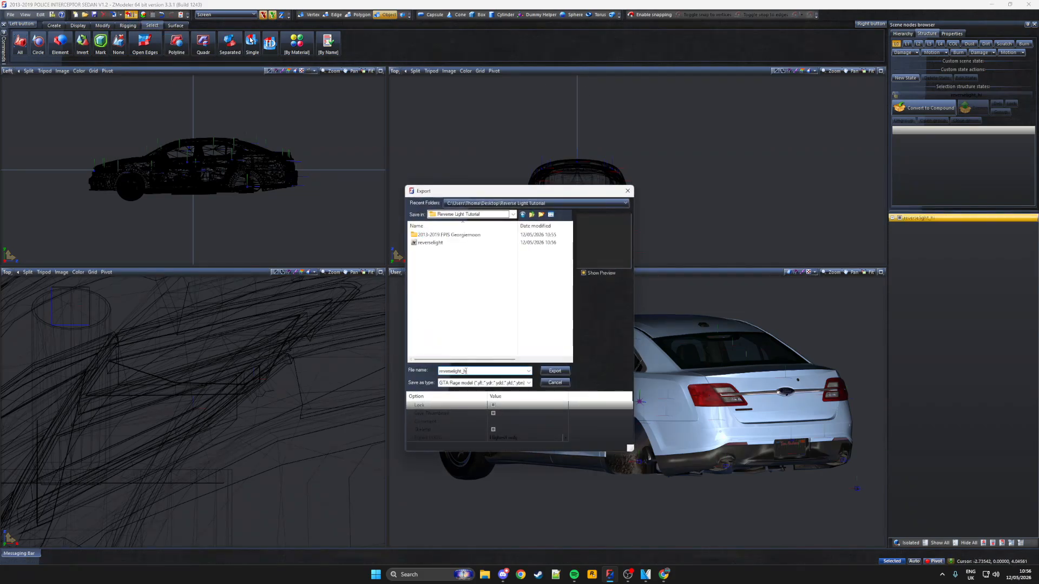
{"action": "key", "text": "Return"}
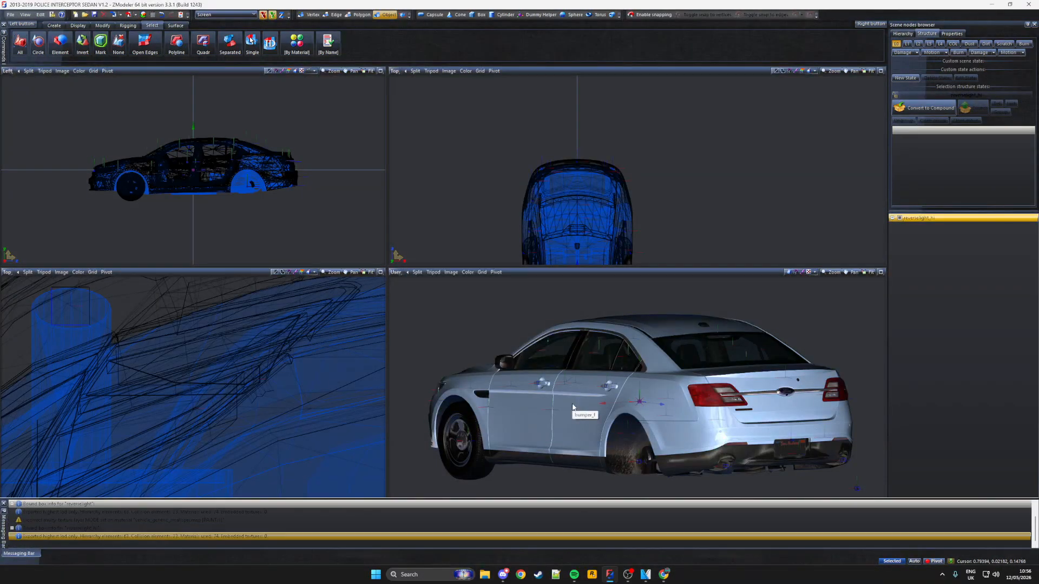
{"action": "left_click", "coordinate": [94, 14]}
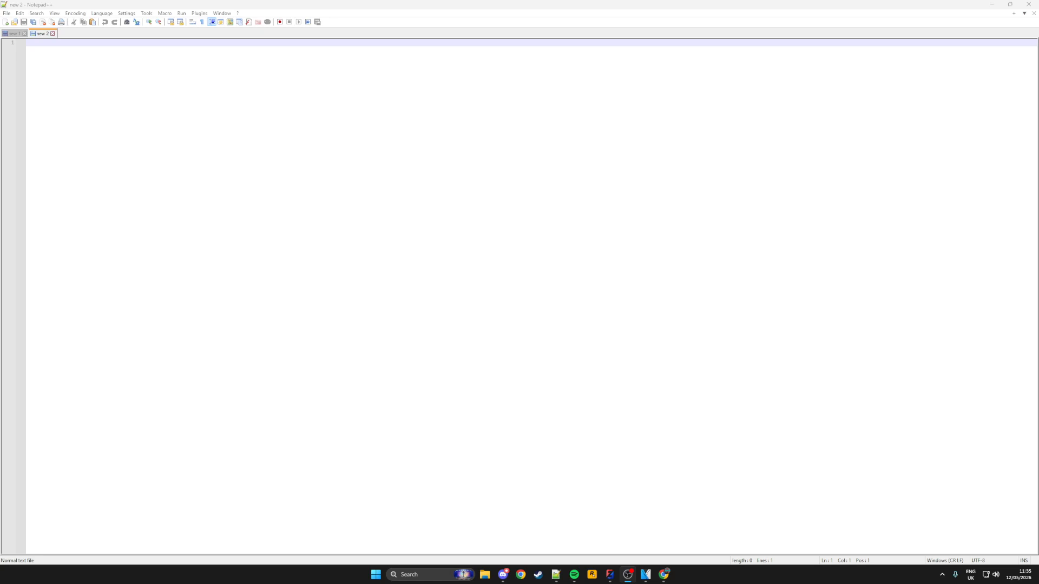
List siren1 and siren2 on separate lines of the blank Notepad++ document, each followed by a dash
{"action": "left_click", "coordinate": [48, 44]}
{"action": "type", "text": "siren1"}
{"action": "key", "text": "Return"}
{"action": "type", "text": "siren2"}
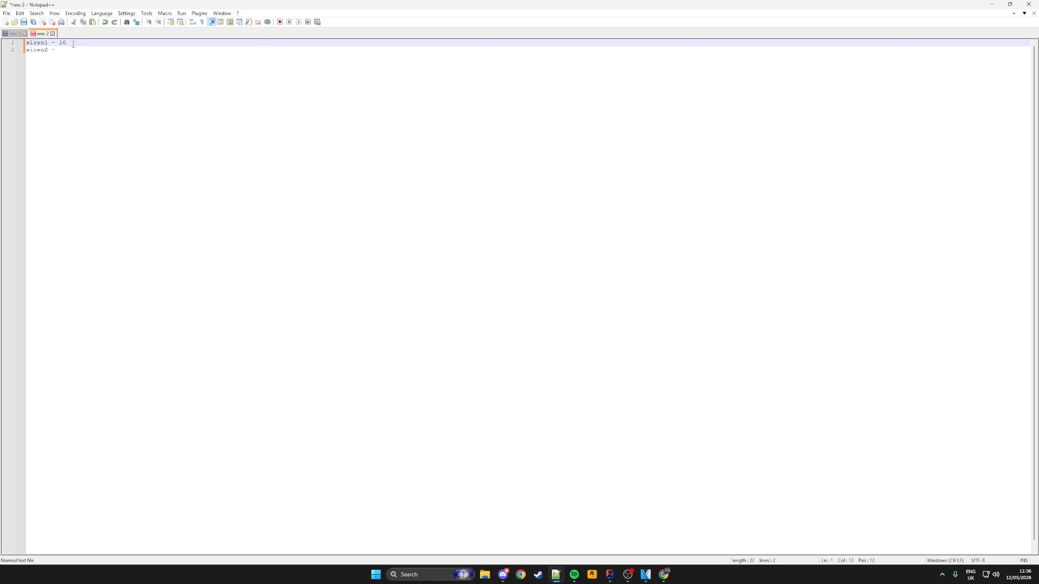
Give siren1 a 32-digit alternating flash sequence starting with 1 by duplicating the pattern 10101010
{"action": "type", "text": "010"}
{"action": "left_click", "coordinate": [76, 42]}
{"action": "type", "text": "1010"}
{"action": "key", "text": "ctrl+shift+Left"}
{"action": "key", "text": "ctrl+c"}
{"action": "key", "text": "End"}
{"action": "key", "text": "ctrl+v"}
{"action": "key", "text": "ctrl+v"}
{"action": "key", "text": "ctrl+v"}
{"action": "key", "text": "ctrl+shift+Left"}
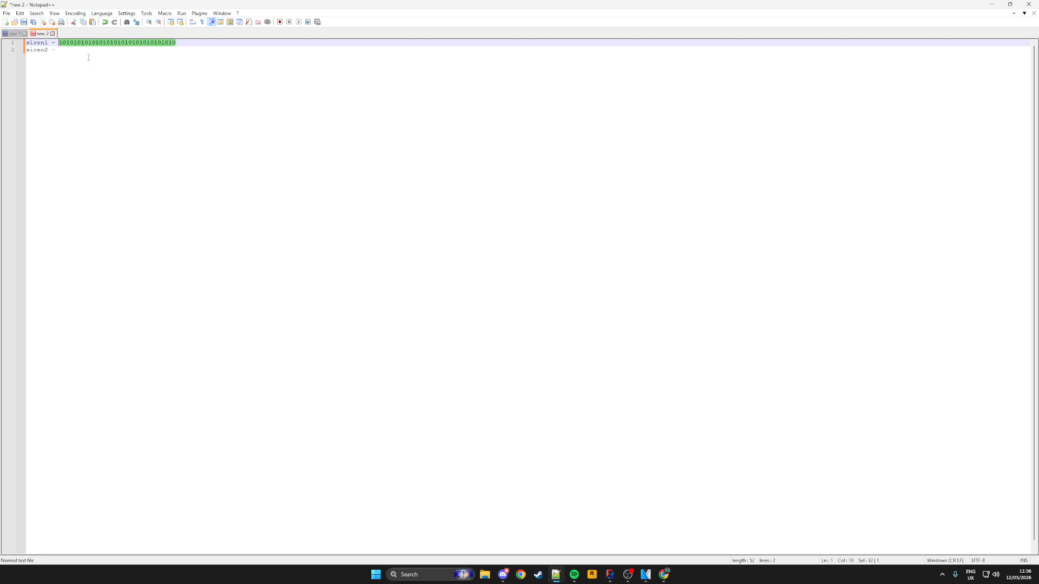
{"action": "left_click", "coordinate": [41, 43]}
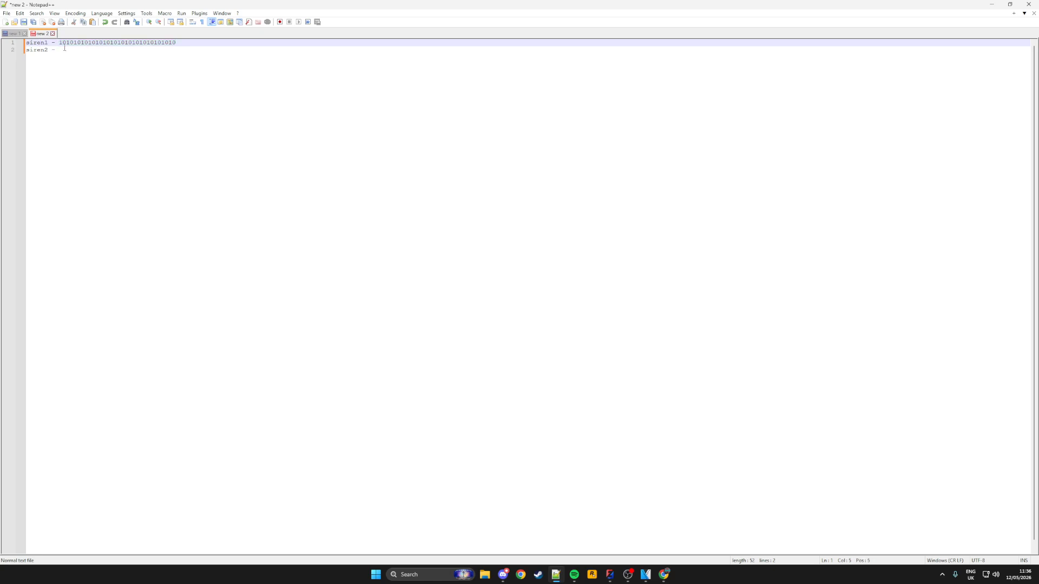
{"action": "left_click", "coordinate": [96, 54]}
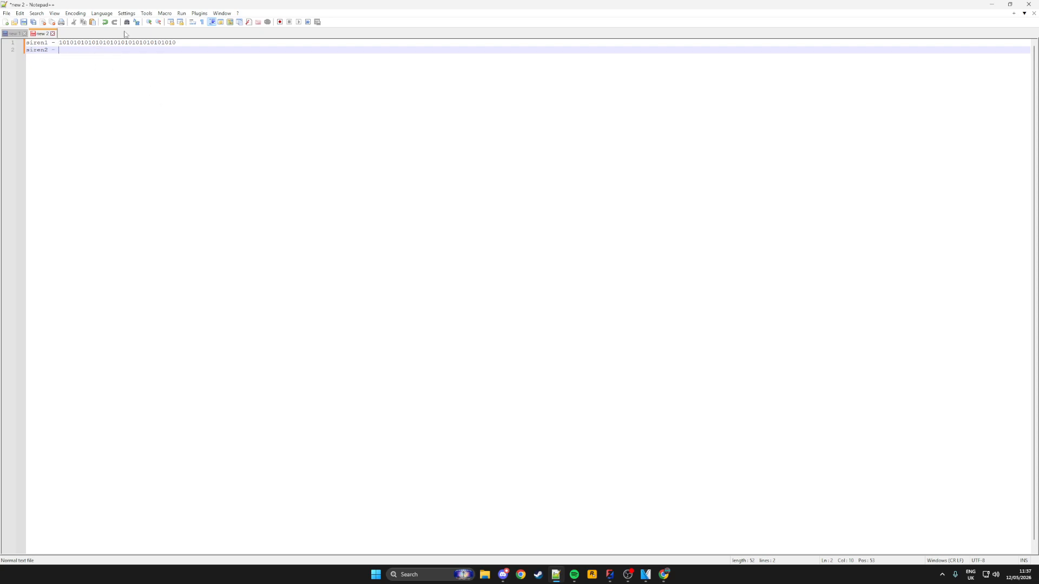
{"action": "left_click_drag", "start_coordinate": [59, 43], "coordinate": [177, 44]}
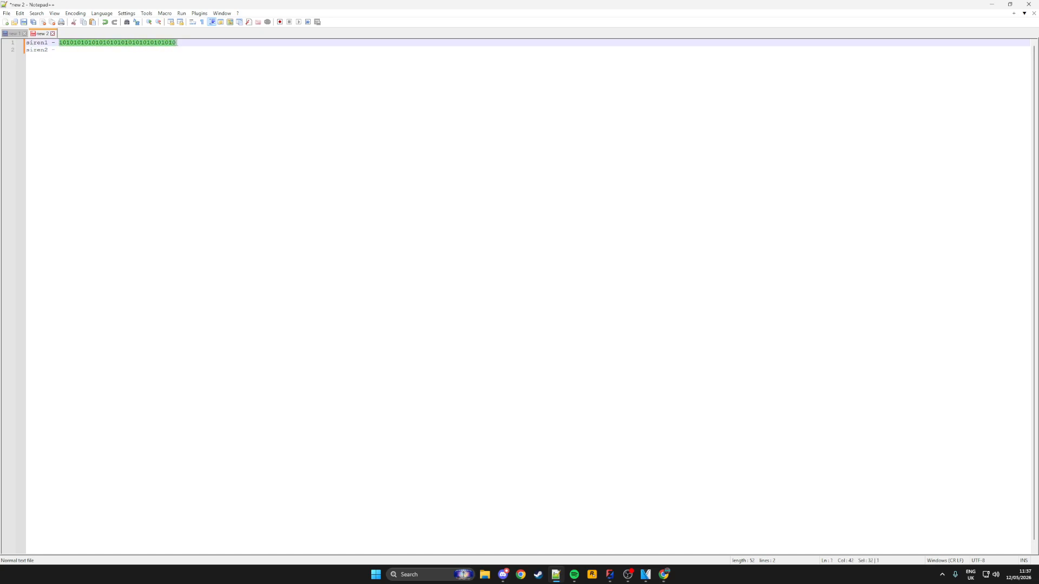
{"action": "left_click", "coordinate": [173, 44]}
Give siren2 the opposite 32-digit alternating flash sequence starting with 0 by duplicating the pattern 01010101
{"action": "left_click", "coordinate": [137, 53]}
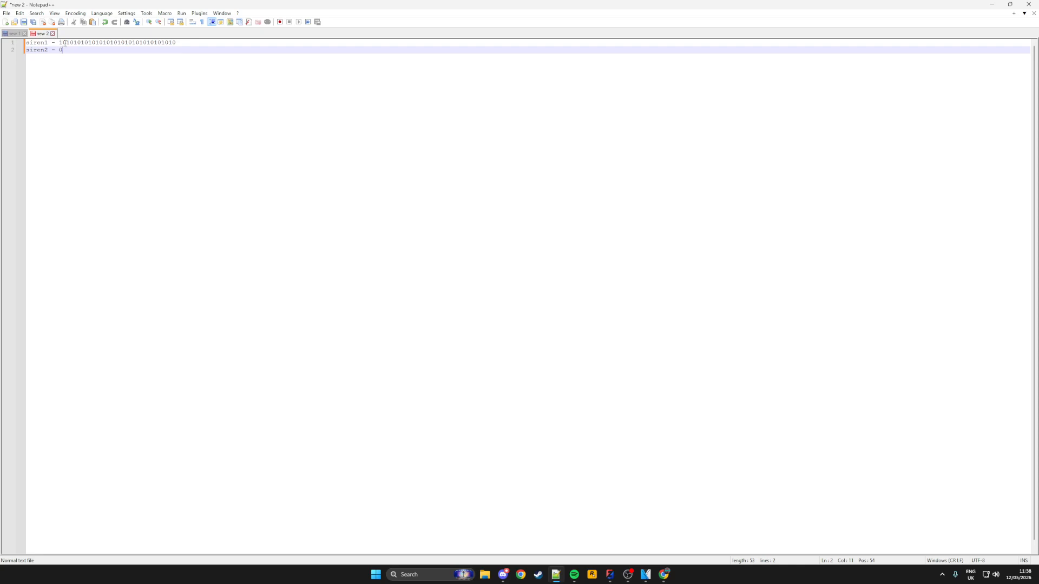
{"action": "type", "text": "1010101"}
{"action": "key", "text": "ctrl+shift+Left"}
{"action": "key", "text": "ctrl+c"}
{"action": "key", "text": "End"}
{"action": "key", "text": "ctrl+v"}
{"action": "key", "text": "ctrl+v"}
{"action": "key", "text": "ctrl+v"}
{"action": "key", "text": "Up"}
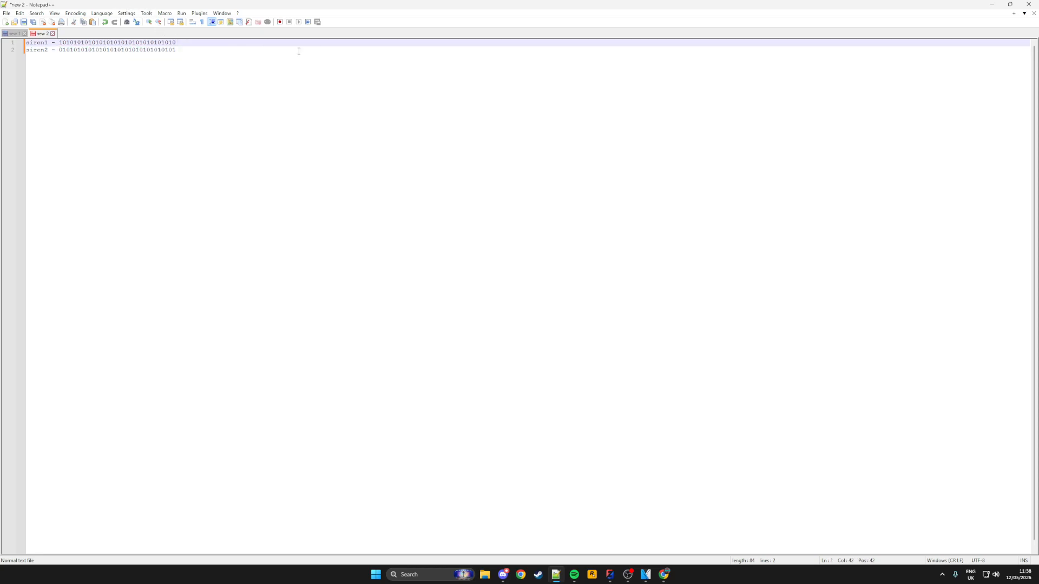
Append the value 180, separated by a dash, to both the siren1 and siren2 lines
{"action": "key", "text": "Down"}
{"action": "key", "text": "Up"}
{"action": "type", "text": "180"}
{"action": "key", "text": "Down"}
{"action": "type", "text": "180"}
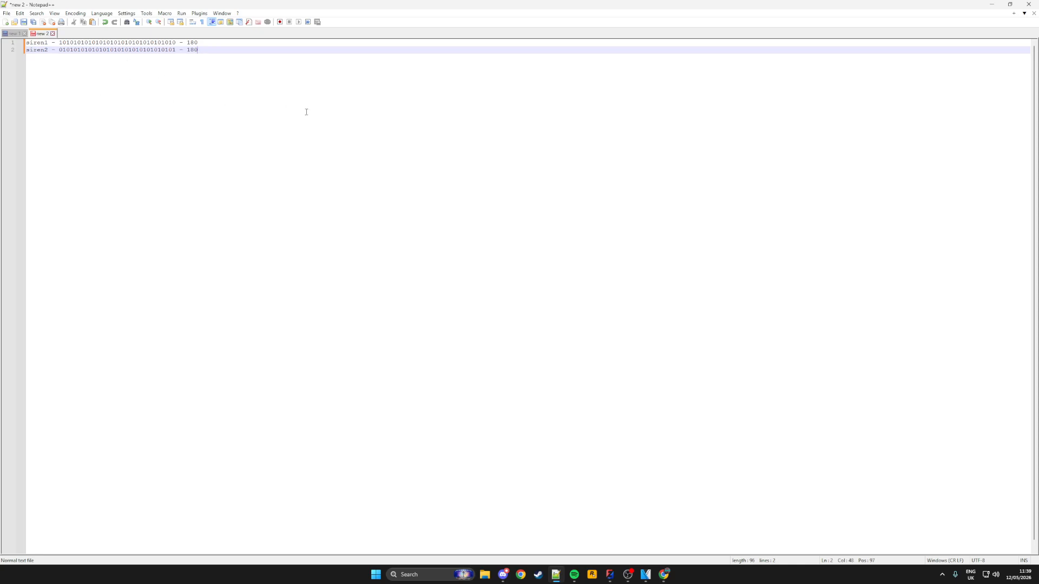
Add the colour WHITE after another dash at the end of both siren lines
{"action": "key", "text": "Up"}
{"action": "type", "text": "- "}
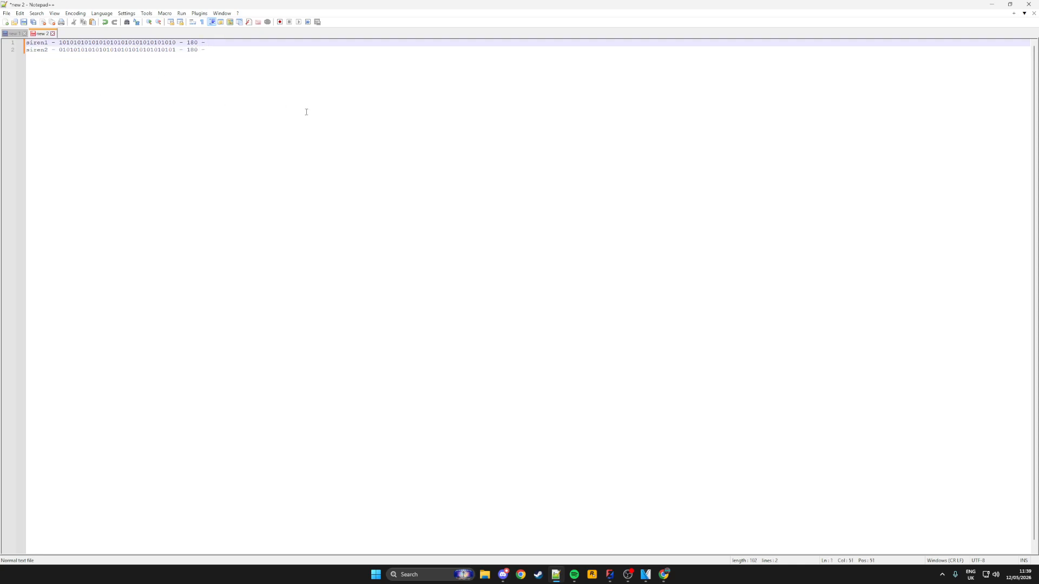
{"action": "type", "text": "WHITE"}
{"action": "key", "text": "Down"}
{"action": "type", "text": "WHITE"}
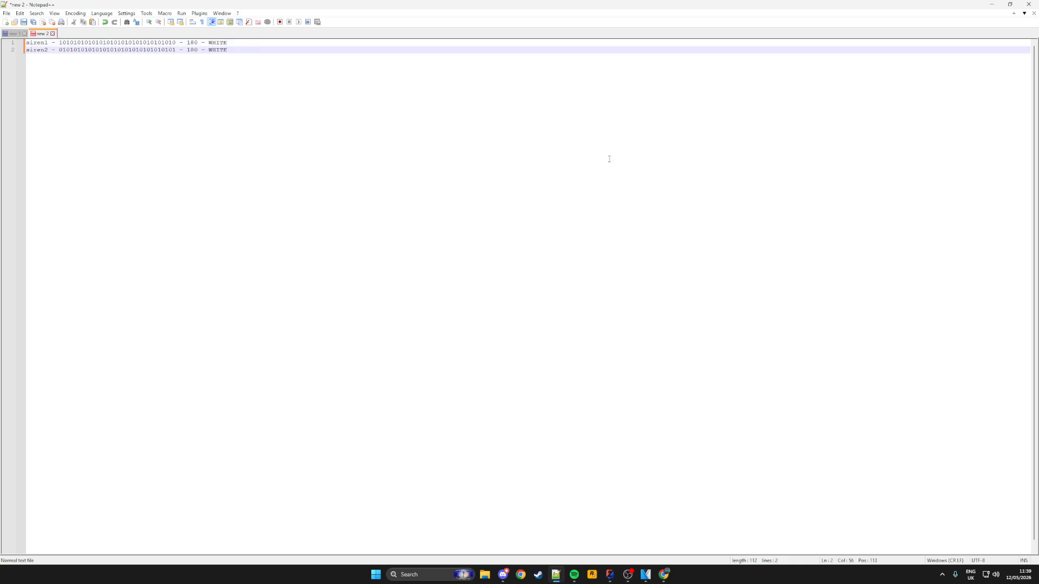
Select the siren1 flash sequence and switch to the RapidTables binary to decimal converter in the browser
{"action": "double_click", "coordinate": [159, 42]}
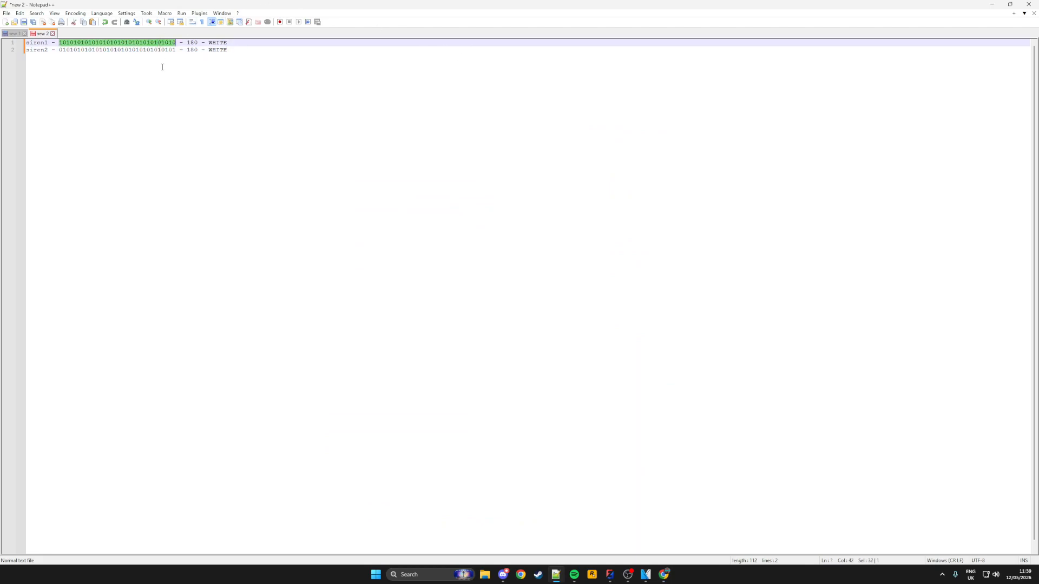
{"action": "key", "text": "ctrl+End"}
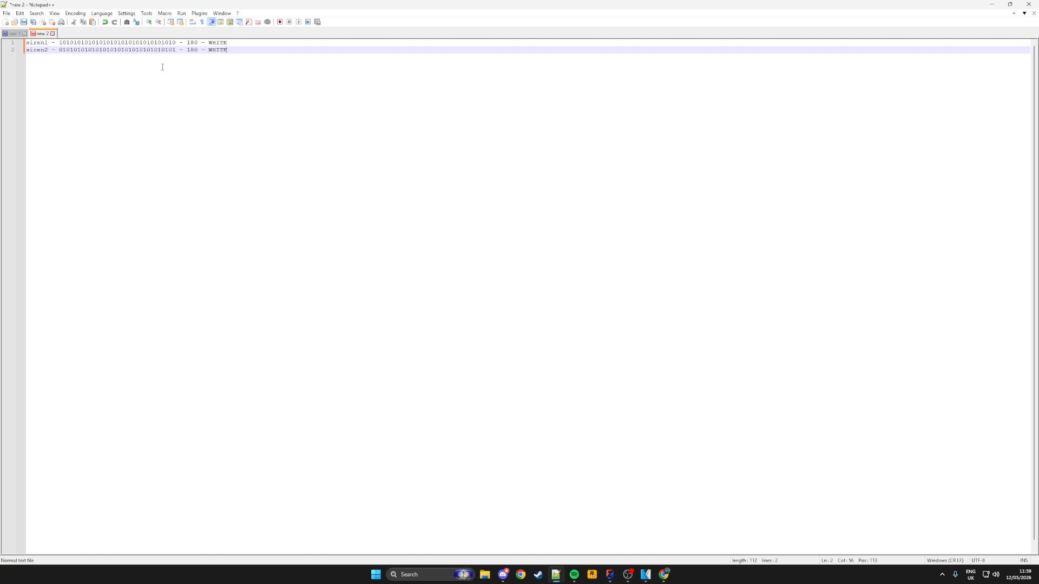
{"action": "key", "text": "alt+Tab"}
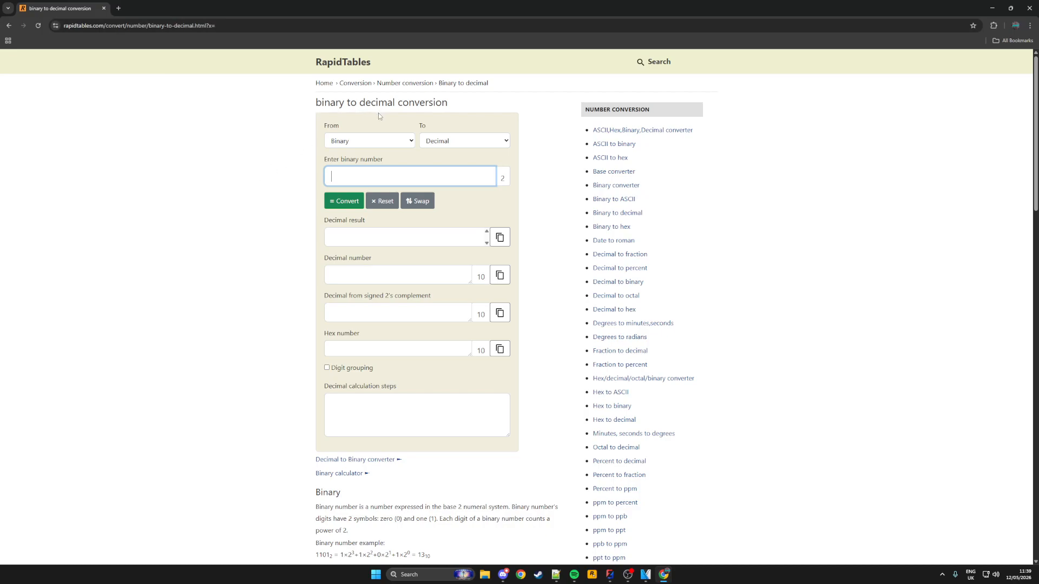
Copy the siren1 flash sequence from the notes into the RapidTables converter and convert it from binary to decimal
{"action": "key", "text": "alt+Tab"}
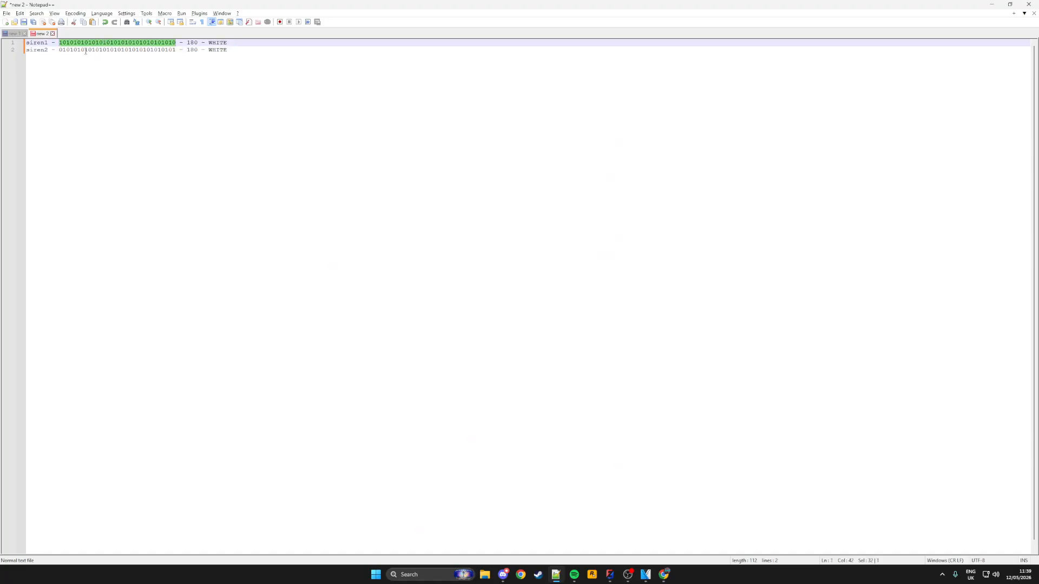
{"action": "key", "text": "ctrl+c"}
{"action": "key", "text": "alt+Tab"}
{"action": "key", "text": "ctrl+v"}
{"action": "left_click", "coordinate": [346, 204]}
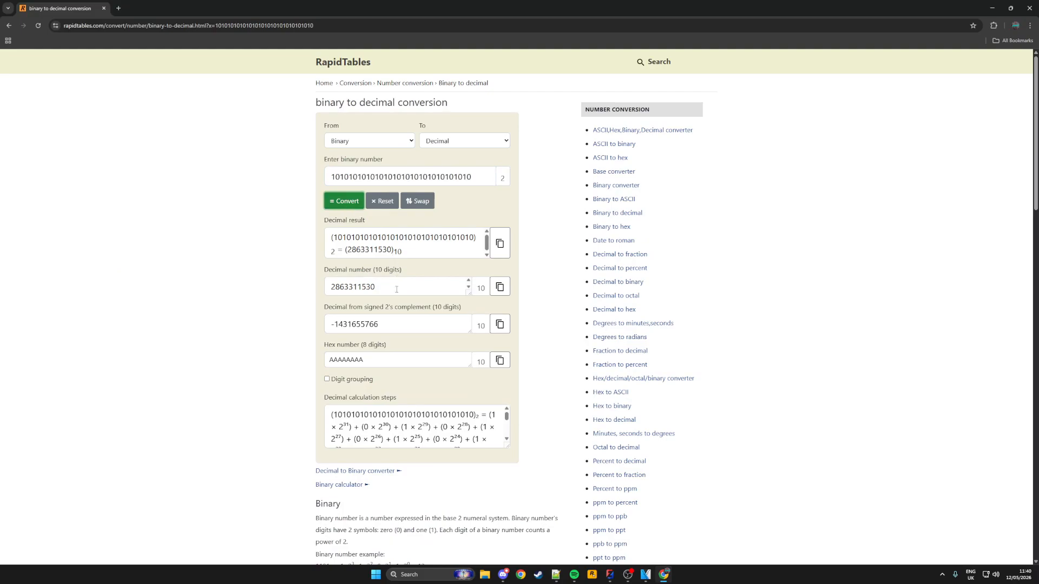
{"action": "double_click", "coordinate": [361, 287]}
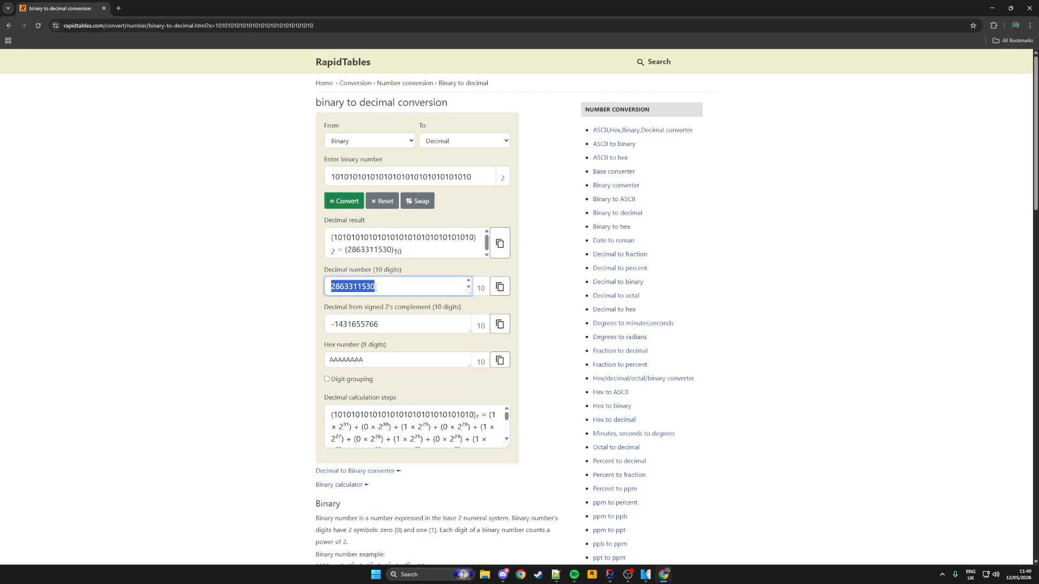
{"action": "key", "text": "alt+Tab"}
{"action": "left_click", "coordinate": [260, 45]}
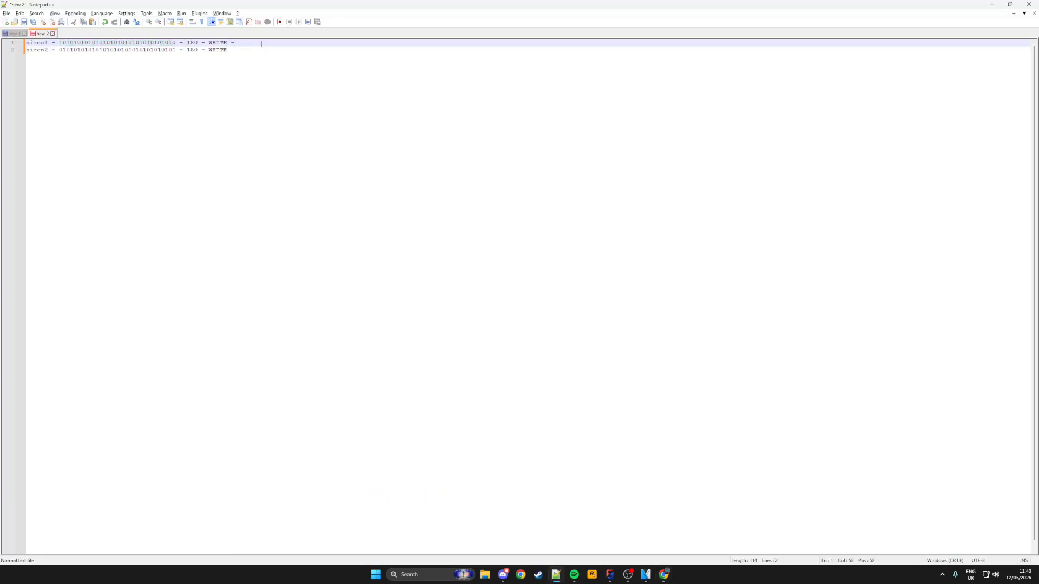
{"action": "key", "text": "ctrl+v"}
Replace the converter's binary number with the siren2 flash sequence from the notes and convert it to decimal
{"action": "double_click", "coordinate": [161, 50]}
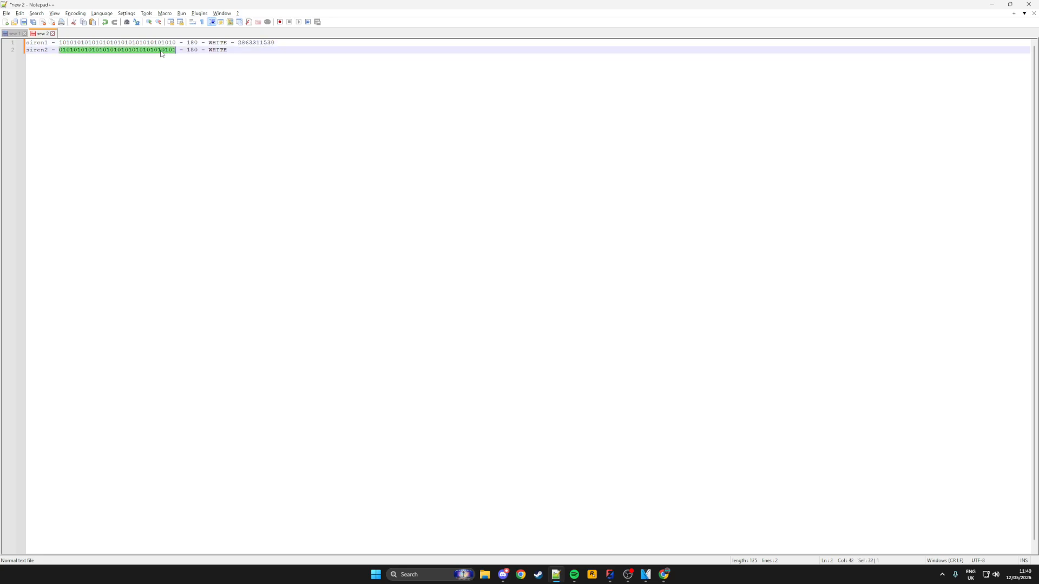
{"action": "key", "text": "alt+Tab"}
{"action": "left_click", "coordinate": [395, 174]}
{"action": "key", "text": "ctrl+a"}
{"action": "key", "text": "ctrl+v"}
{"action": "left_click", "coordinate": [344, 201]}
{"action": "left_click_drag", "start_coordinate": [389, 282], "coordinate": [282, 281]}
{"action": "key", "text": "alt+Tab"}
{"action": "left_click", "coordinate": [267, 53]}
{"action": "type", "text": "-"}
{"action": "key", "text": "ctrl+v"}
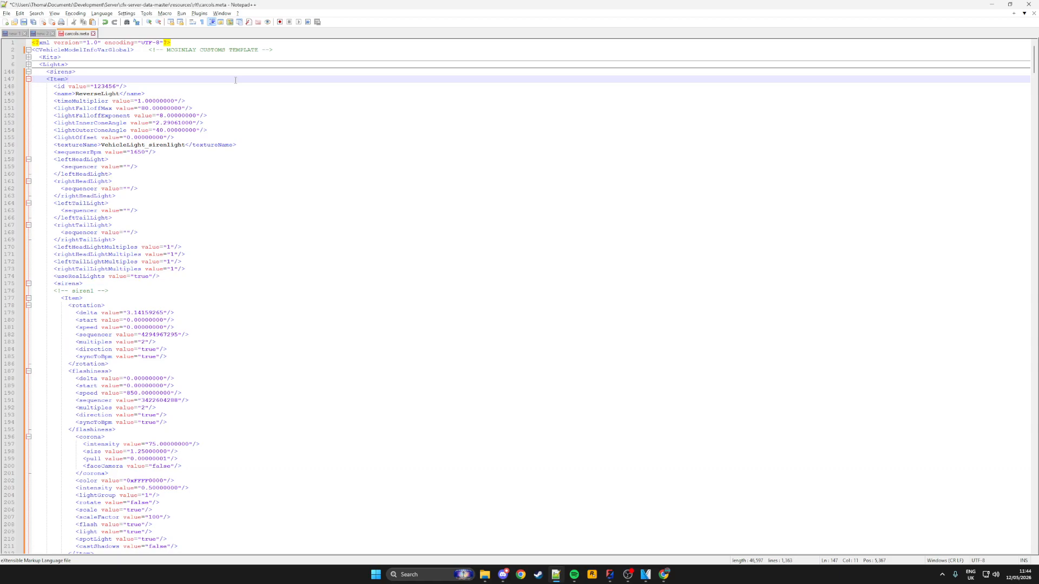
Set the sequencerBpm value of the ReverseLight siren item in carcols.meta to 850
{"action": "double_click", "coordinate": [100, 87]}
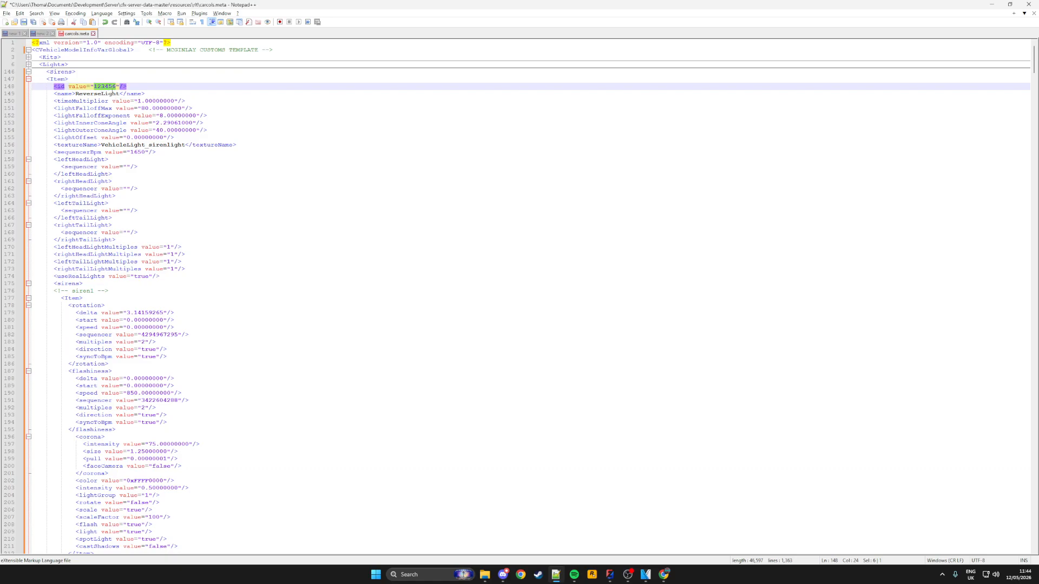
{"action": "left_click", "coordinate": [108, 87]}
{"action": "double_click", "coordinate": [138, 152]}
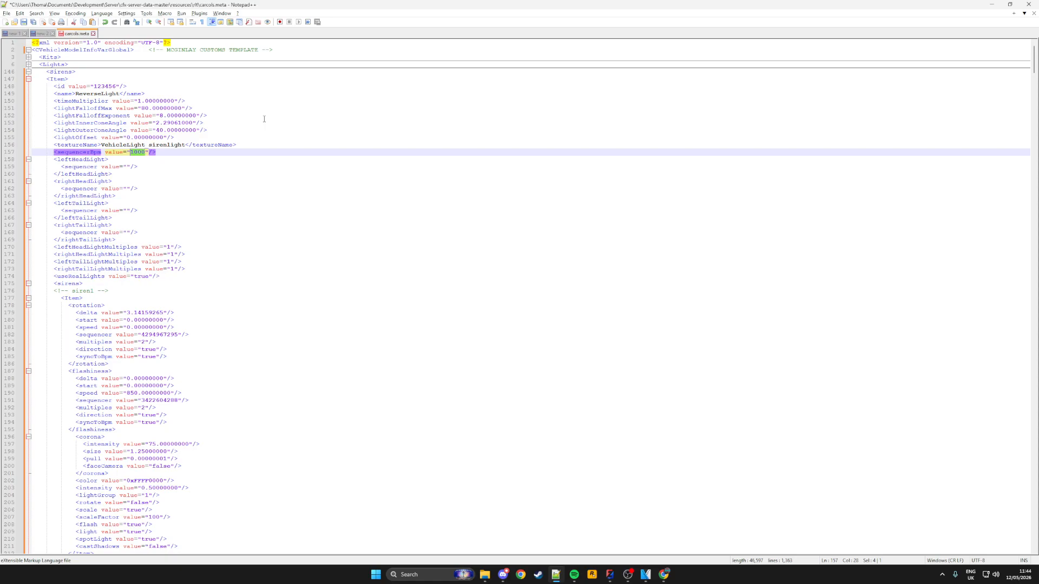
{"action": "type", "text": "850"}
Examine the ReverseLight name, the siren entries through siren32, and siren1's rotation and flashiness blocks in carcols.meta
{"action": "double_click", "coordinate": [98, 93]}
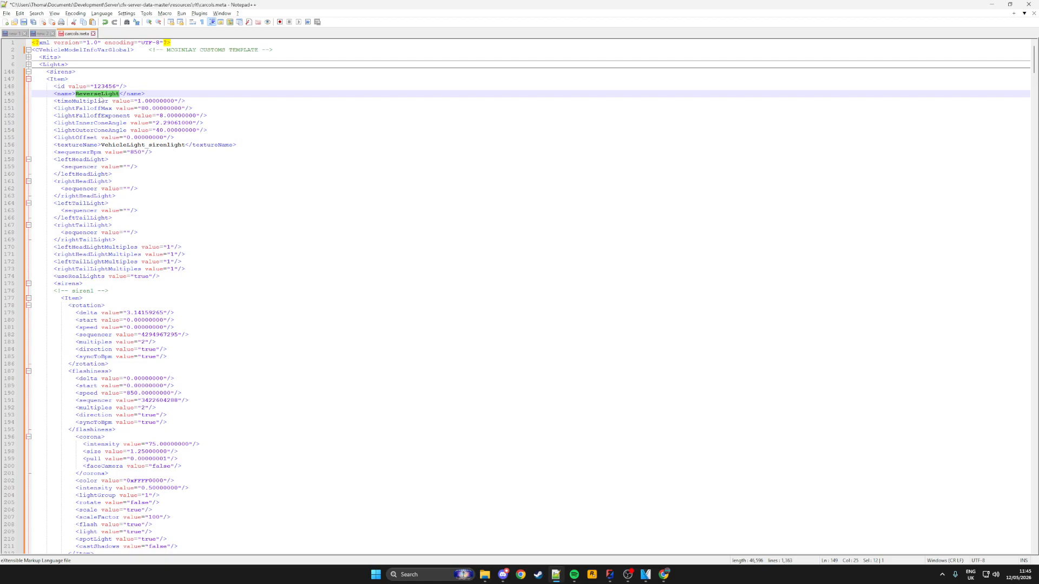
{"action": "left_click", "coordinate": [100, 94]}
{"action": "left_click", "coordinate": [179, 292]}
{"action": "left_click", "coordinate": [66, 299]}
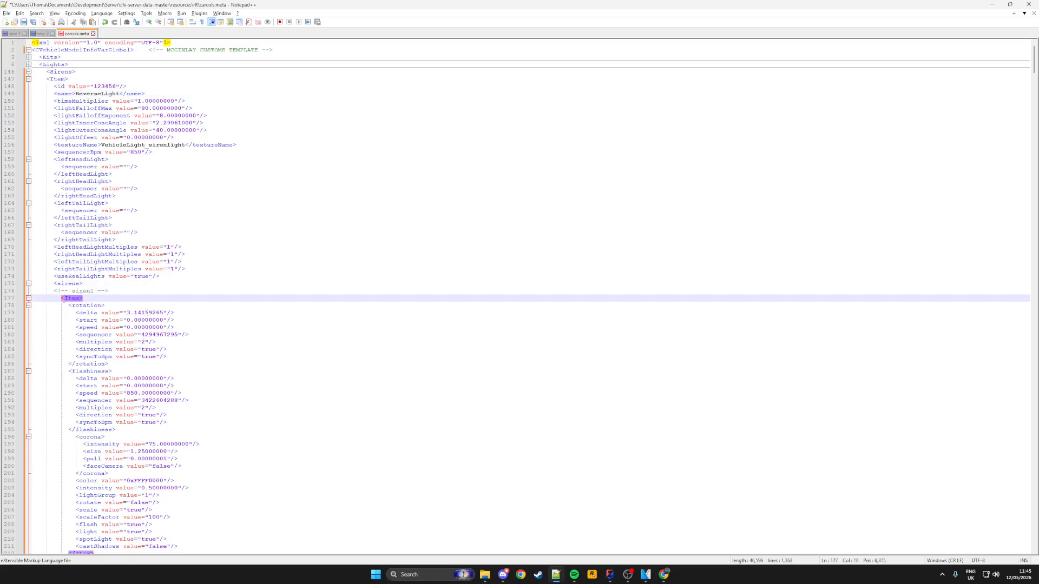
{"action": "left_click_drag", "start_coordinate": [39, 292], "coordinate": [109, 292]}
{"action": "scroll", "coordinate": [1035, 72], "scroll_direction": "down", "scroll_amount": 3}
{"action": "scroll", "coordinate": [1035, 72], "scroll_direction": "up", "scroll_amount": 2}
{"action": "left_click_drag", "start_coordinate": [1035, 72], "coordinate": [1035, 517]}
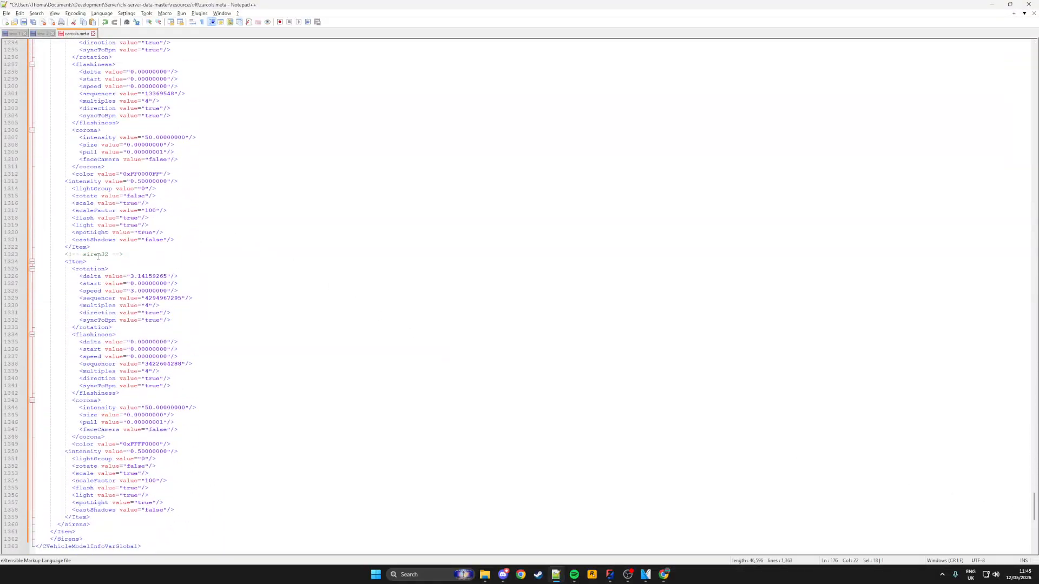
{"action": "left_click_drag", "start_coordinate": [1034, 507], "coordinate": [1034, 54]}
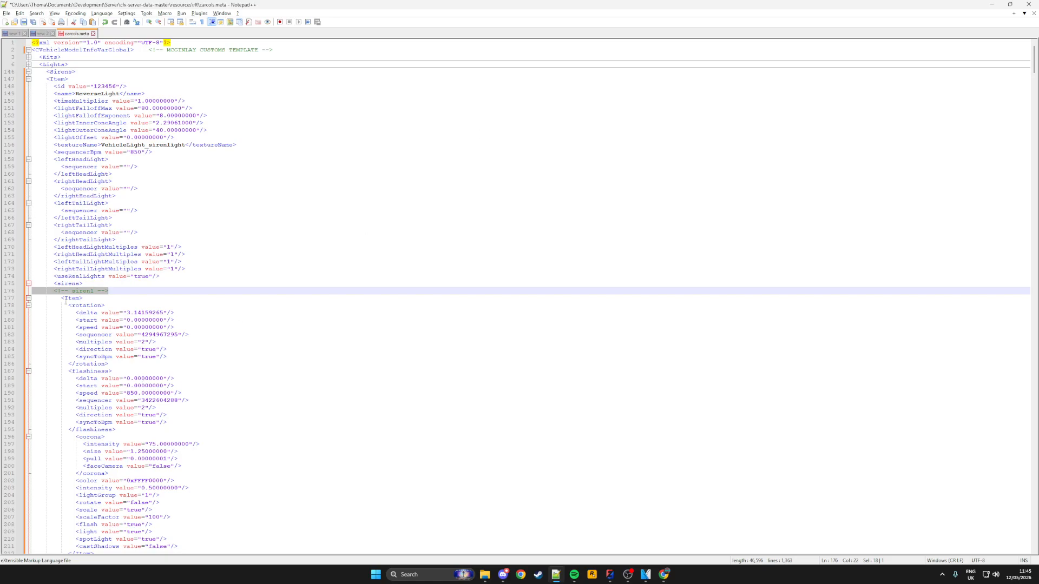
{"action": "left_click_drag", "start_coordinate": [114, 372], "coordinate": [72, 373]}
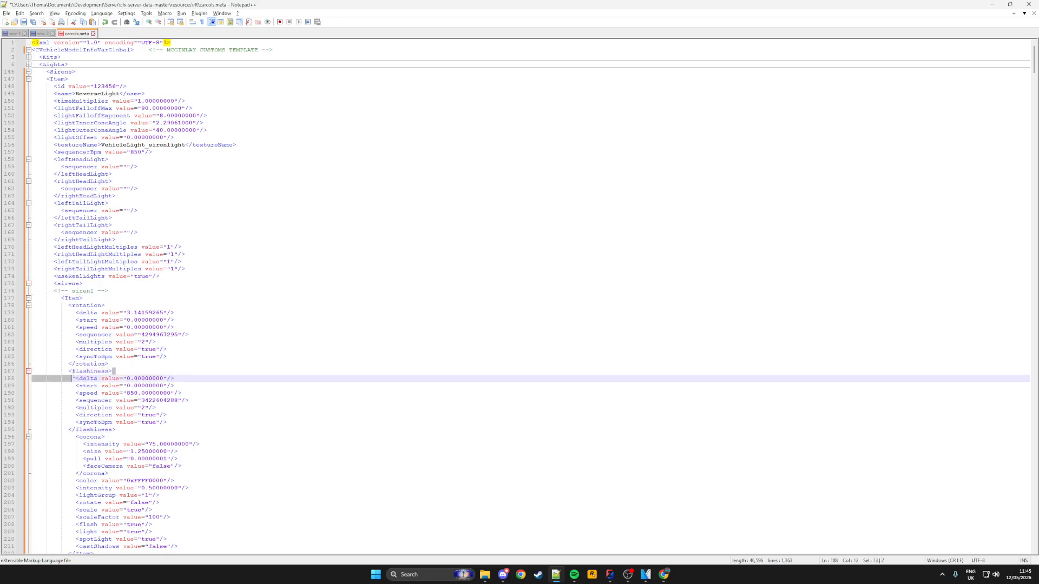
{"action": "left_click_drag", "start_coordinate": [72, 306], "coordinate": [194, 431]}
{"action": "left_click", "coordinate": [119, 362]}
{"action": "left_click", "coordinate": [125, 407]}
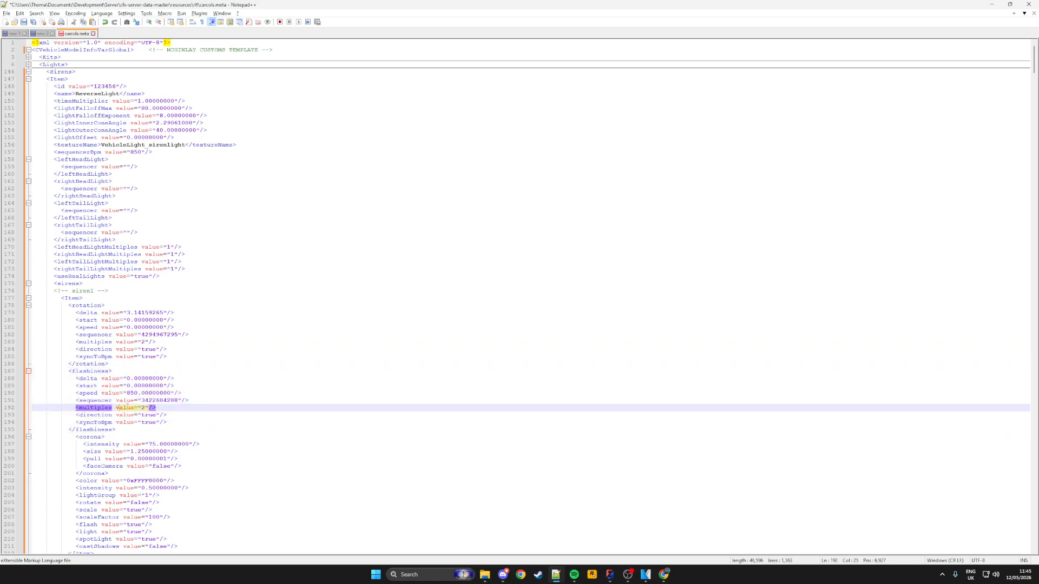
{"action": "left_click_drag", "start_coordinate": [68, 400], "coordinate": [205, 399]}
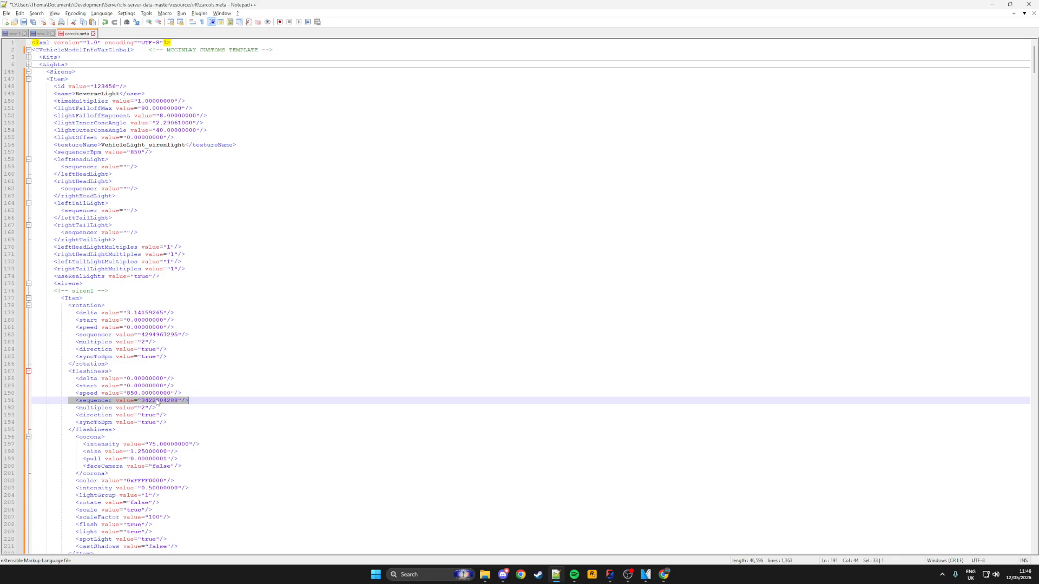
{"action": "left_click", "coordinate": [42, 34]}
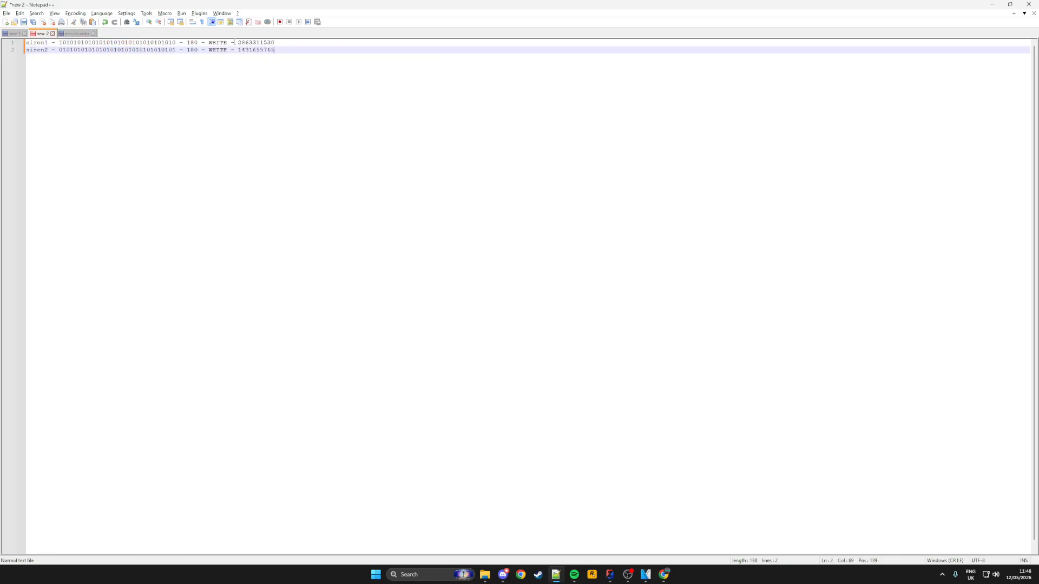
{"action": "double_click", "coordinate": [249, 43]}
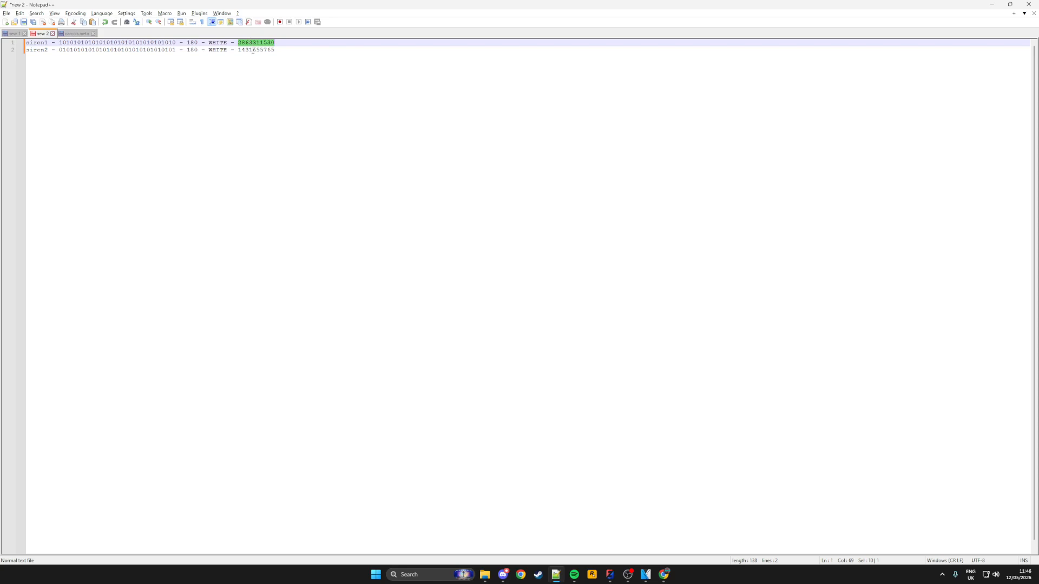
{"action": "left_click", "coordinate": [76, 34]}
{"action": "double_click", "coordinate": [159, 400]}
{"action": "key", "text": "ctrl+v"}
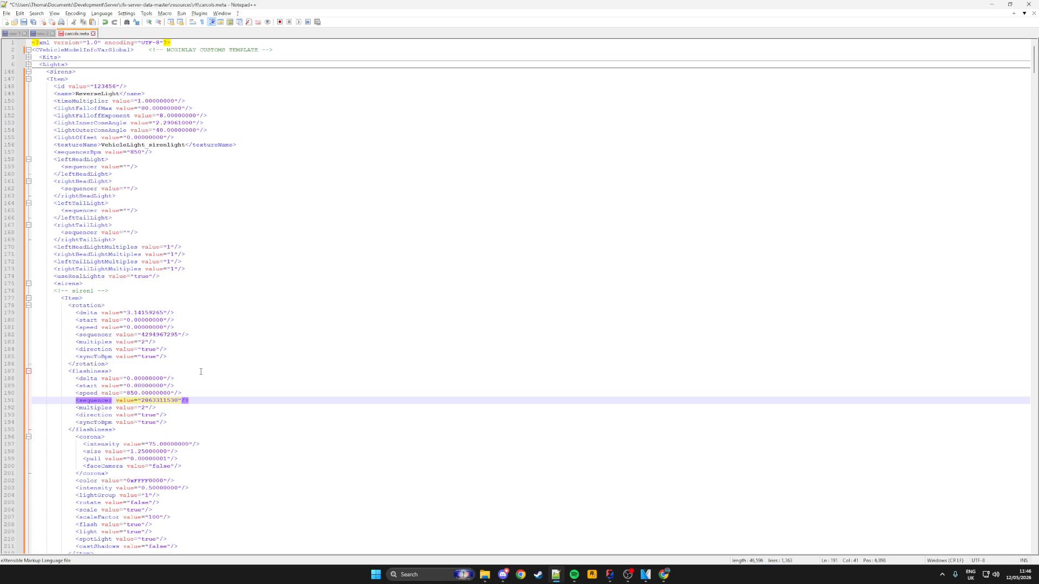
{"action": "scroll", "coordinate": [201, 372], "scroll_direction": "down", "scroll_amount": 14}
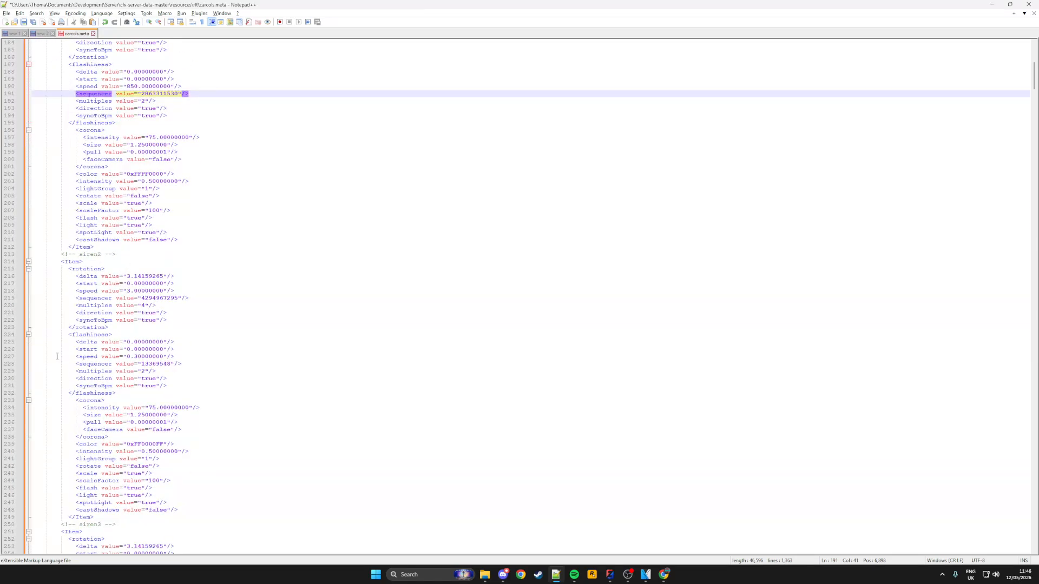
{"action": "left_click", "coordinate": [142, 364]}
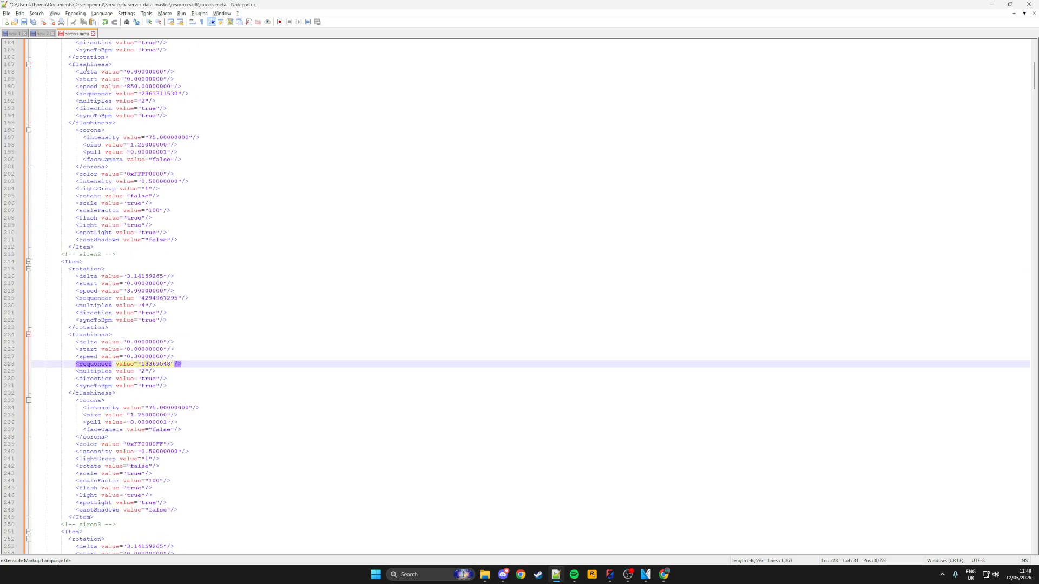
{"action": "left_click", "coordinate": [42, 34]}
{"action": "double_click", "coordinate": [256, 50]}
{"action": "key", "text": "ctrl+c"}
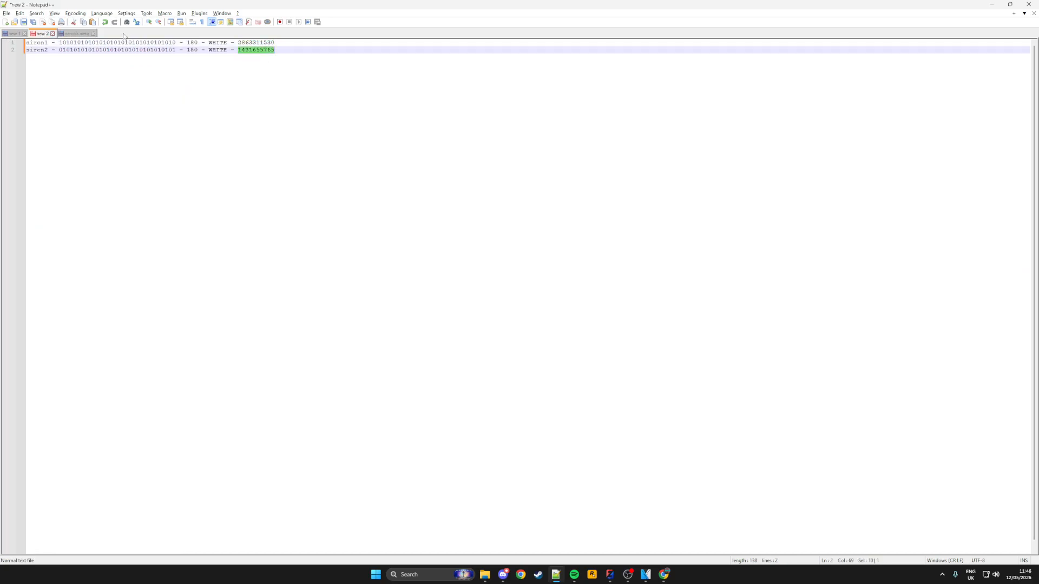
{"action": "left_click", "coordinate": [77, 34]}
{"action": "key", "text": "ctrl+shift+Right"}
{"action": "key", "text": "ctrl+v"}
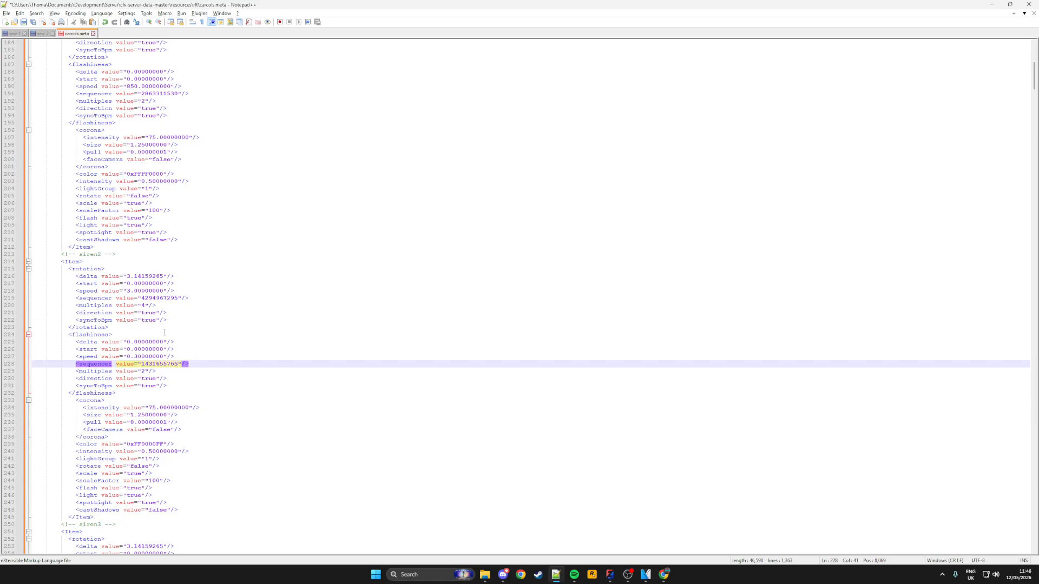
Copy the Rotate 180 delta from the cheat sheet spreadsheet and set siren2's flashiness delta to 3.14159265 in carcols.meta
{"action": "left_click_drag", "start_coordinate": [126, 342], "coordinate": [164, 342]}
{"action": "left_click", "coordinate": [174, 342]}
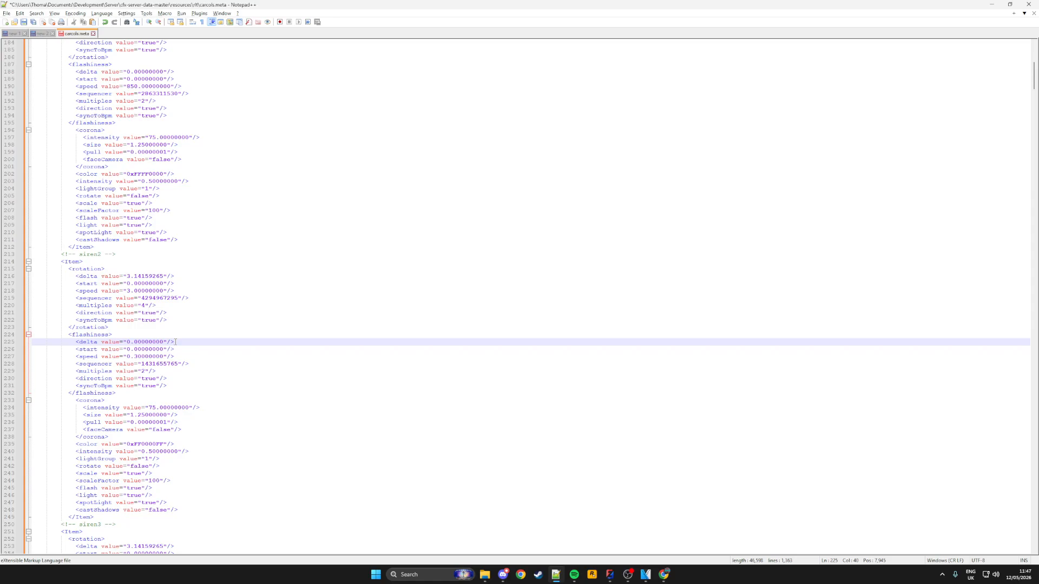
{"action": "key", "text": "alt+Tab"}
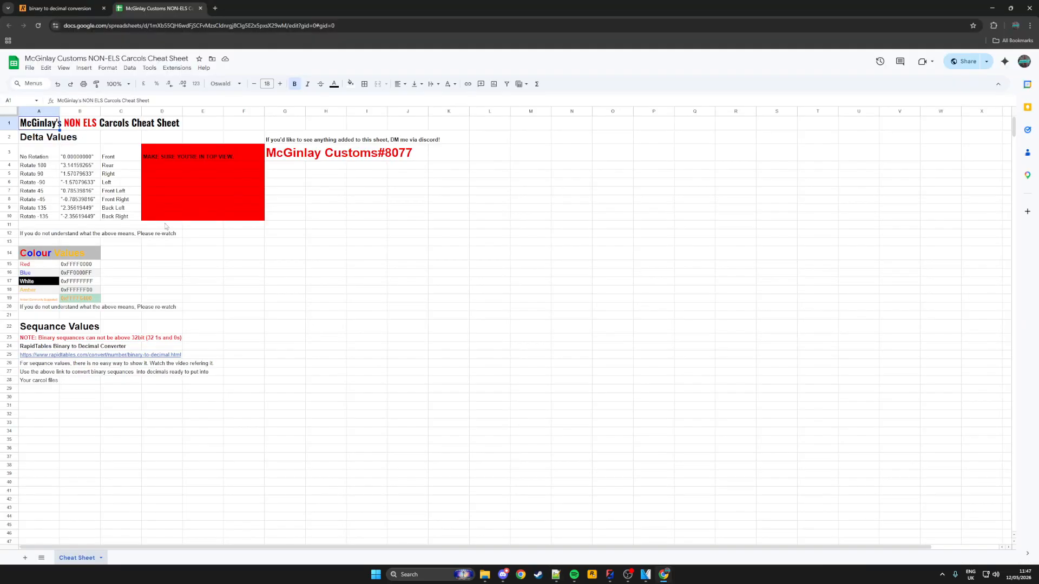
{"action": "left_click", "coordinate": [33, 167]}
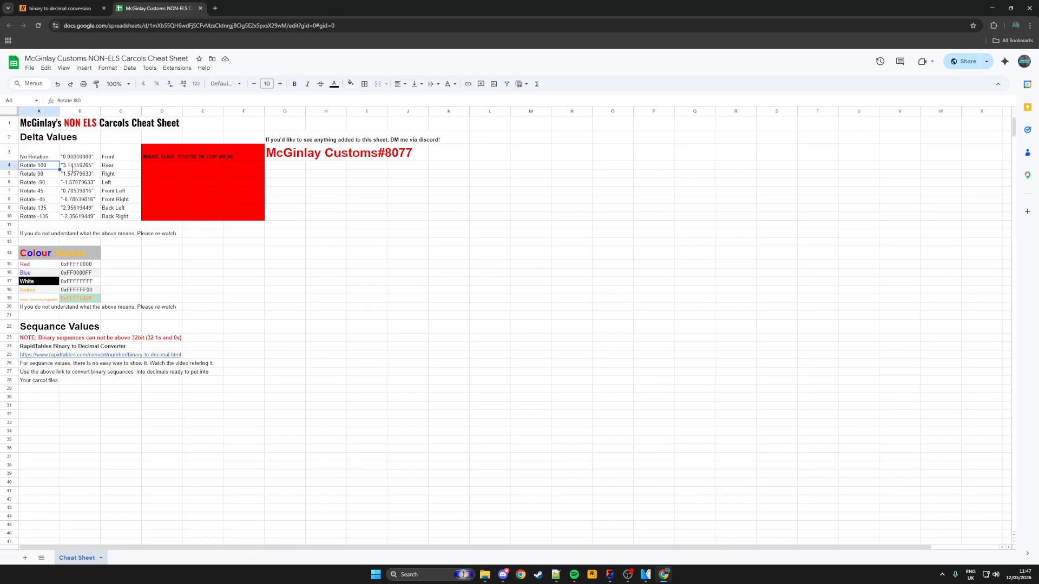
{"action": "left_click", "coordinate": [73, 168]}
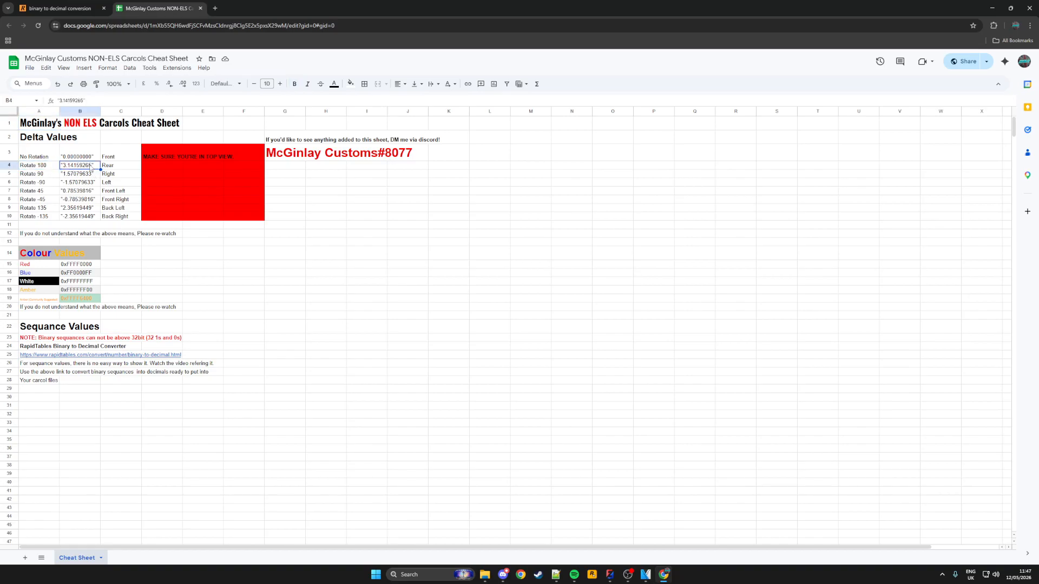
{"action": "key", "text": "alt+Tab"}
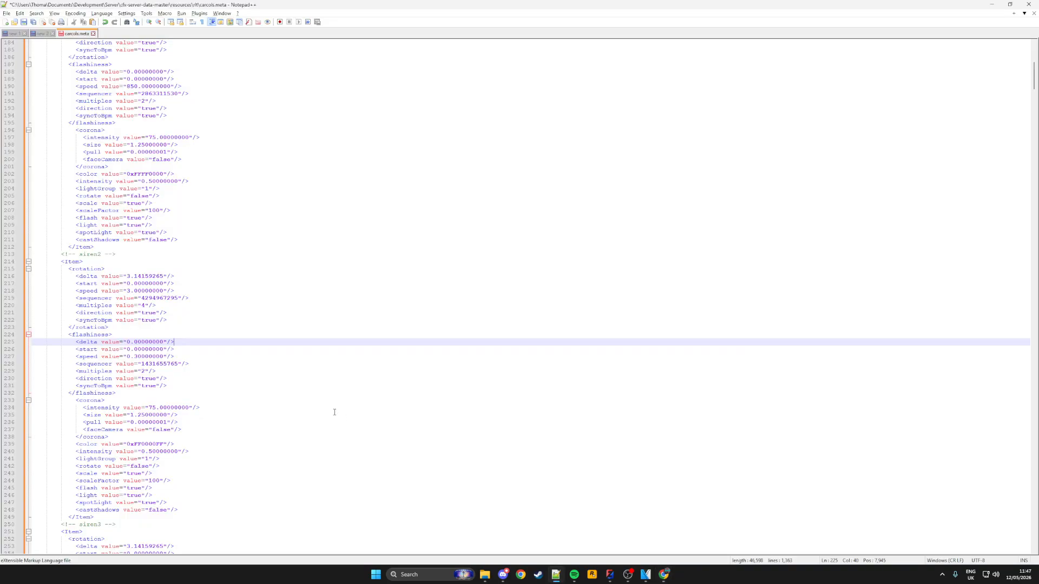
{"action": "left_click_drag", "start_coordinate": [124, 341], "coordinate": [166, 342]}
{"action": "type", "text": "\"3.14159265\""}
Set siren1's flashiness delta value to 3.14159265
{"action": "scroll", "coordinate": [142, 350], "scroll_direction": "up", "scroll_amount": 9}
{"action": "left_click_drag", "start_coordinate": [124, 269], "coordinate": [166, 269]}
{"action": "type", "text": "\"3.14159265"}
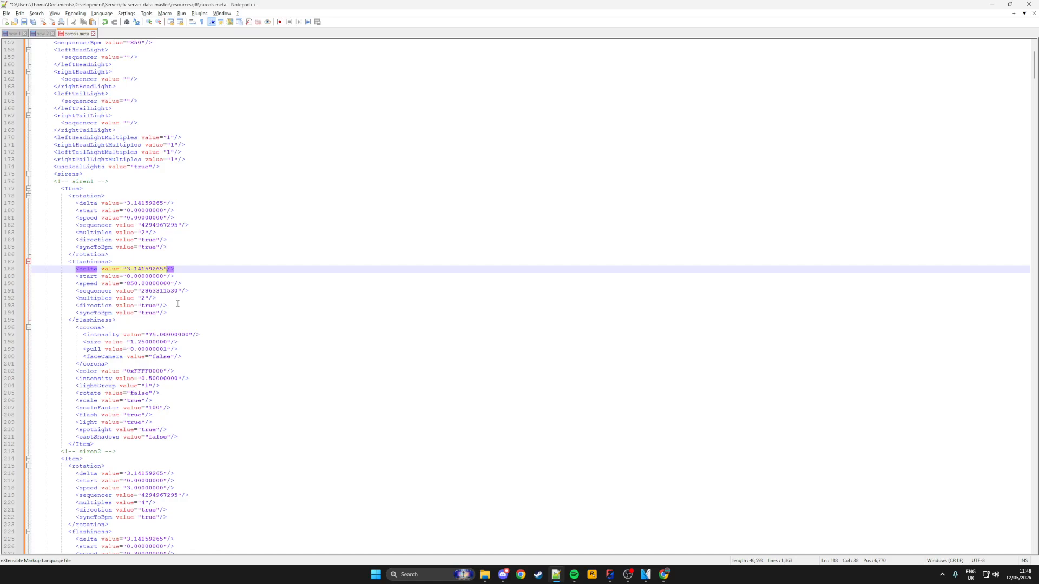
Copy the White colour value from the cheat sheet spreadsheet and set siren1's color to 0xFFFFFFFF in carcols.meta
{"action": "double_click", "coordinate": [155, 371]}
{"action": "scroll", "coordinate": [164, 346], "scroll_direction": "down", "scroll_amount": 1}
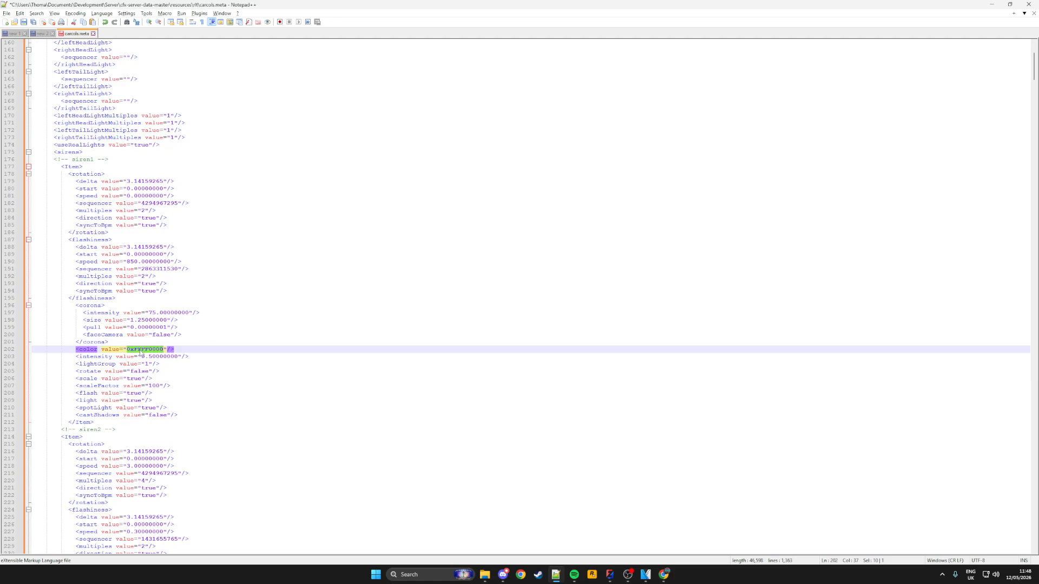
{"action": "key", "text": "alt+Tab"}
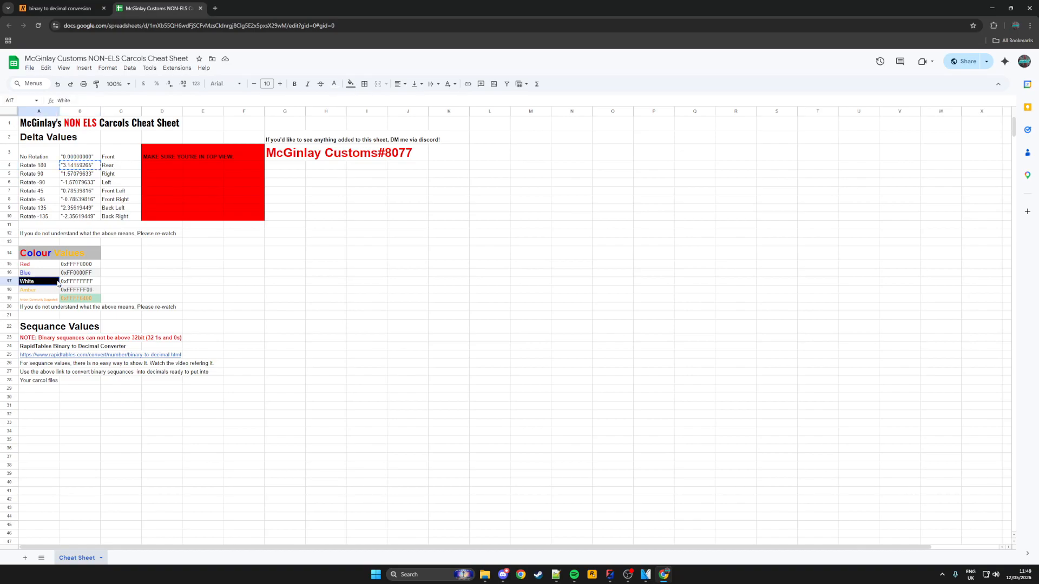
{"action": "left_click", "coordinate": [92, 283]}
{"action": "key", "text": "alt+Tab"}
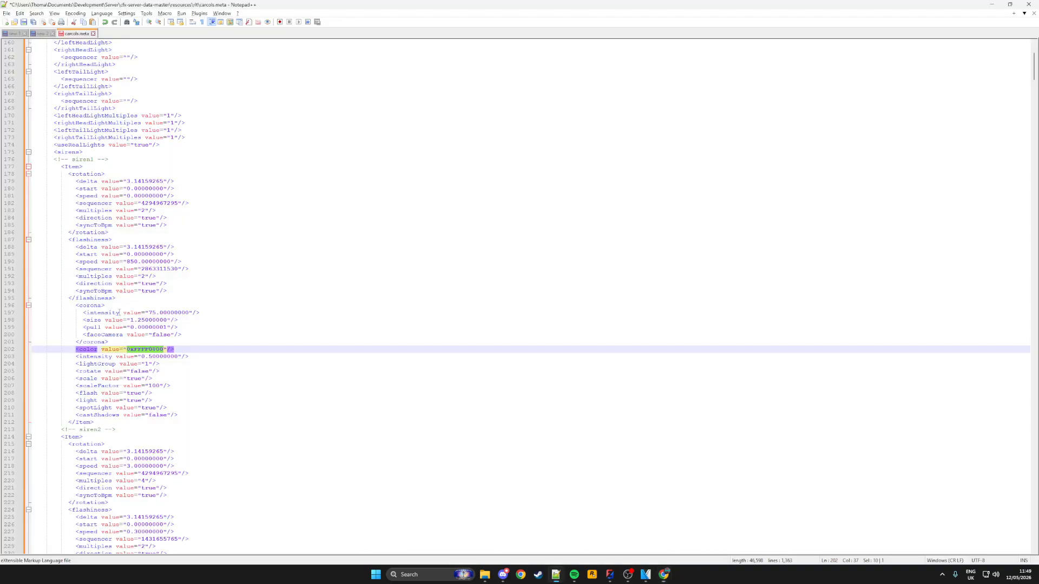
{"action": "type", "text": "0xFFFFFFFF"}
Set siren2's color value to 0xFFFFFFFF
{"action": "scroll", "coordinate": [158, 351], "scroll_direction": "down", "scroll_amount": 10}
{"action": "double_click", "coordinate": [145, 401]}
{"action": "type", "text": "0xFFFFFFFF"}
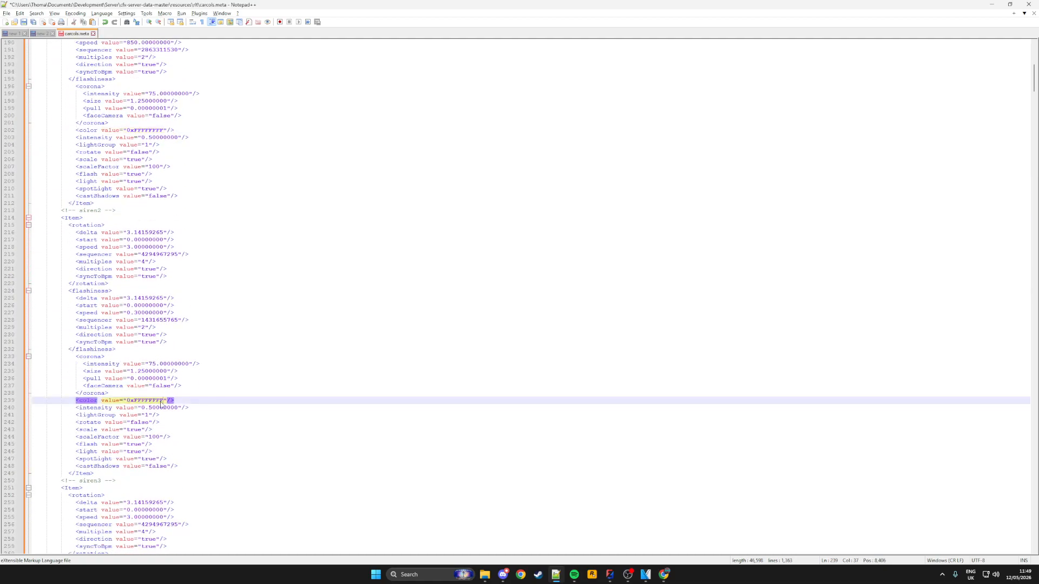
Check siren2's flashiness sequencer and select the id value of the ReverseLight siren item
{"action": "left_click", "coordinate": [102, 304]}
{"action": "left_click", "coordinate": [153, 320]}
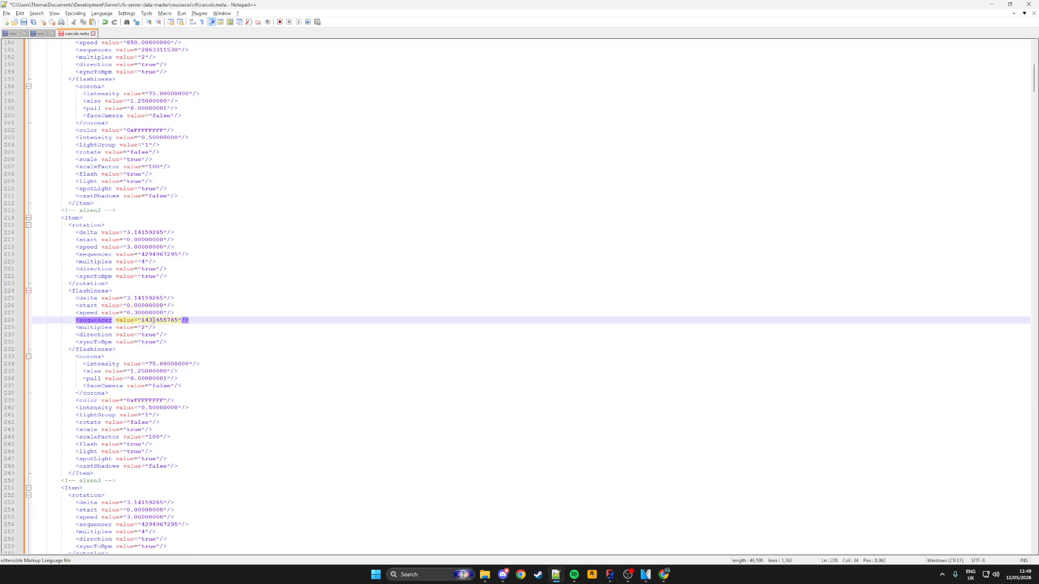
{"action": "scroll", "coordinate": [153, 319], "scroll_direction": "up", "scroll_amount": 16}
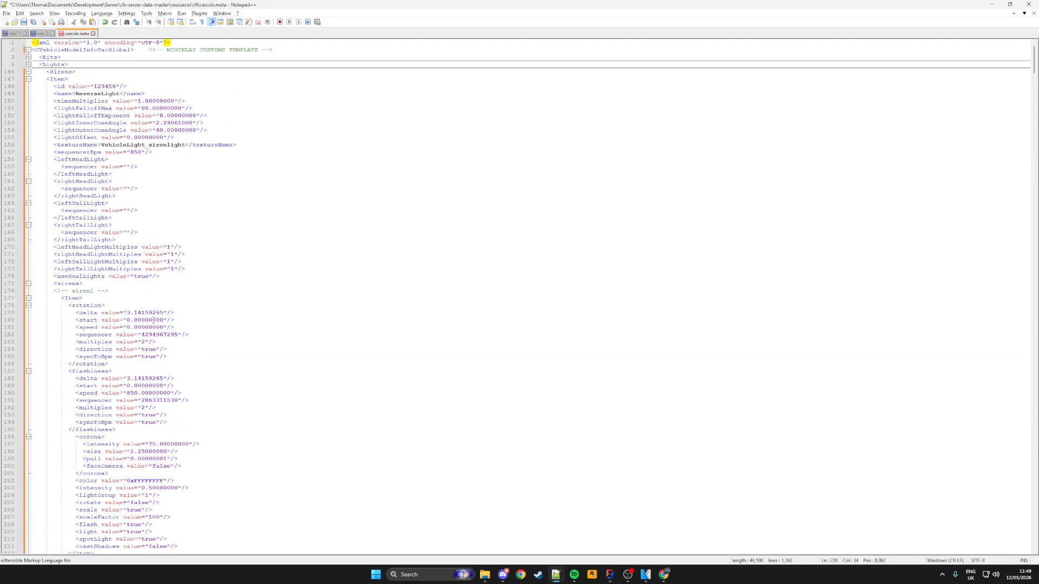
{"action": "double_click", "coordinate": [104, 87]}
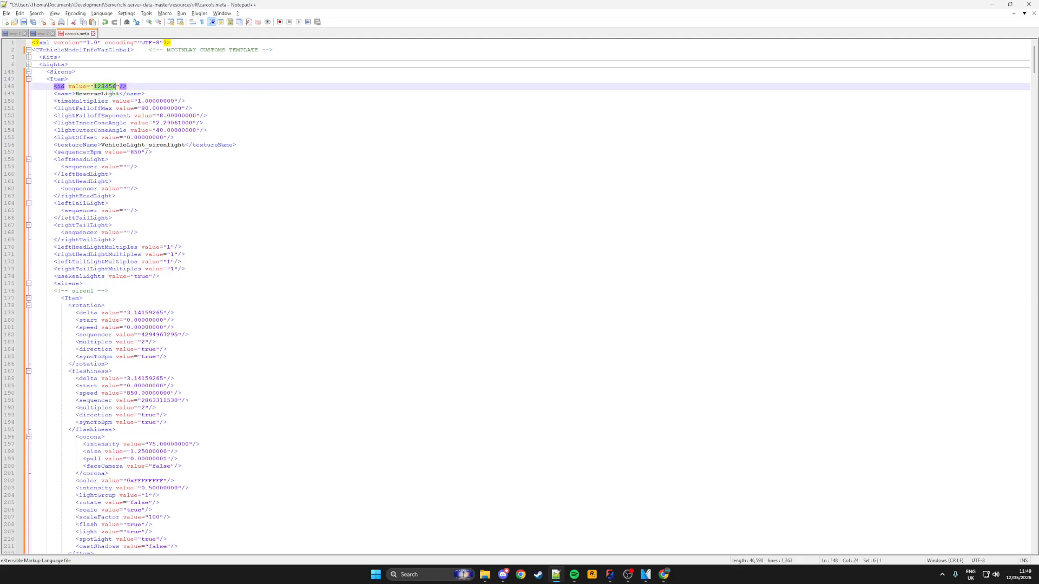
Save the siren settings edited in carcols.meta
{"action": "left_click", "coordinate": [138, 153]}
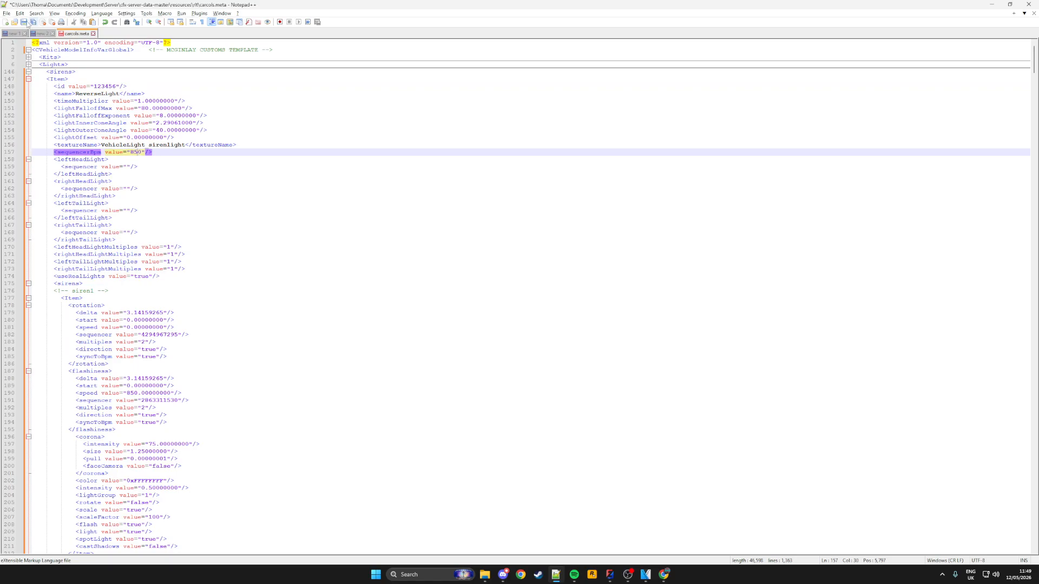
{"action": "left_click", "coordinate": [24, 23]}
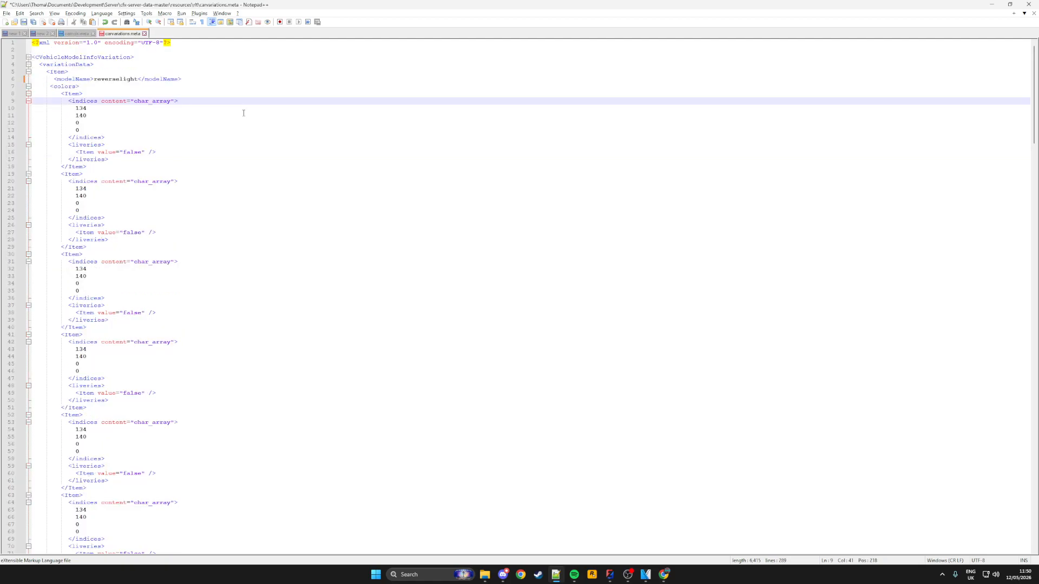
Set the reverselight model's sirenSettings value to 123456 in carvariations.meta and save the file
{"action": "double_click", "coordinate": [105, 80]}
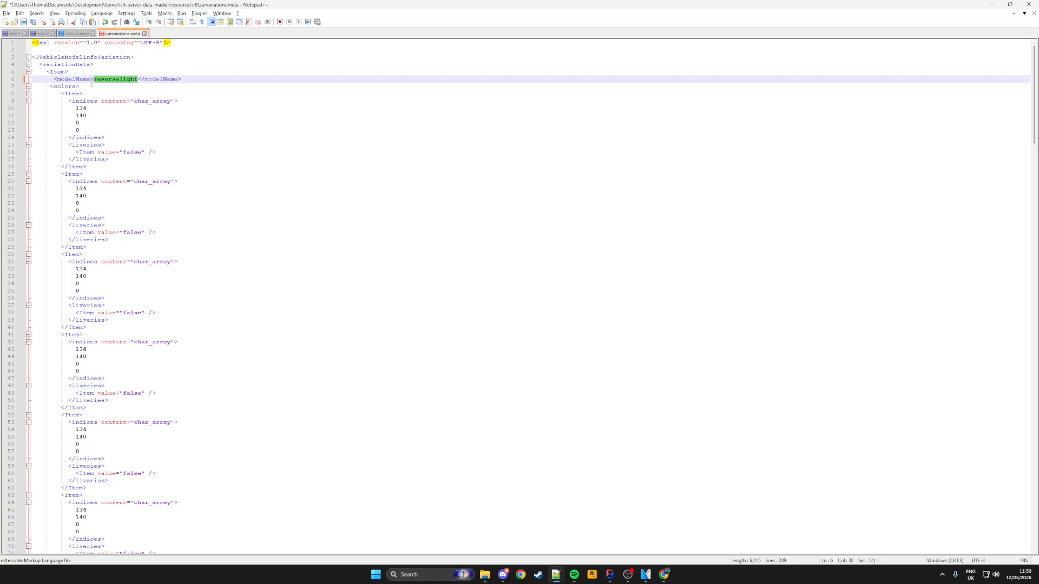
{"action": "scroll", "coordinate": [146, 336], "scroll_direction": "down", "scroll_amount": 20}
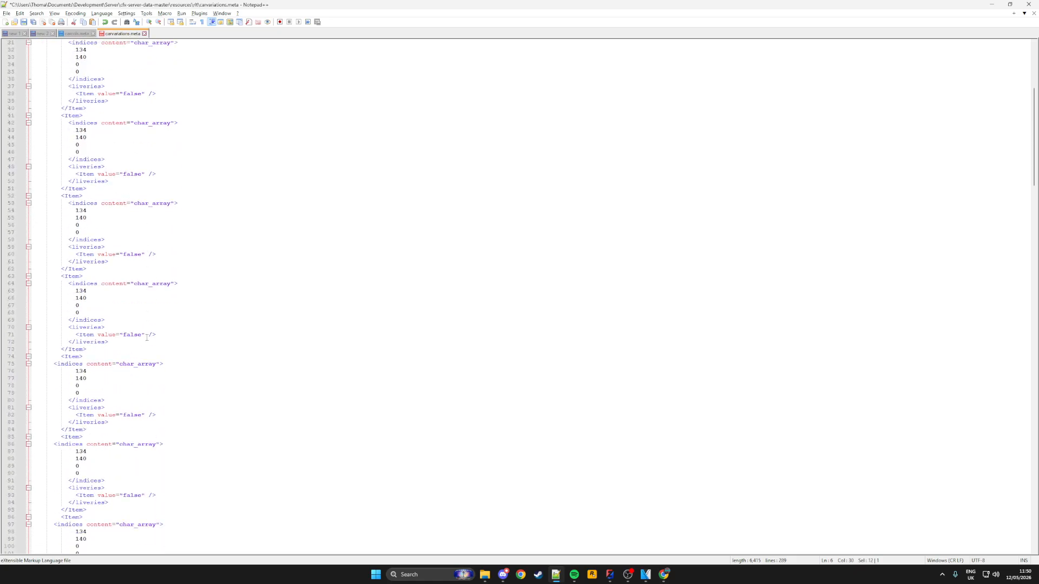
{"action": "scroll", "coordinate": [151, 406], "scroll_direction": "down", "scroll_amount": 20}
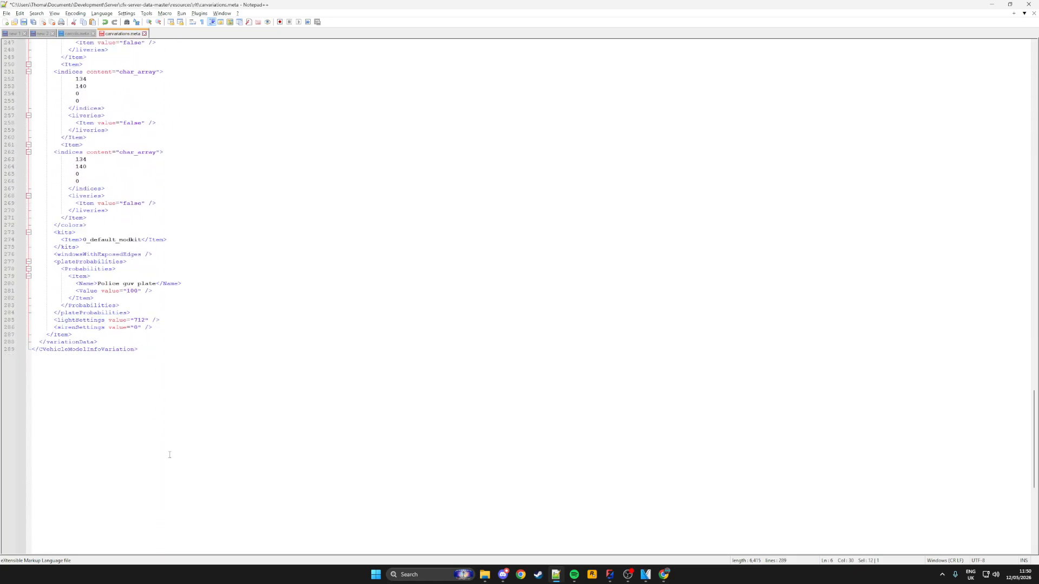
{"action": "left_click", "coordinate": [138, 328]}
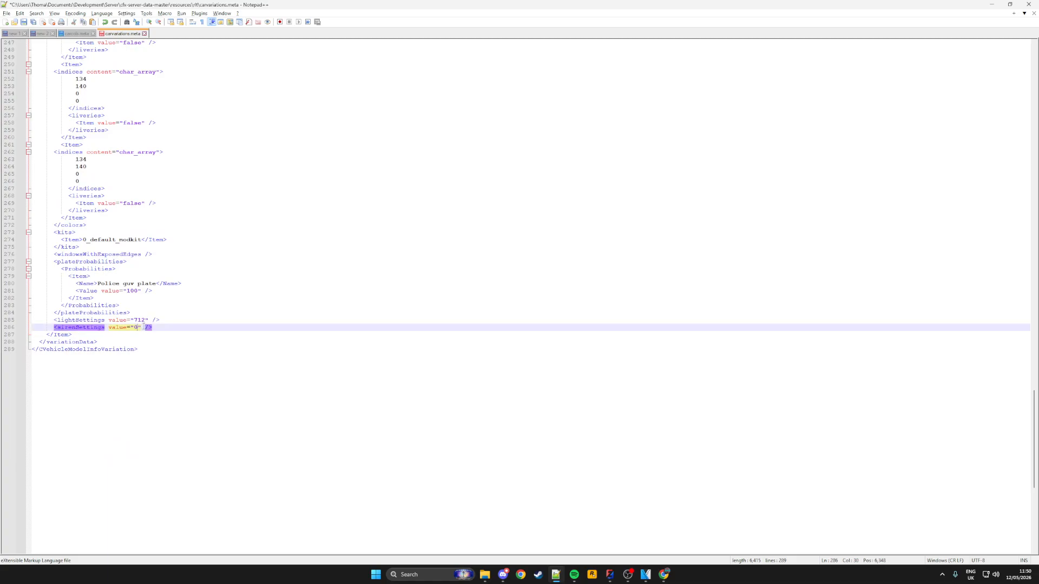
{"action": "key", "text": "BackSpace"}
{"action": "type", "text": "123456"}
{"action": "left_click", "coordinate": [24, 21]}
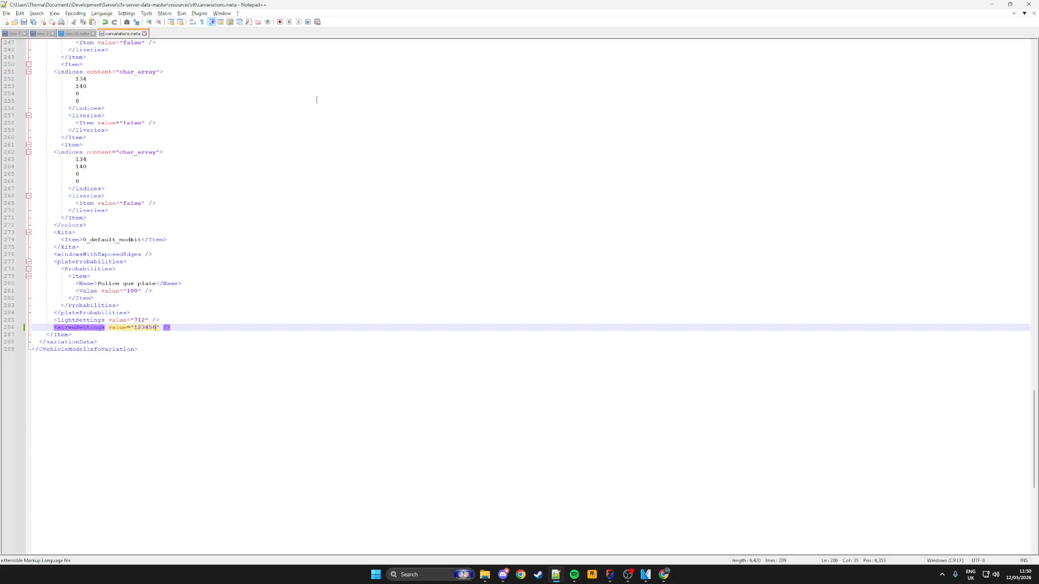
Review the stream folder and the carcols, carvariations, handling and vehicles meta files in the rlt resource folder
{"action": "key", "text": "alt+Tab"}
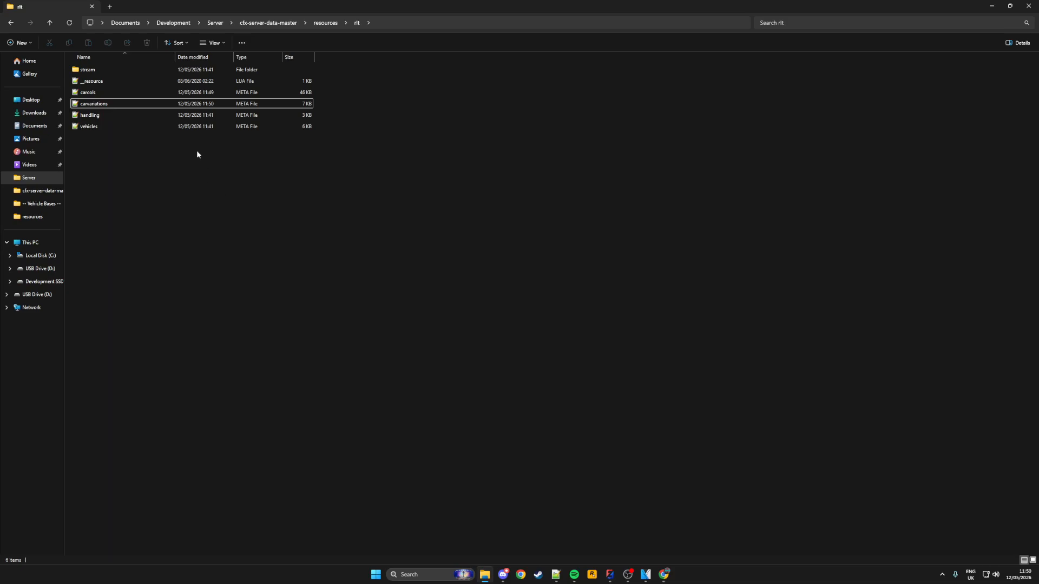
{"action": "double_click", "coordinate": [137, 71]}
{"action": "left_click_drag", "start_coordinate": [155, 156], "coordinate": [128, 65]}
{"action": "left_click", "coordinate": [127, 84]}
{"action": "left_click", "coordinate": [122, 101]}
{"action": "left_click", "coordinate": [354, 26]}
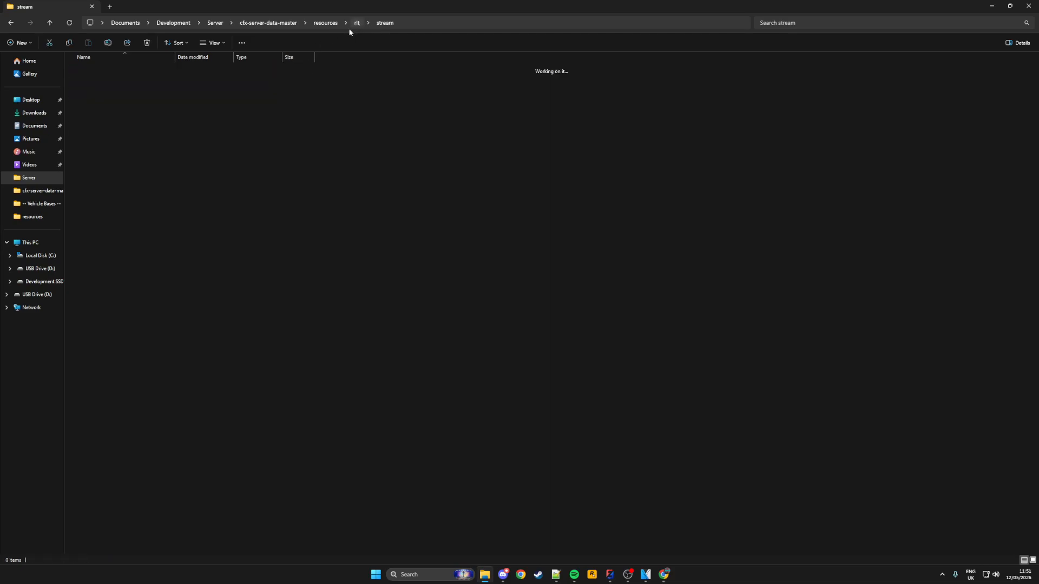
{"action": "left_click", "coordinate": [106, 102]}
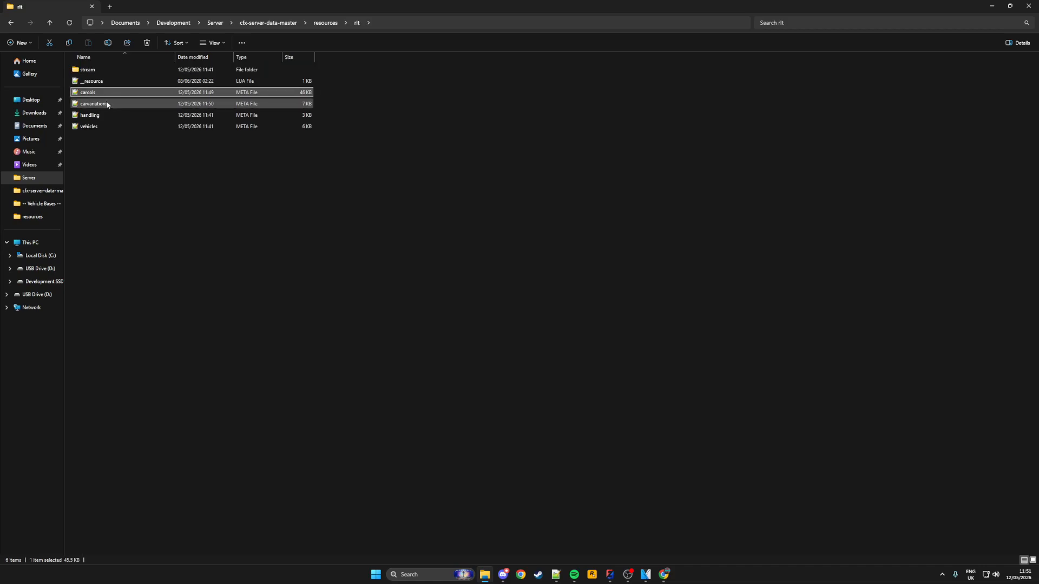
{"action": "left_click_drag", "start_coordinate": [97, 142], "coordinate": [89, 116]}
{"action": "left_click", "coordinate": [89, 135]}
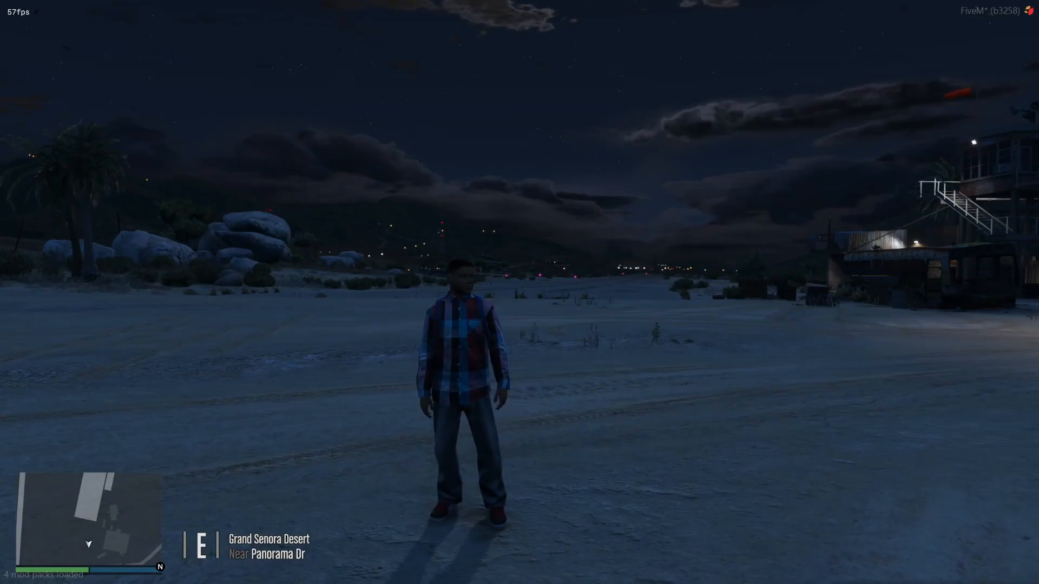
In FiveM, use the Vehicle Spawner to spawn the reverselight vehicle by model name
{"action": "key", "text": "m"}
{"action": "key", "text": "Return"}
{"action": "key", "text": "Down"}
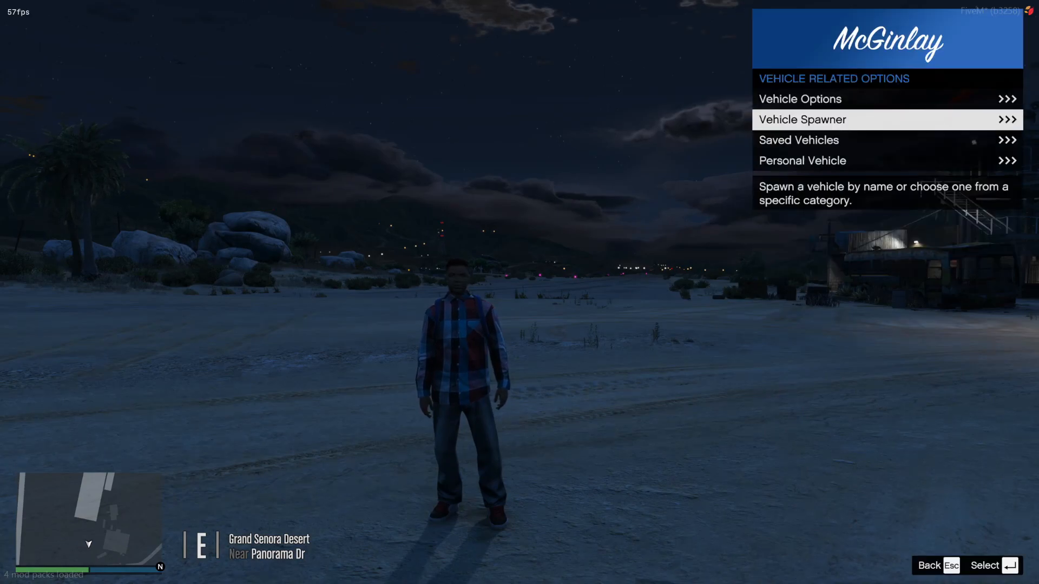
{"action": "key", "text": "Return"}
{"action": "key", "text": "Return"}
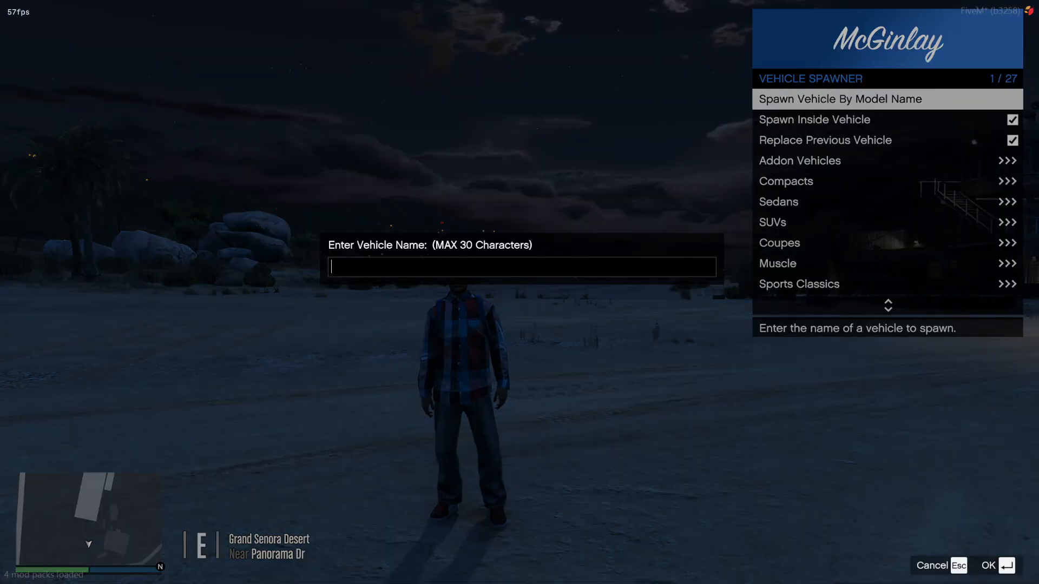
{"action": "type", "text": "reversel"}
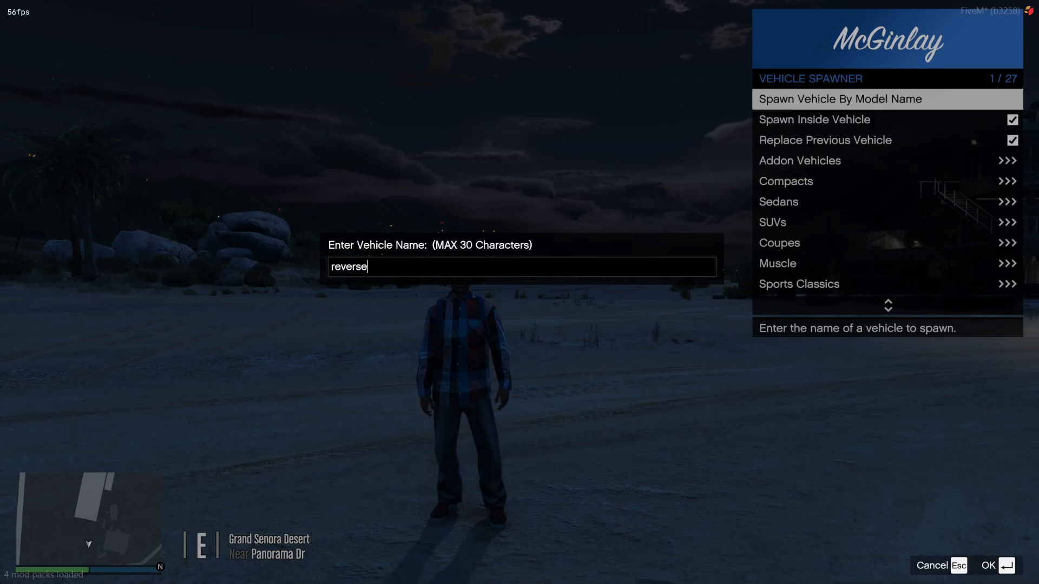
{"action": "type", "text": "g"}
{"action": "key", "text": "Return"}
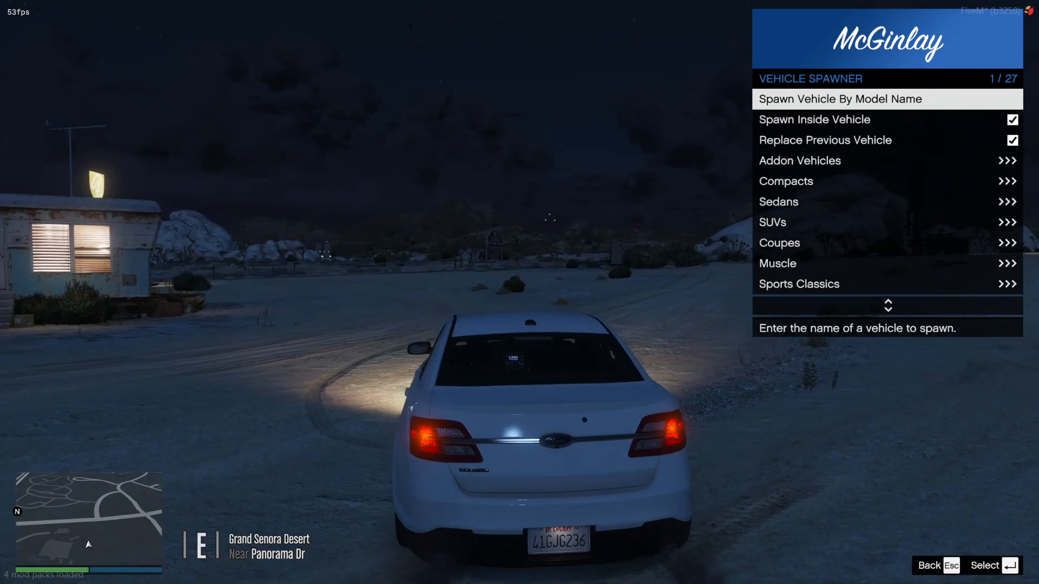
Close the spawner menu and toggle the vehicle's emergency lights to test the flashing reversing lights
{"action": "key", "text": "Escape"}
{"action": "key", "text": "Escape"}
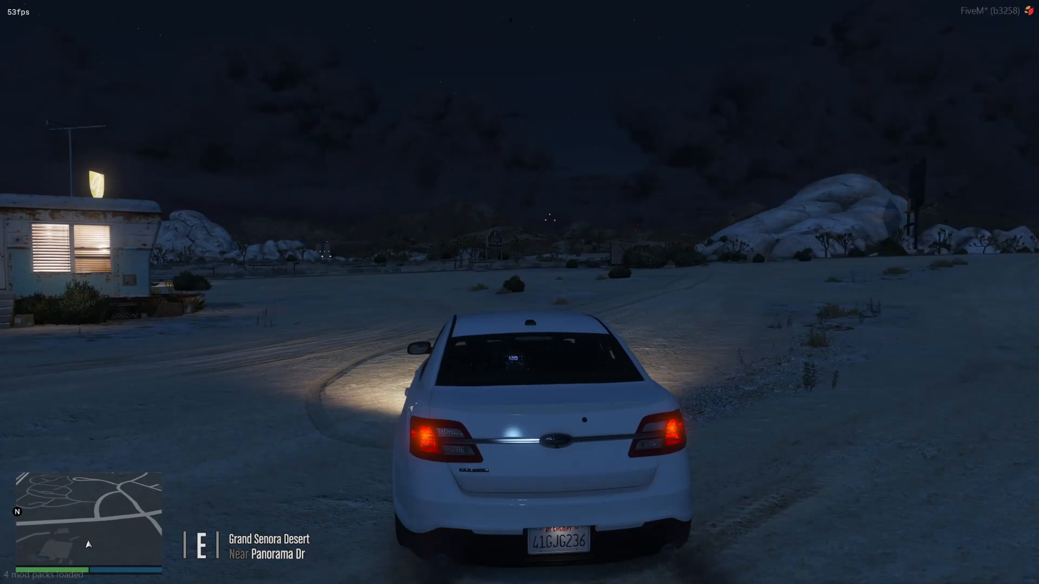
{"action": "key", "text": "q"}
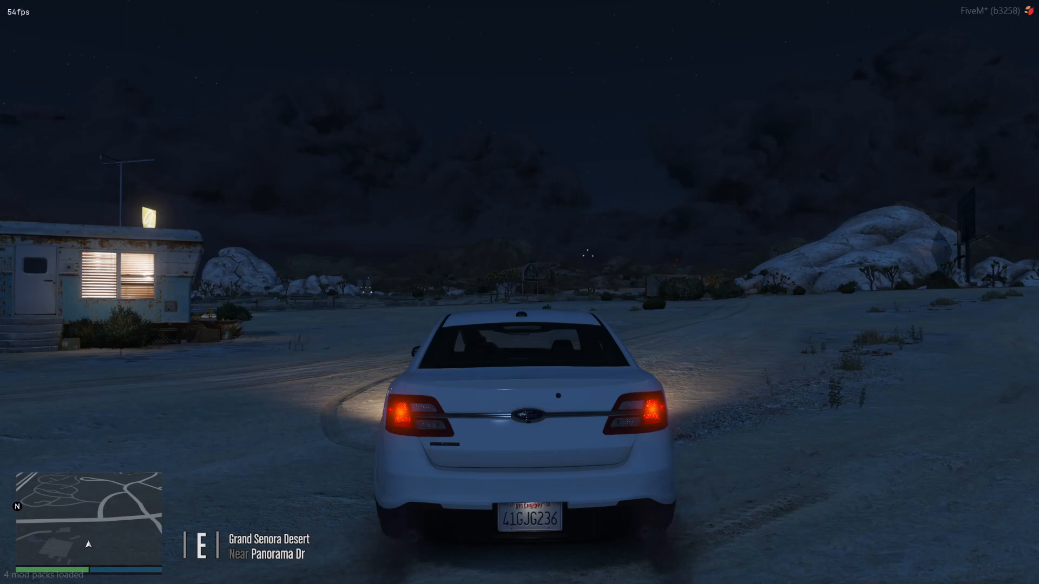
{"action": "key", "text": "q"}
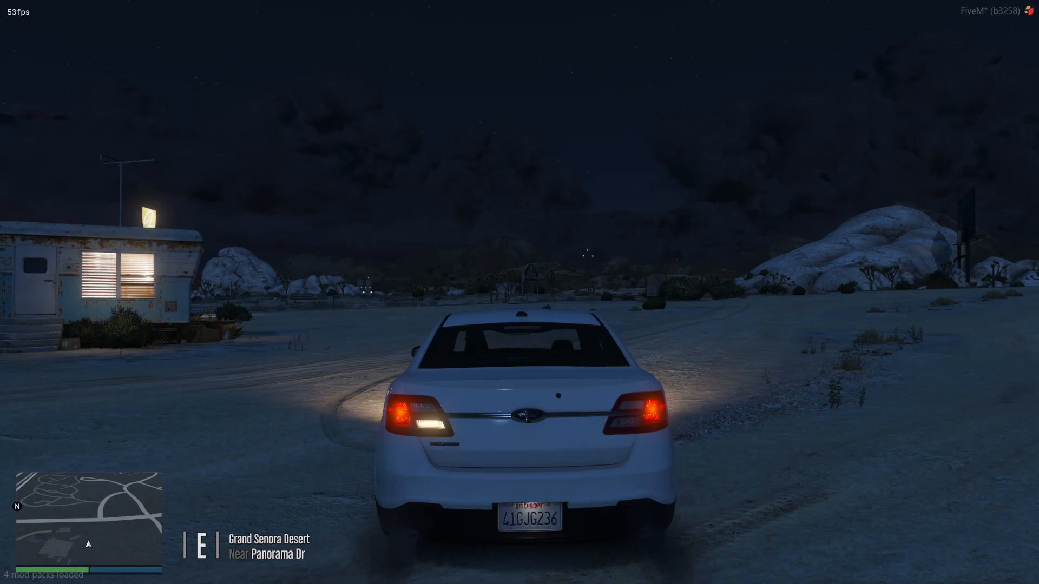